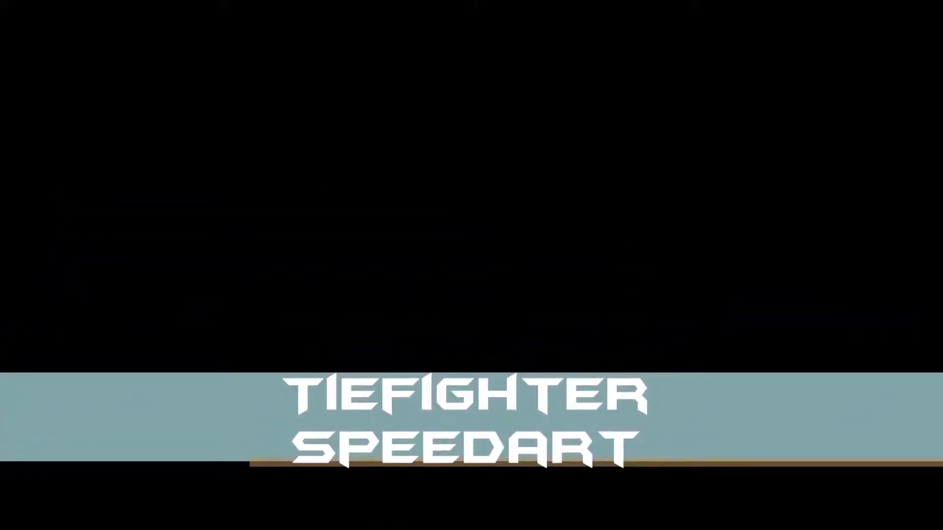
Step: Bring up the Shift+A Add menu with the Mesh primitives listed
key(shift+a)
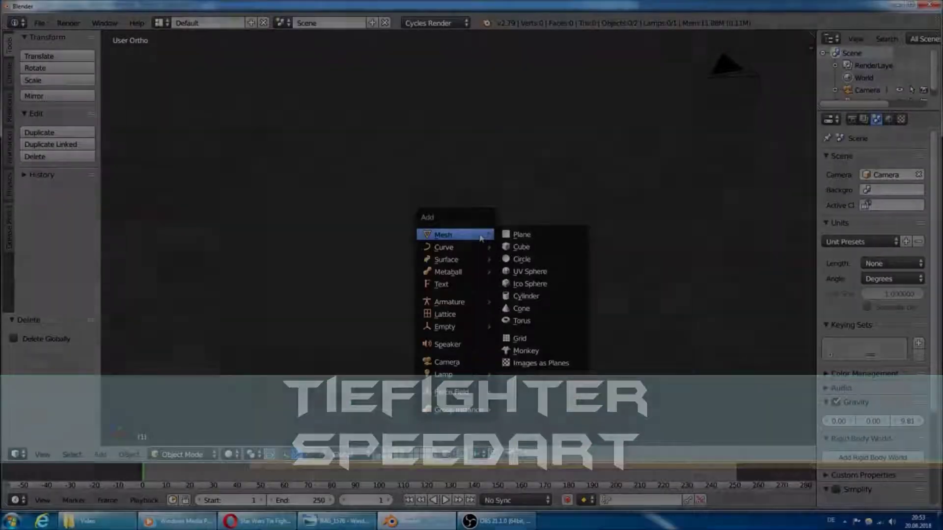
Step: Add a UV sphere rotated 90° about X and view it from the front
click(538, 265)
text(rx90)
key(Return)
key(KP_1)
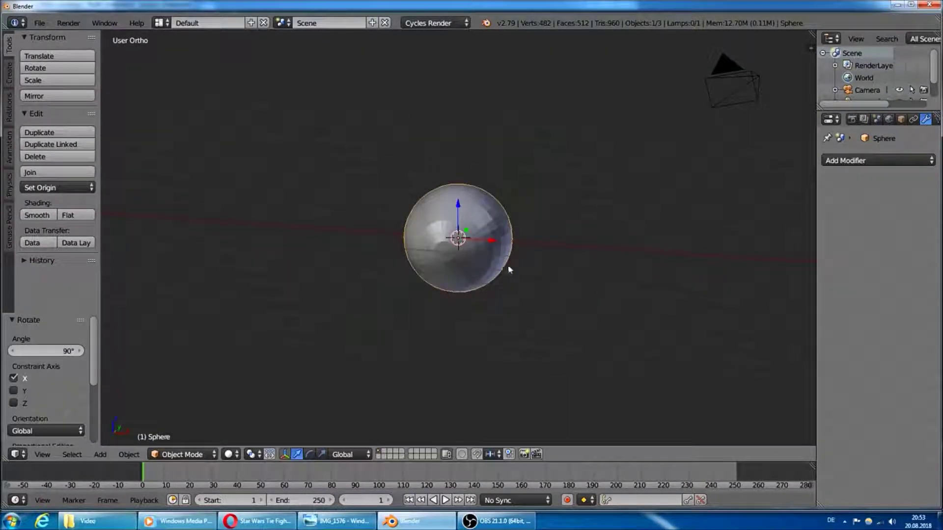
scroll(475, 262, up, 4)
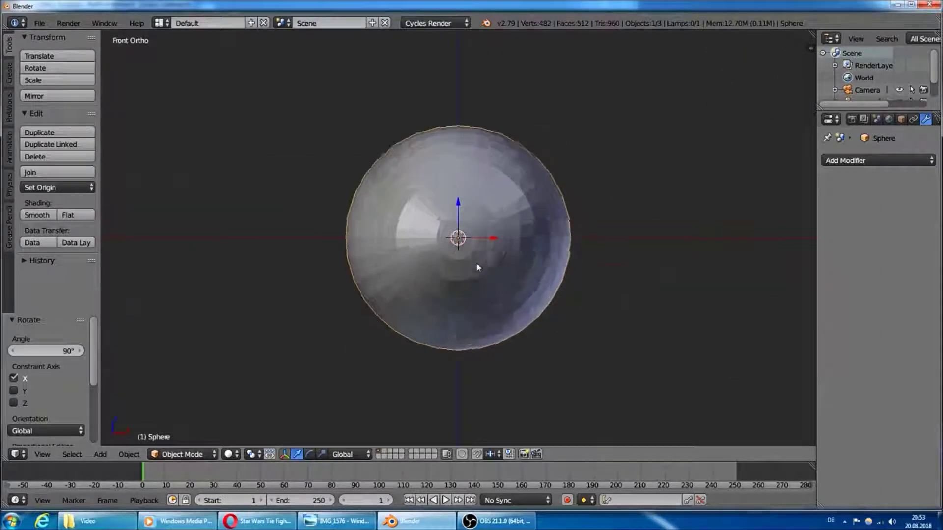
scroll(476, 262, up, 2)
Step: In Edit Mode, box-select the sphere's left half and delete its faces
click(181, 455)
click(170, 426)
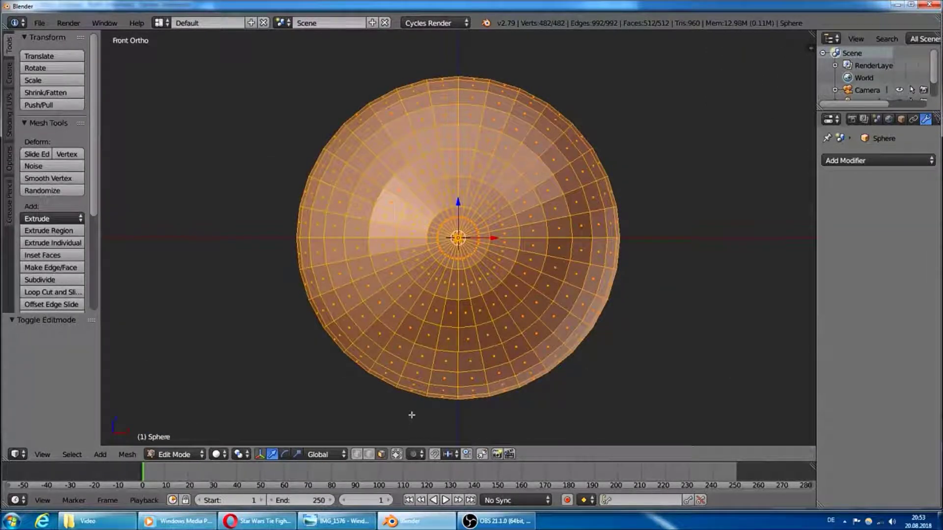
key(a)
key(b)
mouse_move(457, 406)
mouse_down()
mouse_move(324, 62)
mouse_move(231, 57)
mouse_up()
key(x)
click(249, 70)
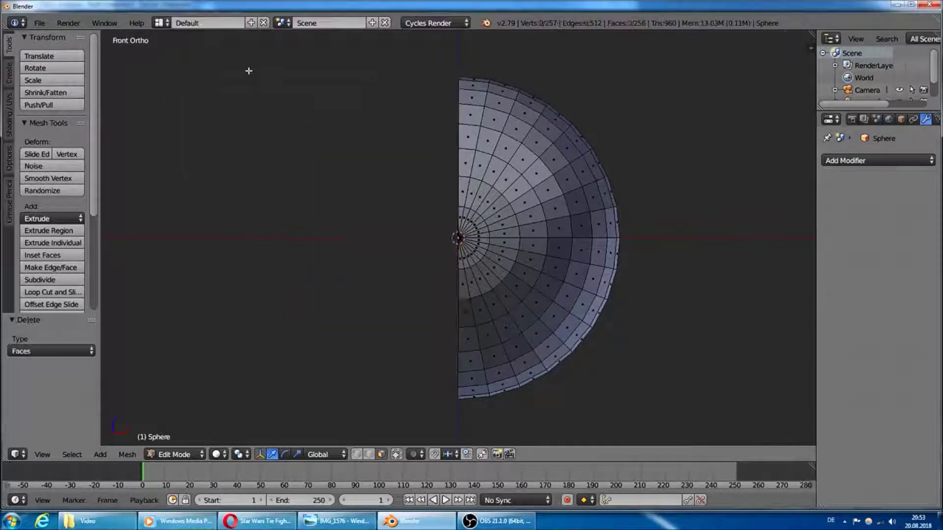
Step: Select the entire remaining half-sphere mesh
middle_drag(248, 71, 368, 171)
scroll(584, 179, down, 3)
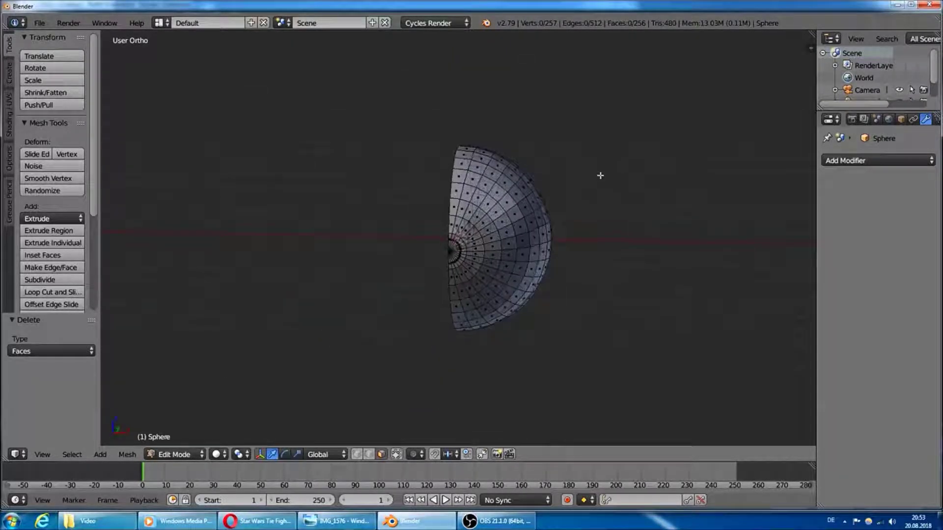
key(a)
click(864, 161)
Step: Add a Mirror modifier and grow a vertex selection around the front pole
click(712, 280)
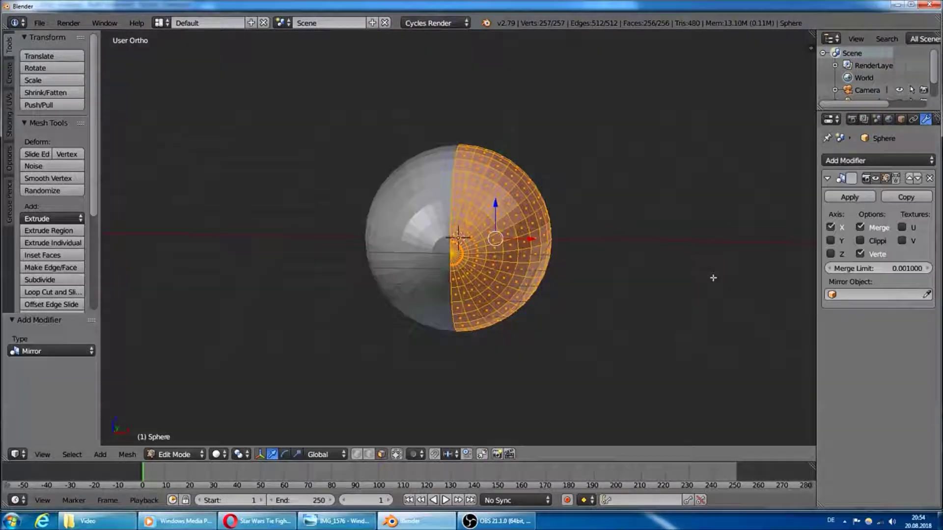
key(a)
key(ctrl+Tab)
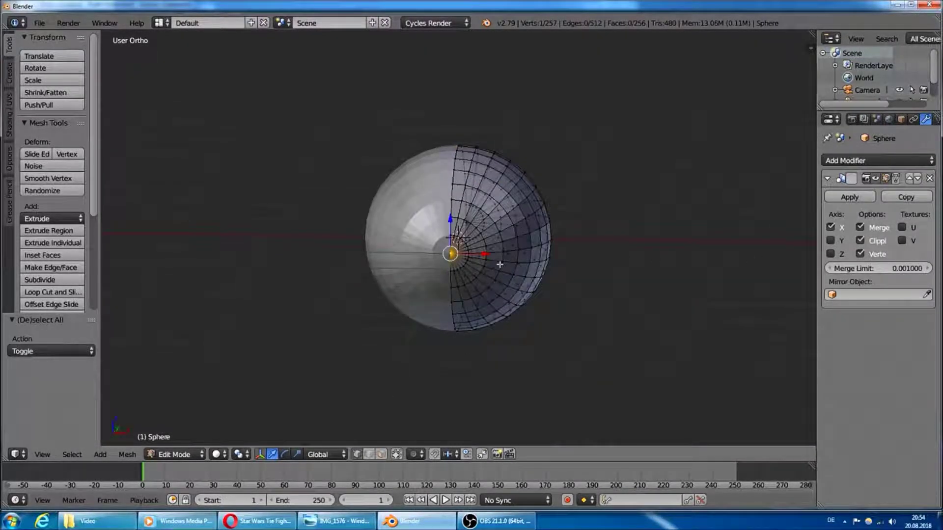
key(ctrl+KP_Add)
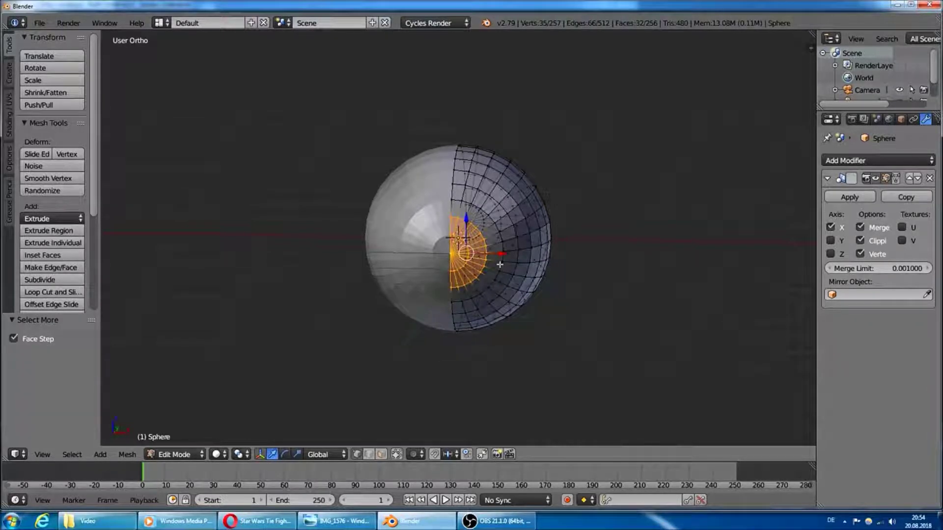
key(x)
click(500, 264)
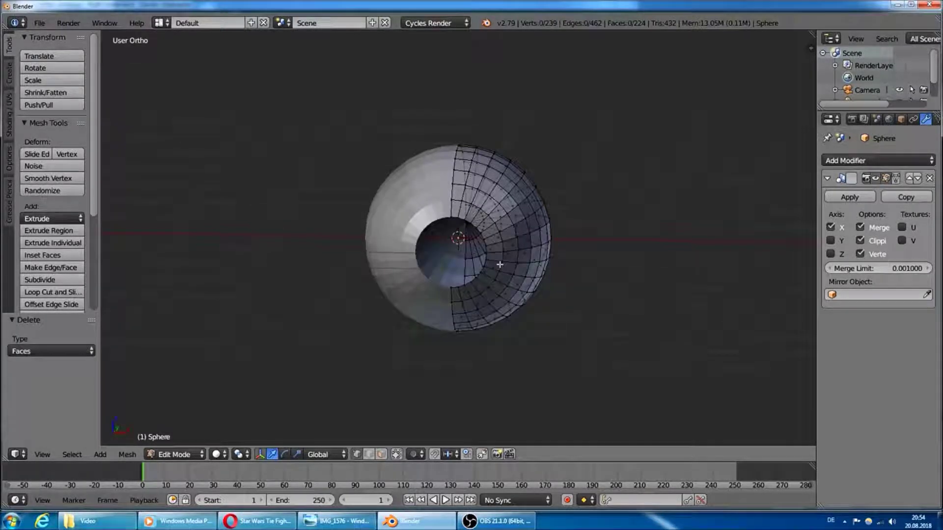
key(ctrl+z)
Step: Delete a wider patch of faces around the pole, then pick a vertex on the opening's rim
key(ctrl+KP_Add)
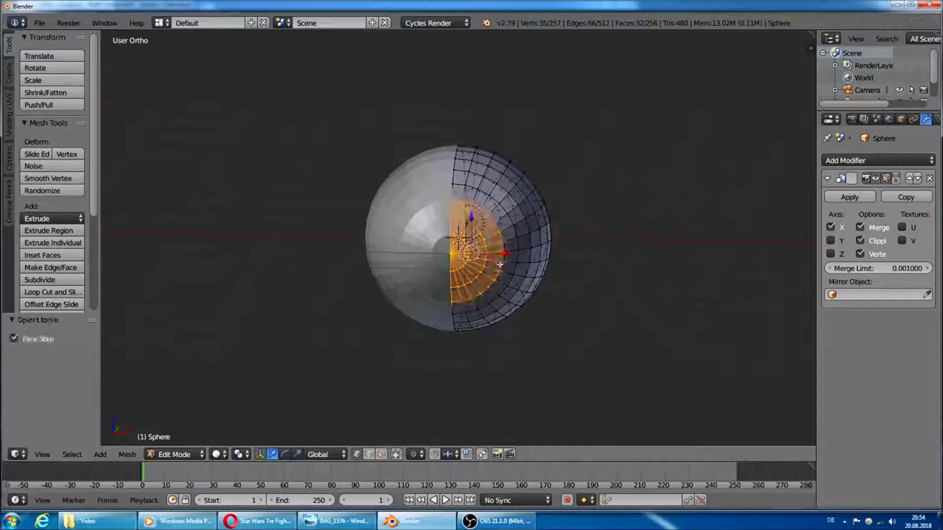
key(x)
click(499, 264)
key(ctrl+z)
middle_drag(499, 266, 463, 385)
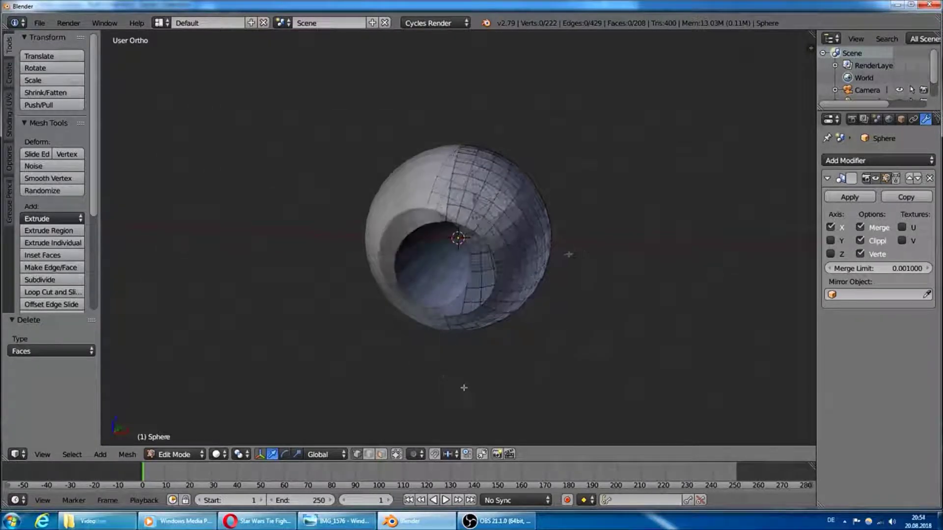
scroll(463, 385, up, 3)
right_click(439, 373)
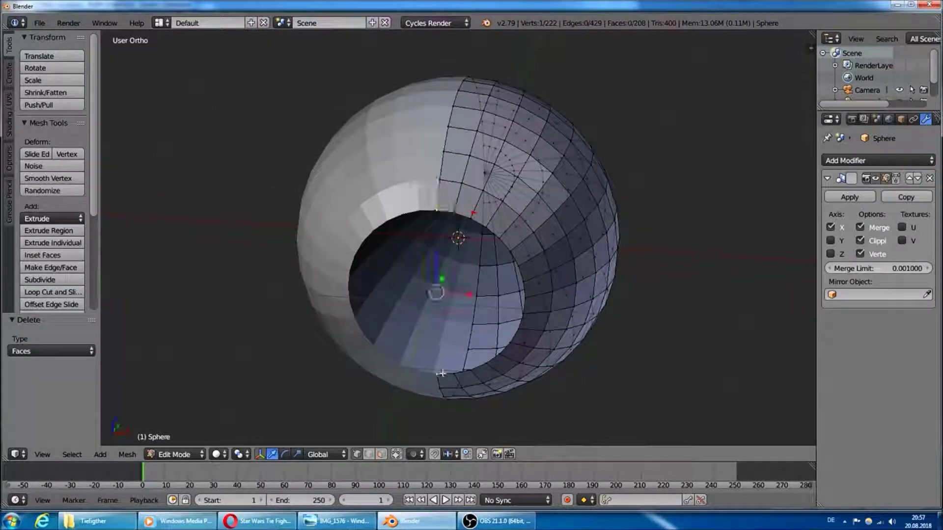
Step: Snap the 3D cursor to the rim vertex and select the opening's edge loop in Top view
key(shift+s)
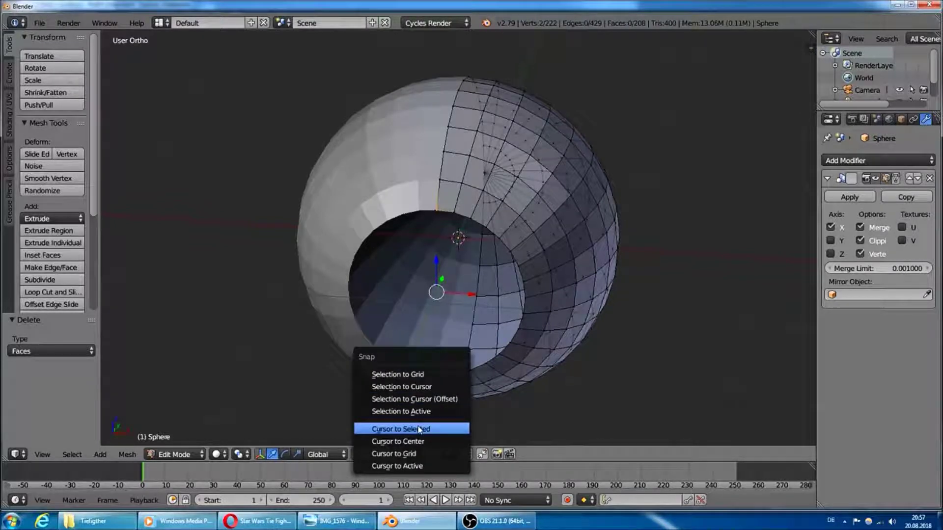
click(418, 426)
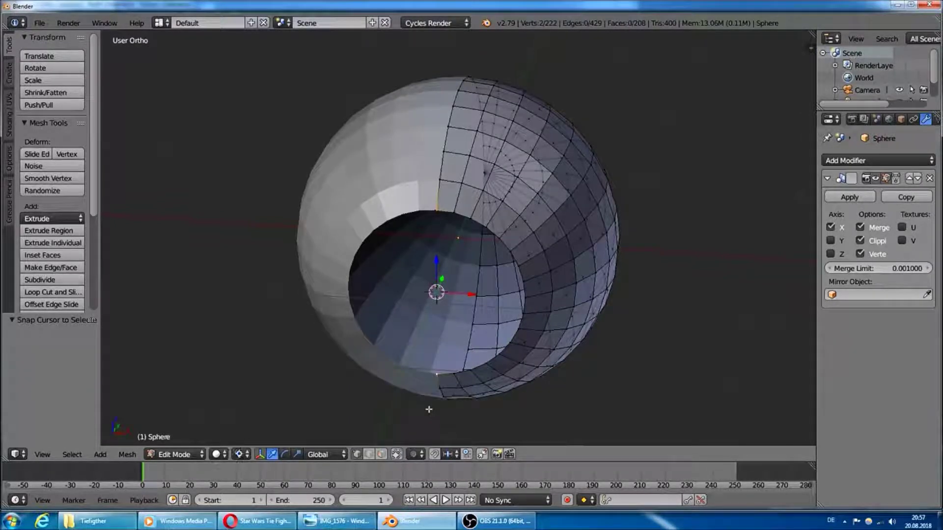
key(ctrl+l)
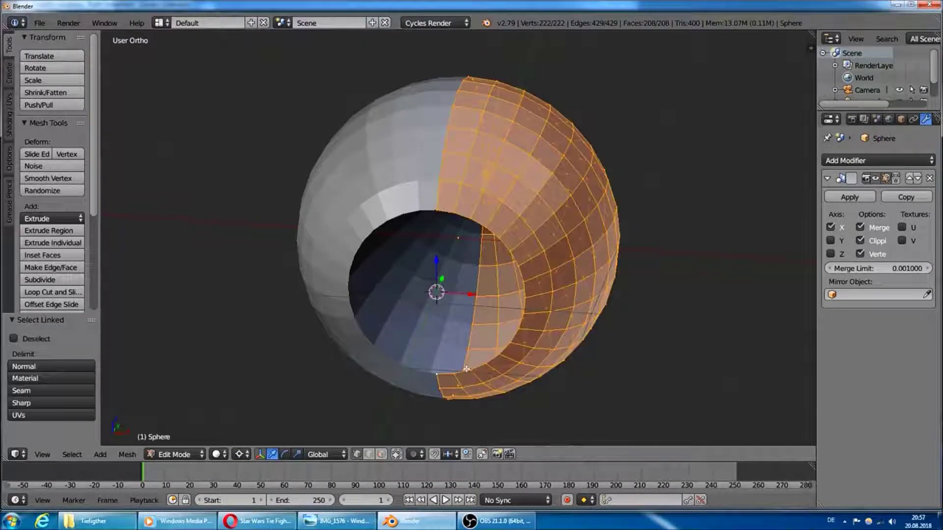
key(a)
alt+right_click(465, 372)
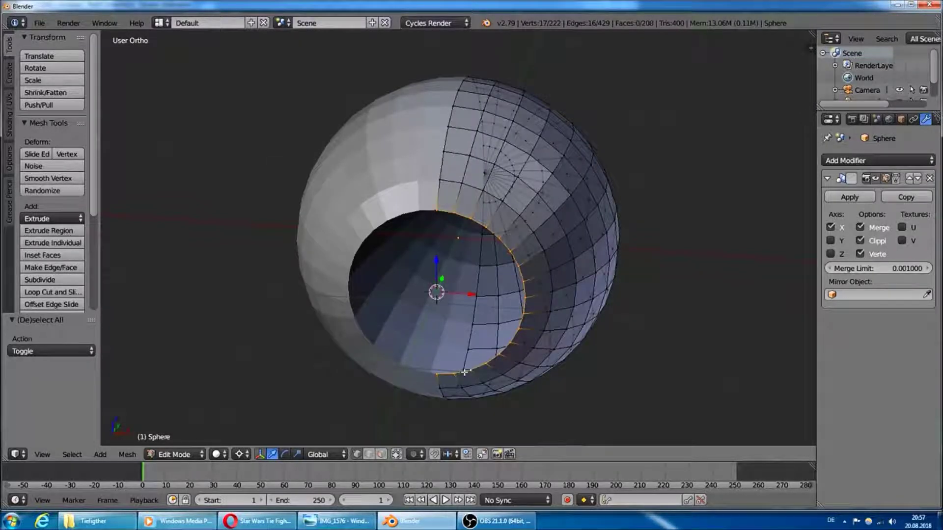
key(KP_7)
Step: Extrude the rim forward twice, widening it slightly each time
key(e)
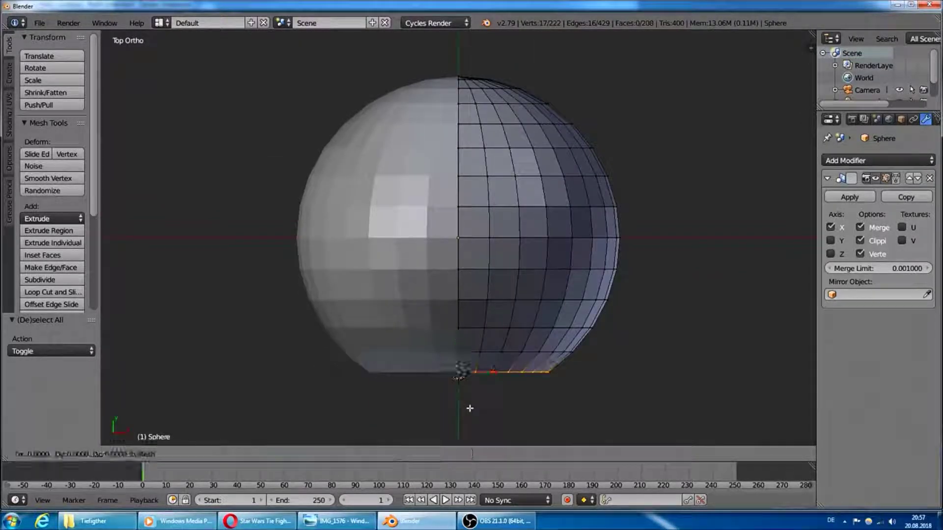
key(y)
click(470, 413)
key(s)
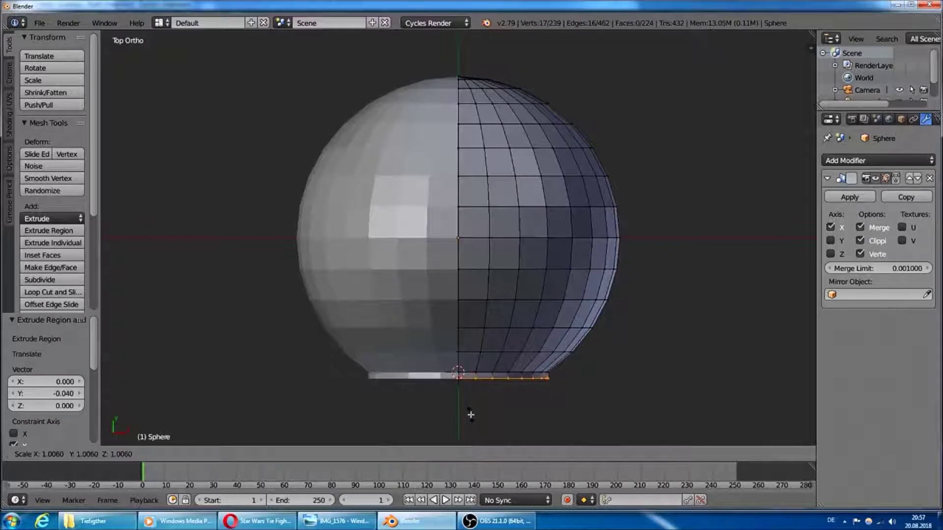
click(473, 415)
key(e)
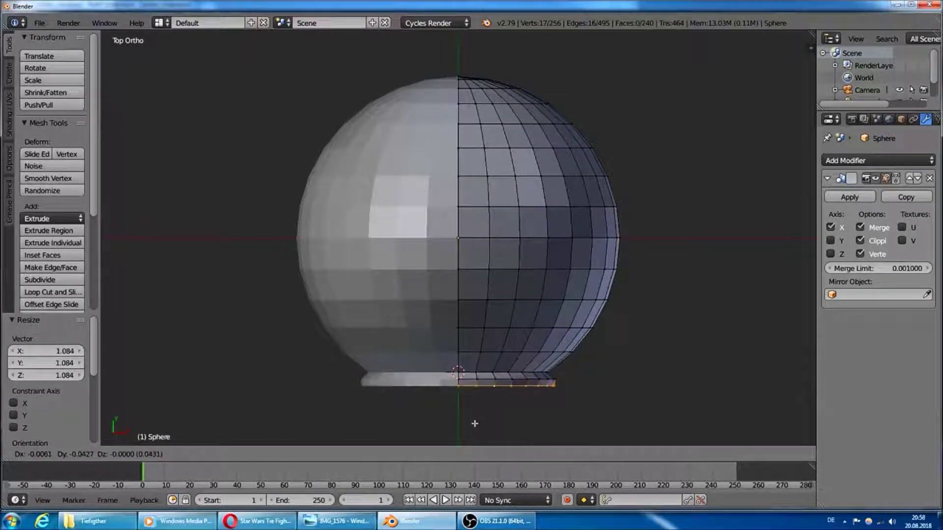
click(475, 424)
key(s)
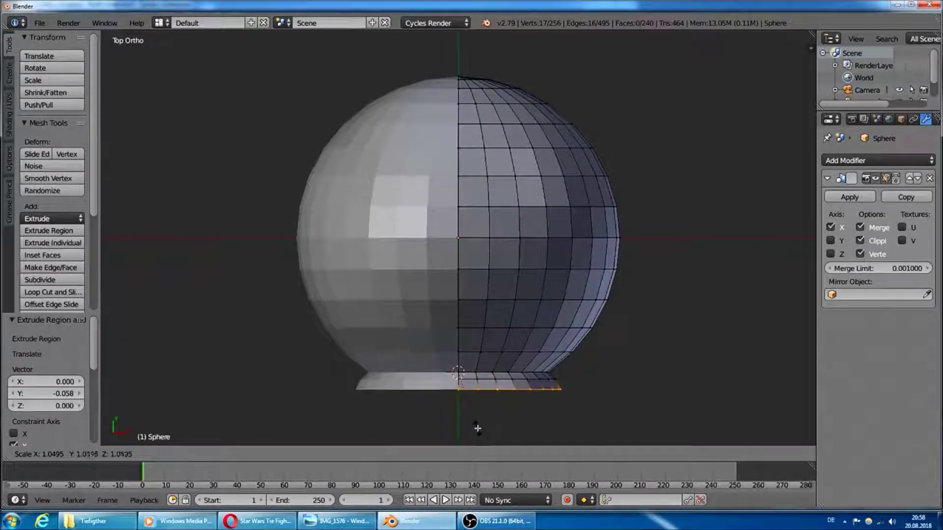
click(478, 428)
Step: Extrude the rim forward two more times and shrink the front rim inward
key(e)
click(478, 435)
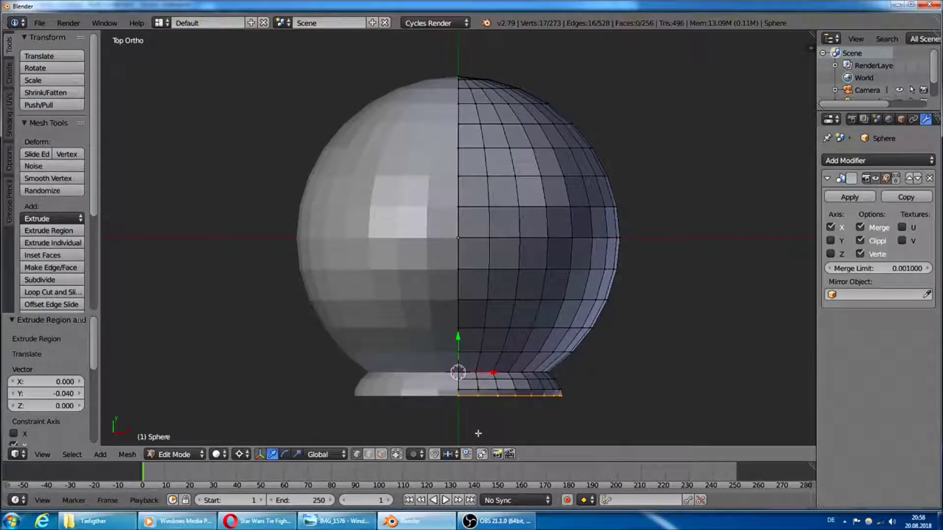
key(e)
click(478, 438)
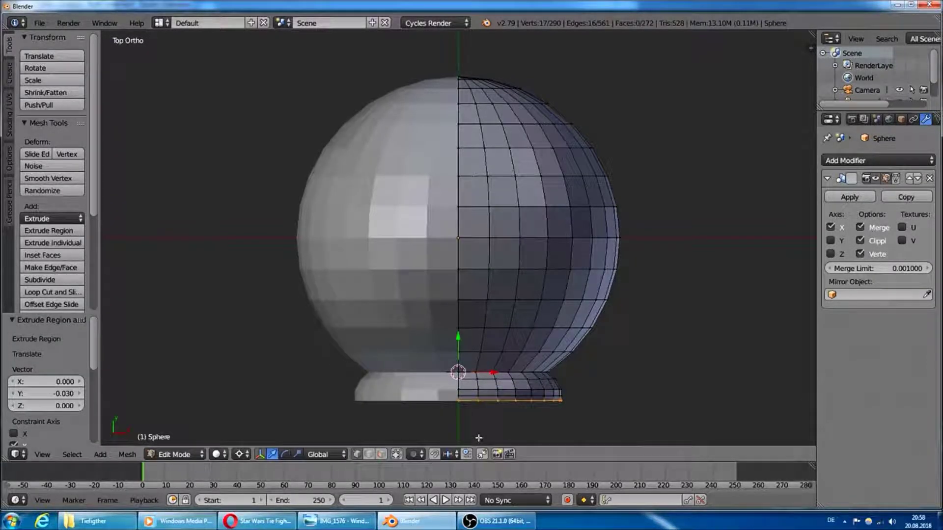
key(s)
click(491, 428)
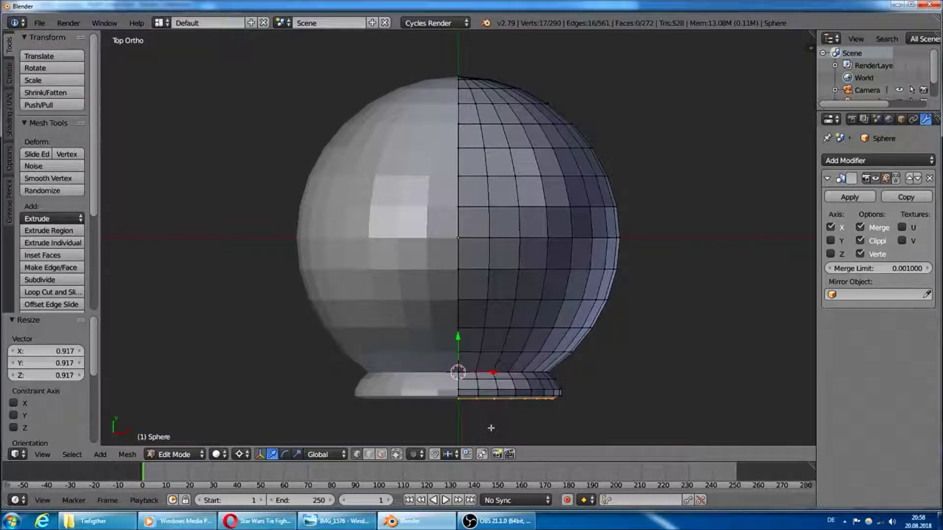
middle_drag(491, 429, 577, 274)
Step: Extrude an inner rim and shrink it to 0.774 scale
key(e)
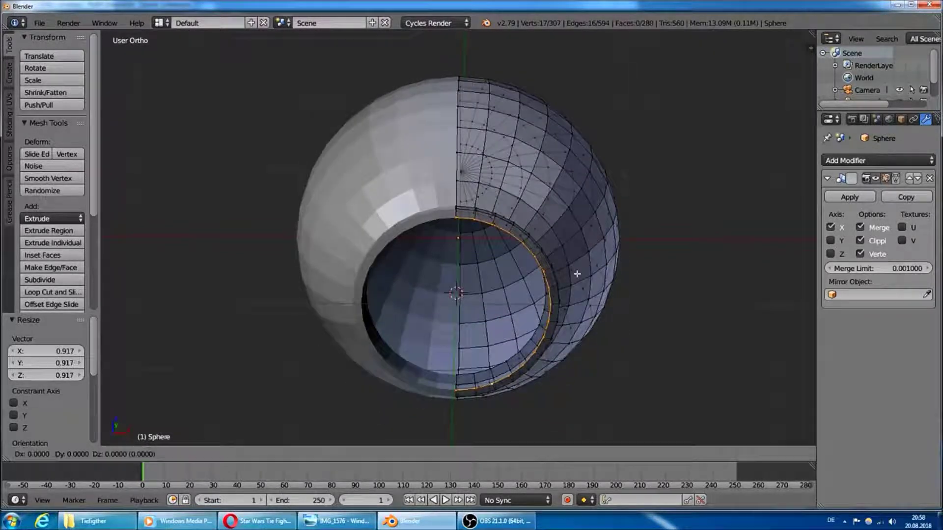
click(577, 273)
key(s)
click(551, 294)
middle_drag(550, 294, 486, 309)
scroll(486, 309, up, 3)
key(KP_1)
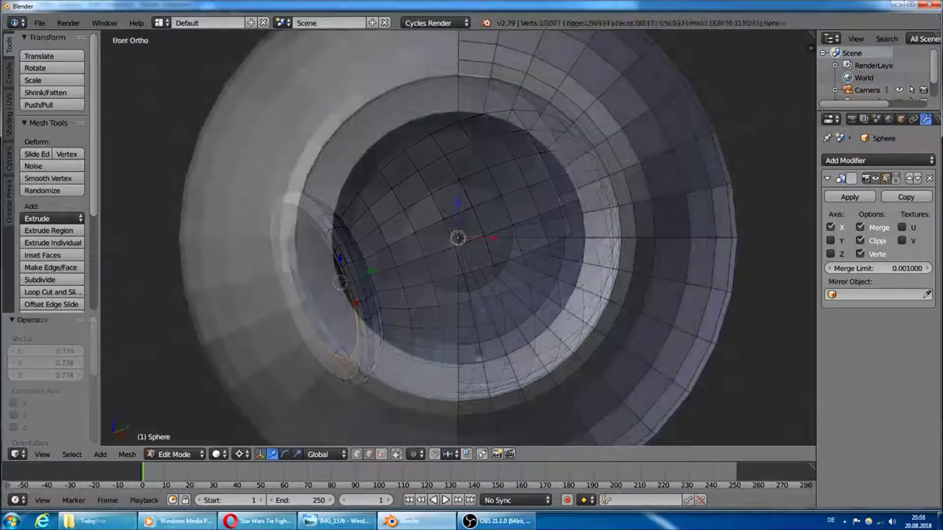
Step: Extrude the window ring in place twice, scaling it to 0.481 then 0.827
ctrl+alt+right_click(476, 399)
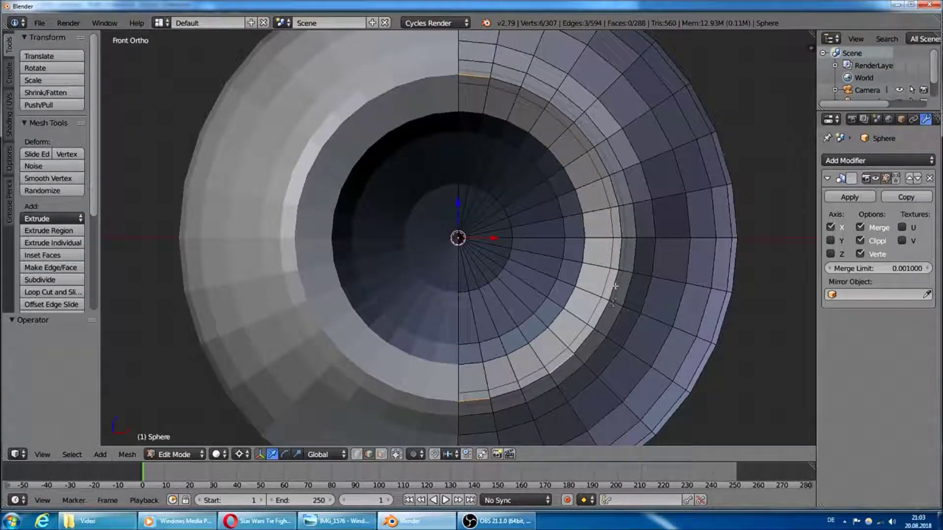
shift+right_click(614, 198)
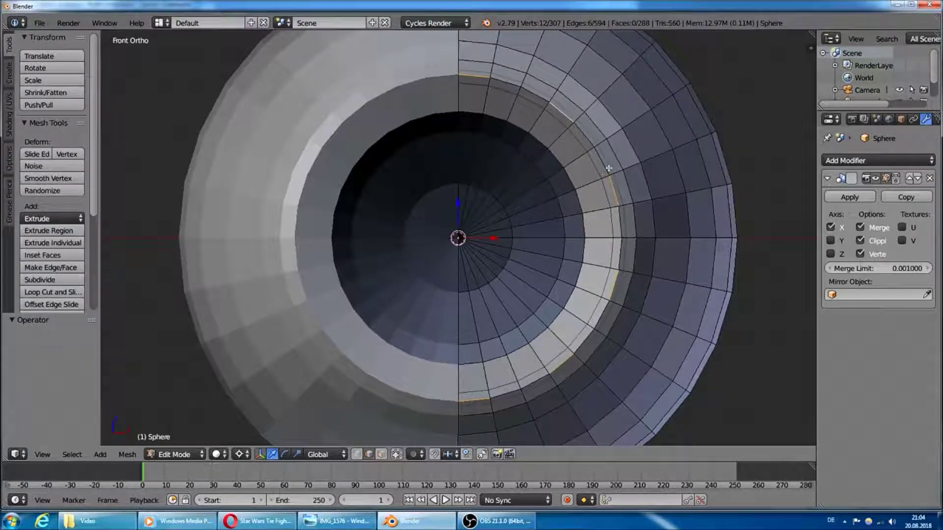
key(e)
key(Escape)
key(s)
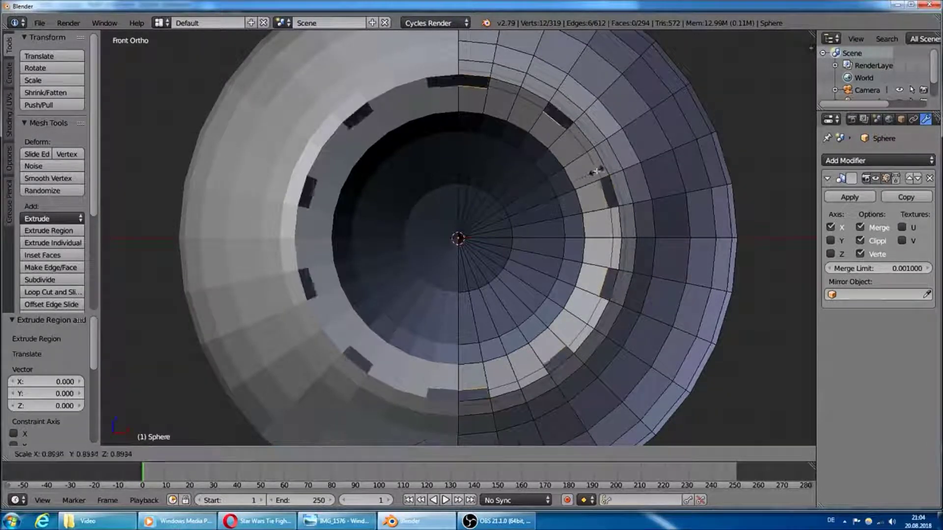
click(526, 198)
key(e)
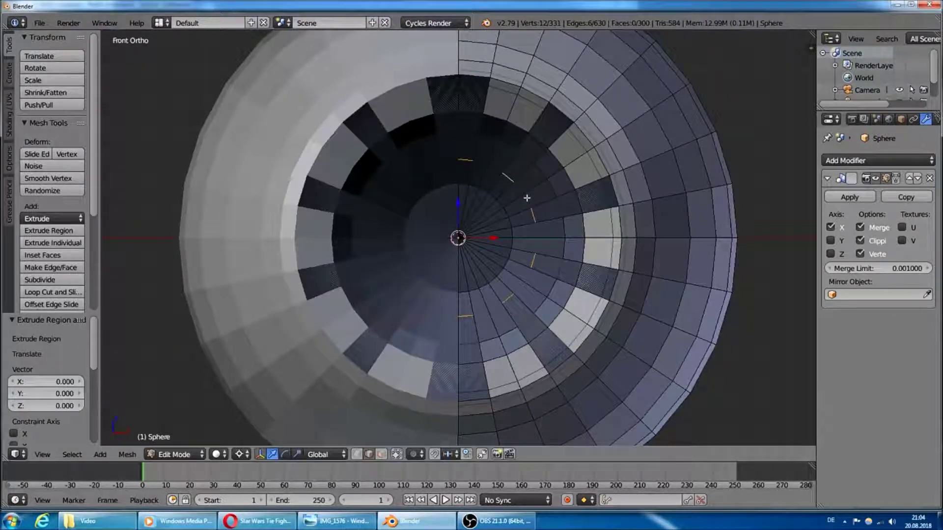
key(Escape)
key(s)
click(515, 206)
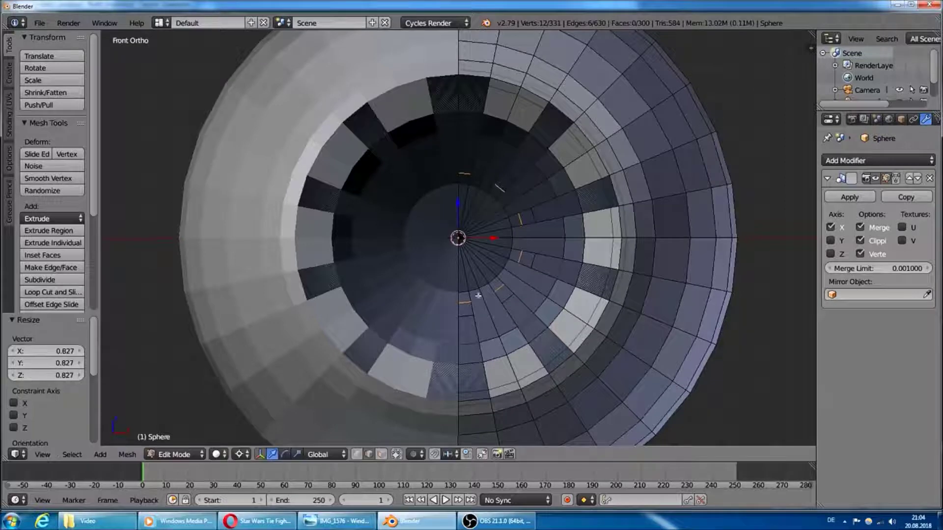
Step: Fill the first window frame faces between the inner ring and central disc
click(357, 456)
right_click(470, 315)
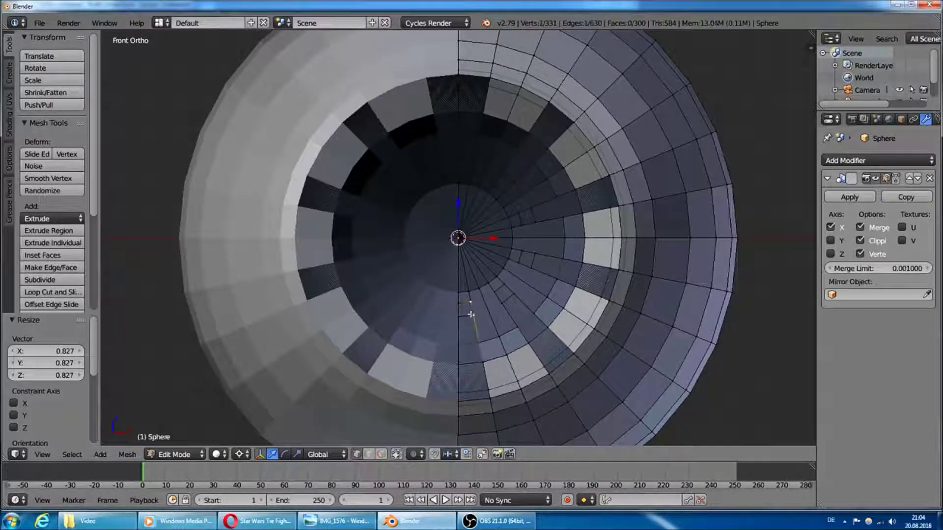
key(f)
right_click(504, 284)
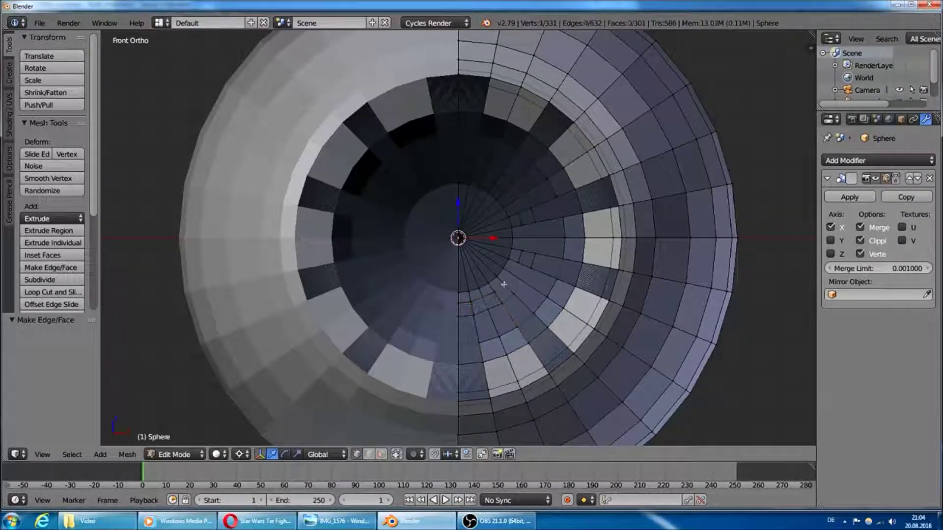
key(f)
right_click(535, 224)
shift+right_click(535, 252)
Step: Fill two more window segment faces, then deselect everything
key(f)
right_click(514, 182)
shift+right_click(517, 212)
key(f)
right_click(472, 161)
key(a)
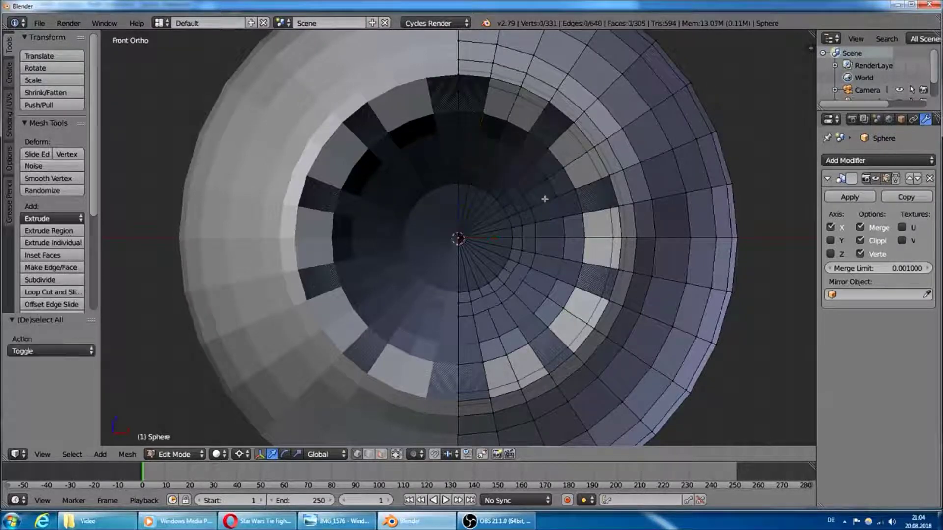
middle_drag(543, 196, 488, 195)
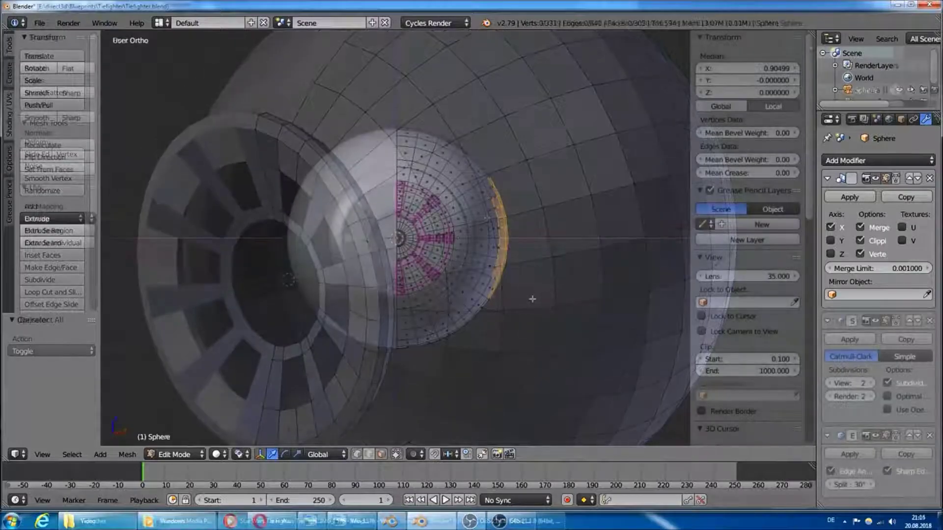
Step: Extend the pylon along X, scale its end loop to 0.439 and flatten X to 0
click(680, 302)
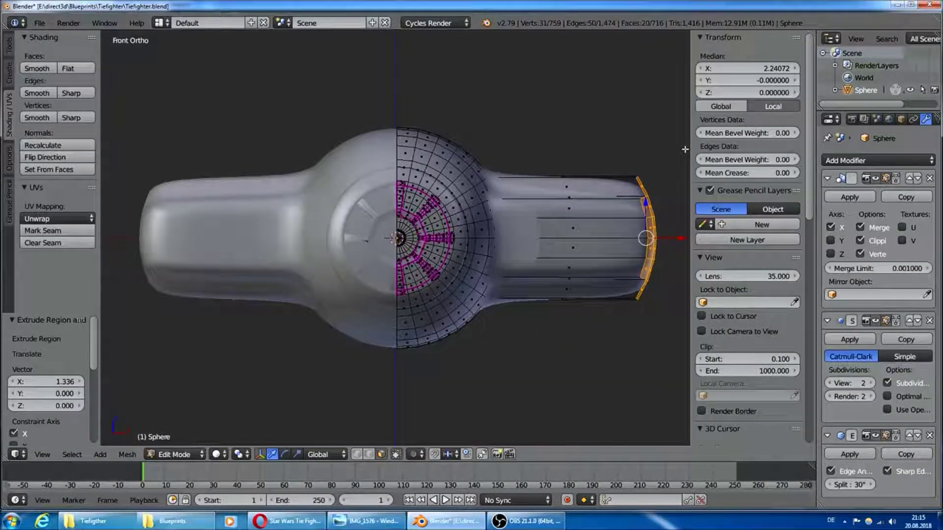
key(s)
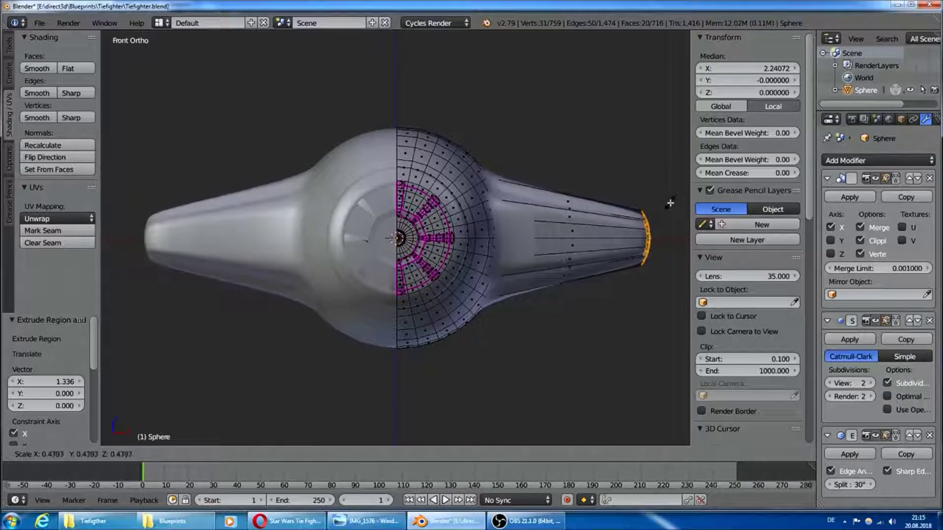
click(670, 203)
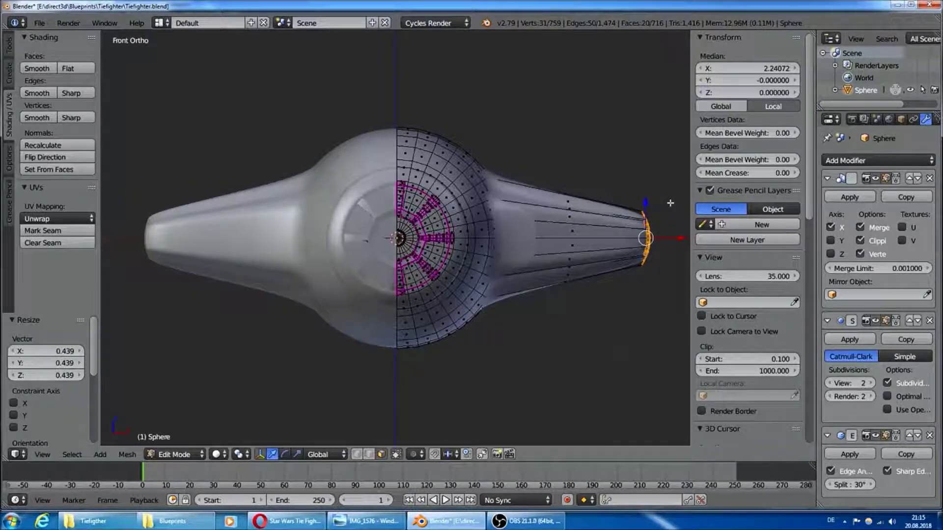
key(s)
key(x)
key(0)
key(Return)
Step: Stretch the pylon's base faces along Y and select edges along the socket side
middle_drag(655, 193, 545, 202)
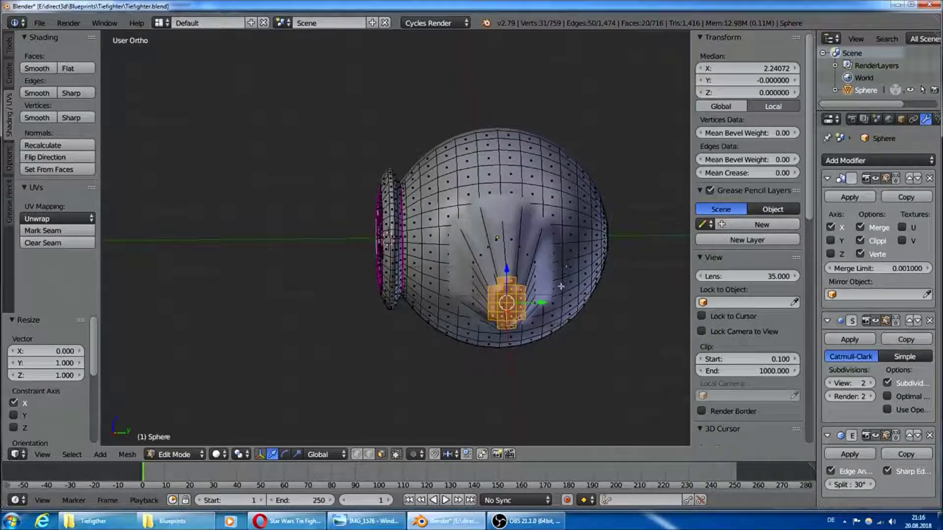
key(s)
key(y)
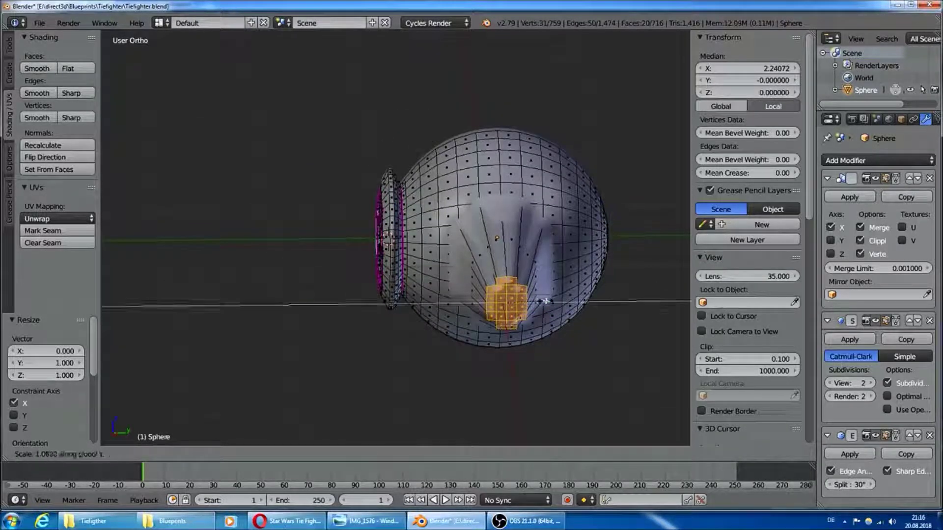
click(562, 302)
middle_drag(562, 303, 589, 319)
right_click(540, 275)
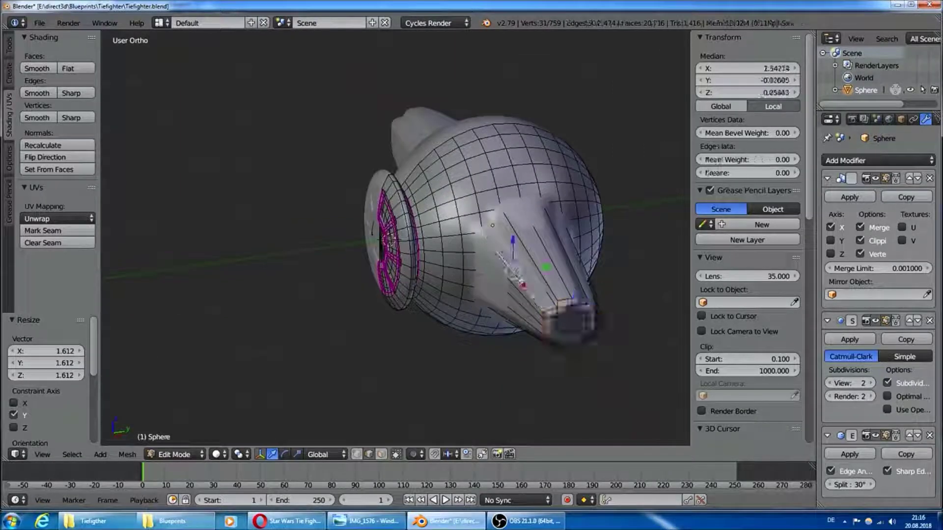
shift+right_click(549, 261)
Step: Select the outline and radial edges around the pylon socket
middle_drag(564, 261, 535, 265)
shift+right_click(519, 271)
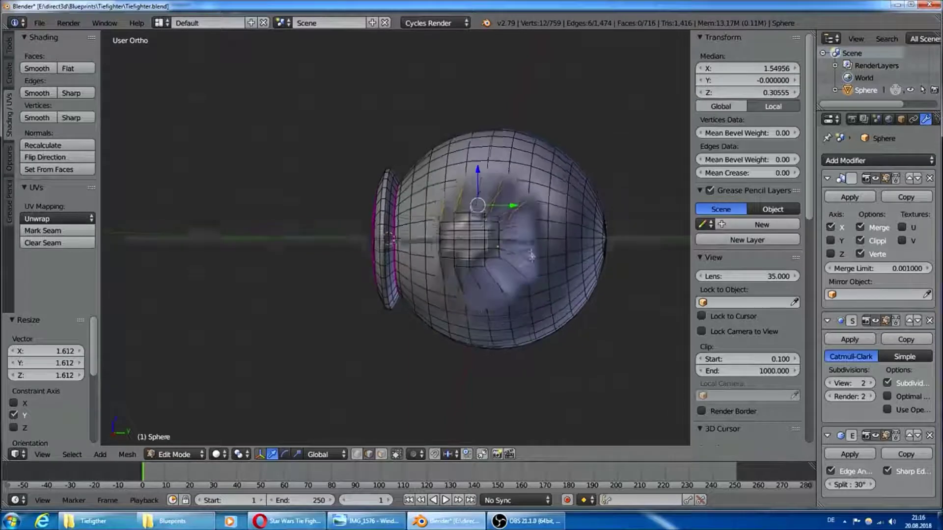
scroll(535, 265, up, 3)
shift+right_click(594, 263)
shift+right_click(550, 264)
shift+right_click(505, 276)
middle_drag(501, 275, 494, 264)
shift+right_click(543, 266)
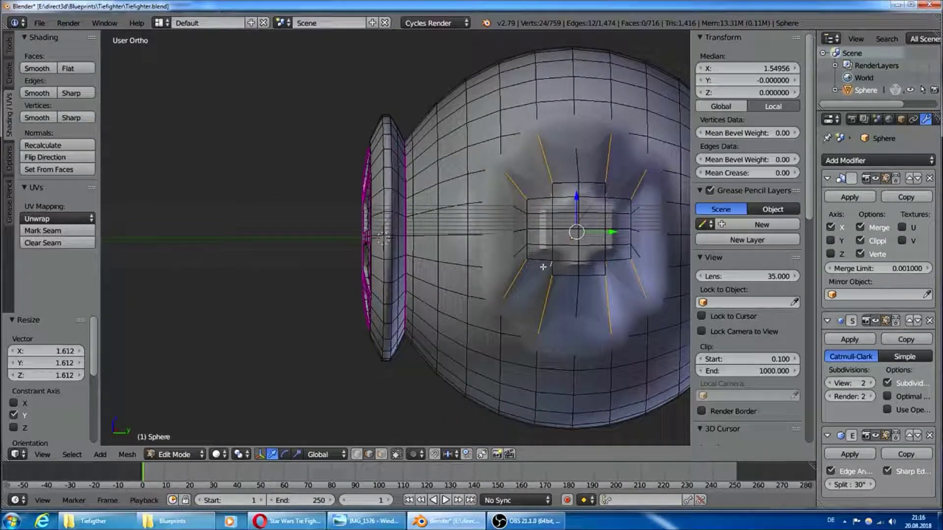
Step: Add the inner box's edges and set their Mean Crease to 1.00
shift+right_click(530, 208)
shift+right_click(528, 241)
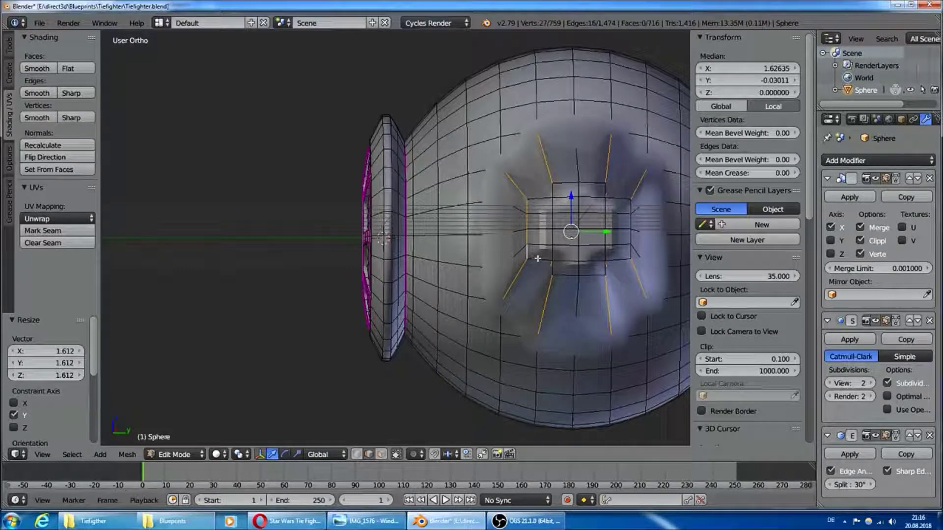
shift+right_click(589, 274)
shift+right_click(629, 236)
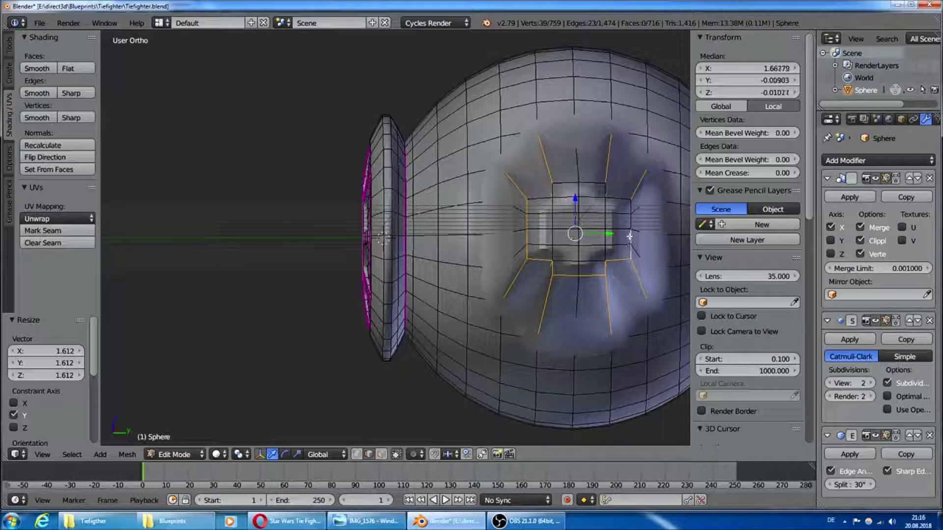
shift+right_click(562, 185)
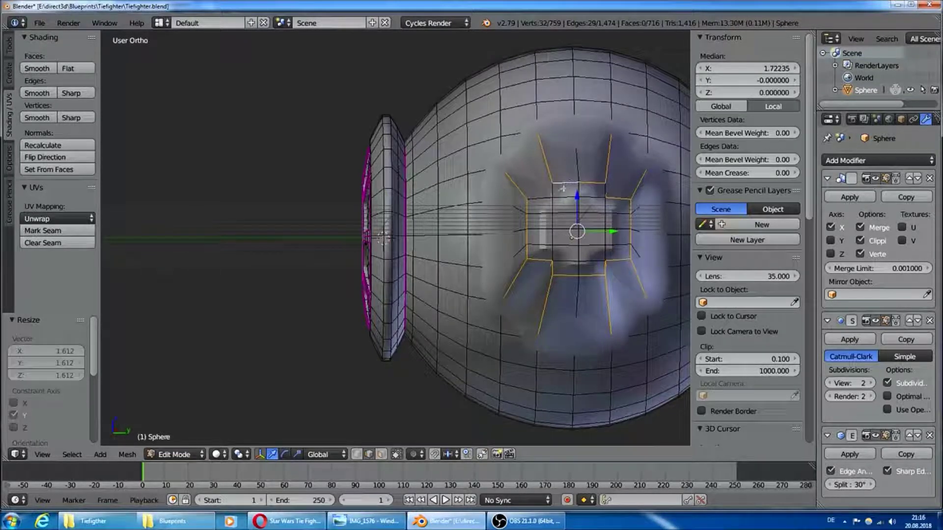
middle_drag(627, 200, 602, 203)
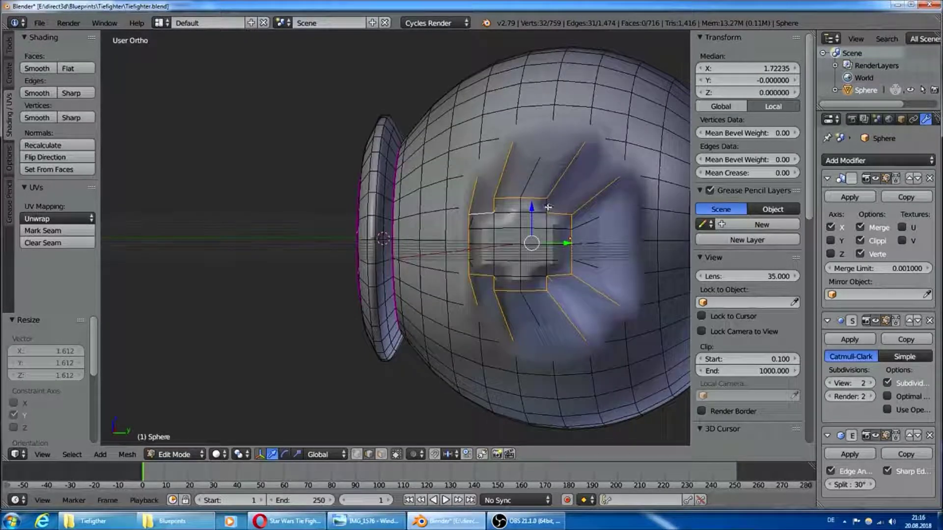
click(724, 178)
text(1)
key(Return)
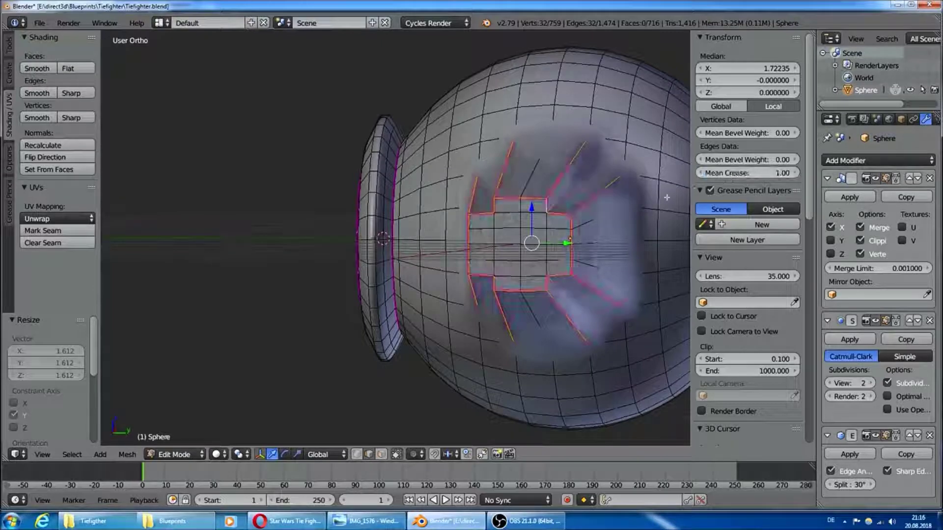
Step: Select the remaining socket outline edges around the sphere
middle_drag(605, 198, 560, 203)
right_click(560, 203)
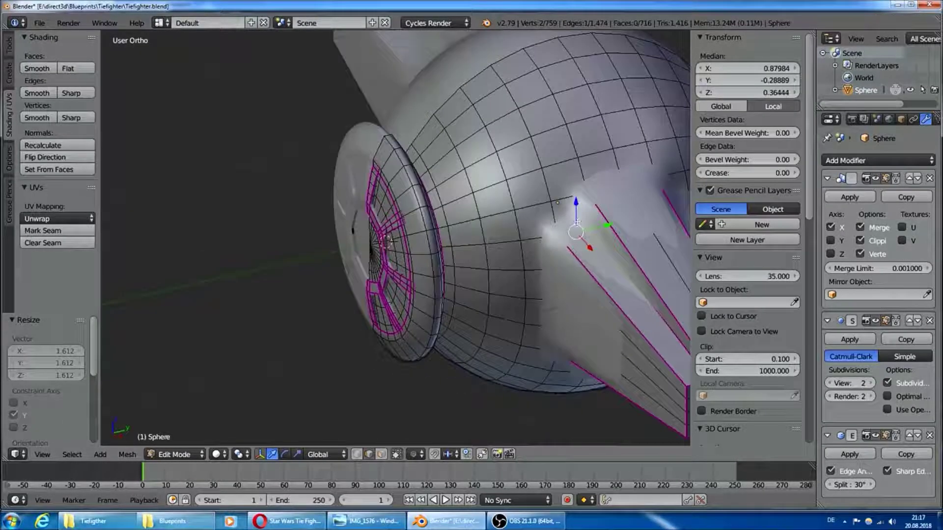
shift+right_click(582, 203)
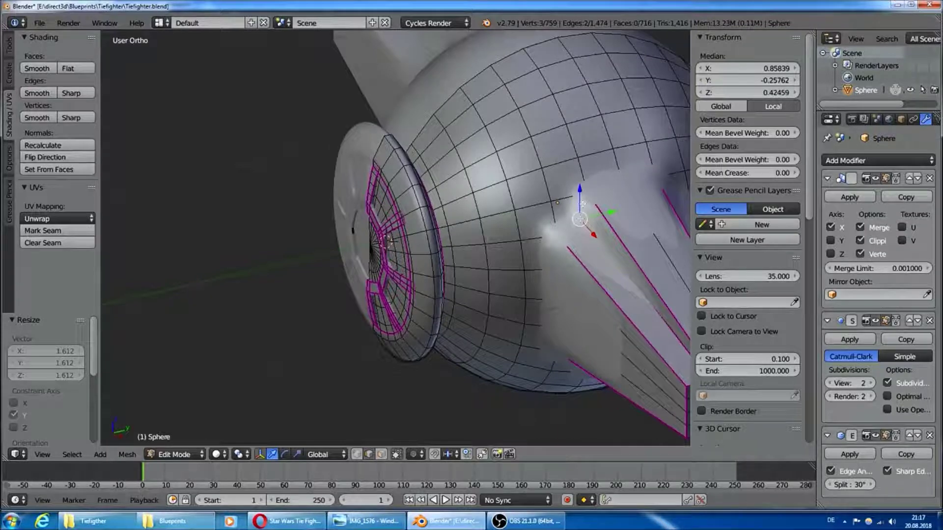
shift+right_click(536, 240)
mouse_move(536, 239)
middle_down()
mouse_move(591, 239)
mouse_move(585, 302)
middle_up()
shift+right_click(584, 292)
shift+right_click(589, 263)
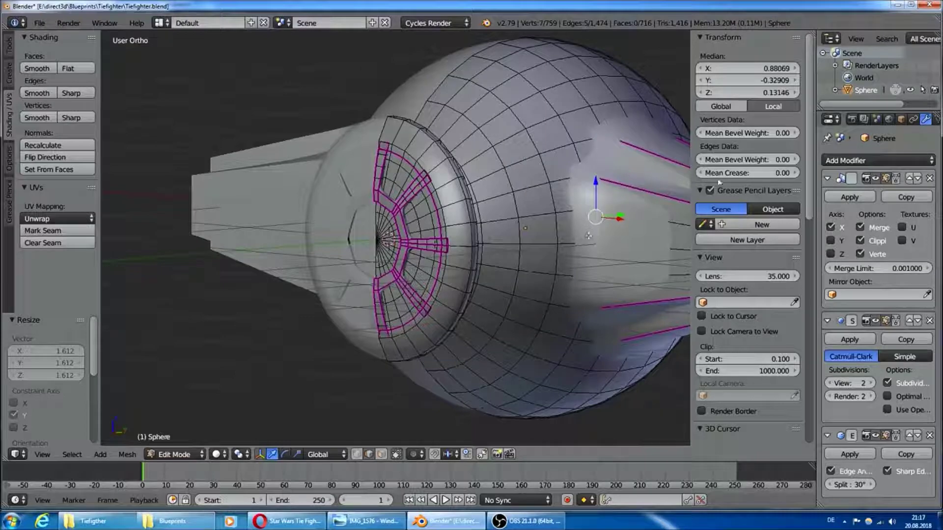
middle_drag(589, 263, 570, 292)
shift+right_click(552, 291)
shift+right_click(589, 327)
Step: Add the last socket edges and crease them all to 1.0 with Shift+E
mouse_move(590, 327)
middle_down()
mouse_move(639, 319)
mouse_move(560, 303)
middle_up()
shift+right_click(559, 303)
shift+right_click(572, 281)
shift+right_click(591, 297)
shift+right_click(589, 192)
key(shift+e)
key(1)
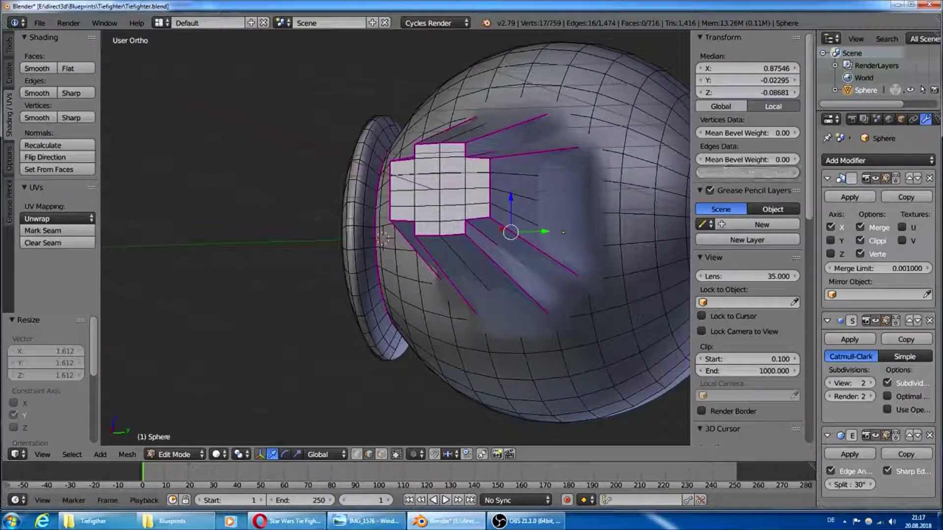
key(Return)
Step: Pick two more socket edges, then deselect everything
mouse_move(589, 192)
middle_down()
mouse_move(639, 210)
mouse_move(540, 196)
middle_up()
shift+right_click(491, 194)
shift+right_click(546, 188)
mouse_move(509, 195)
middle_down()
mouse_move(550, 212)
mouse_move(608, 212)
mouse_move(598, 209)
middle_up()
key(a)
Step: Extrude the inner socket faces at the pylon tip and shrink them along Z
key(KP_3)
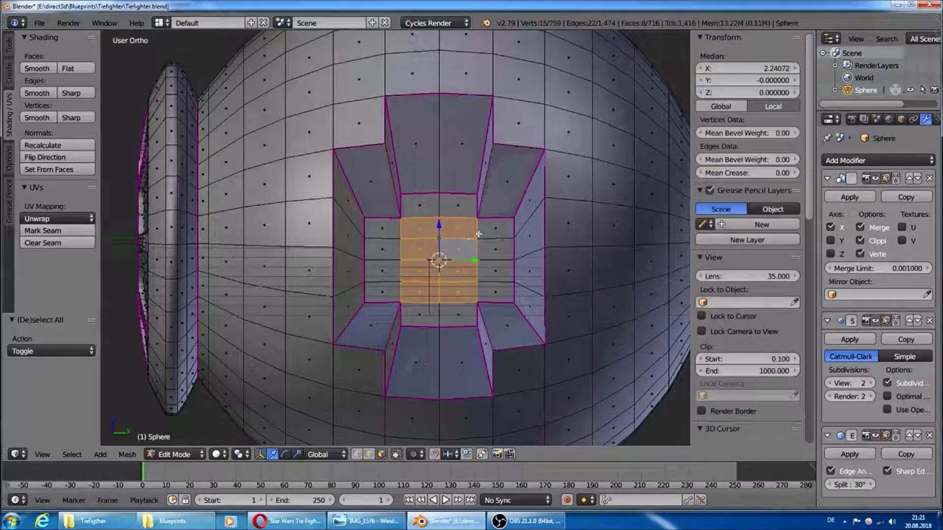
key(e)
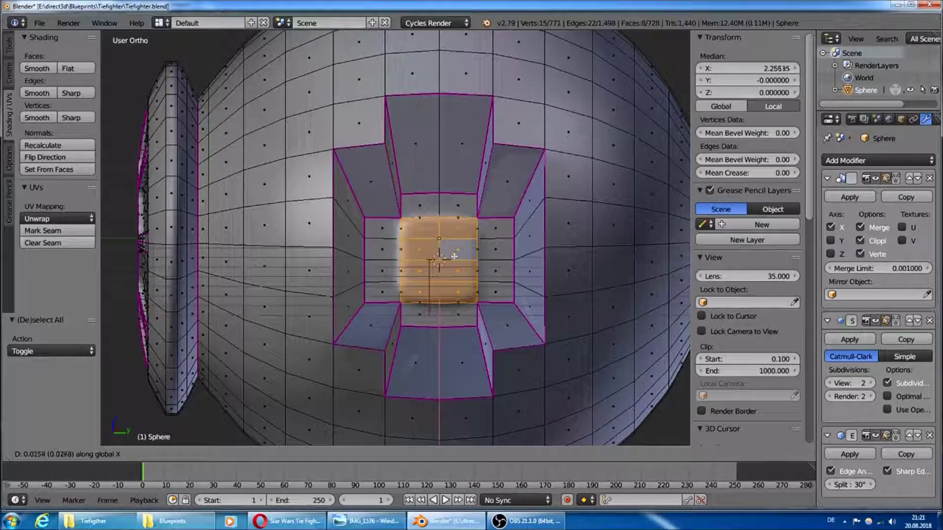
click(442, 261)
middle_drag(442, 261, 477, 251)
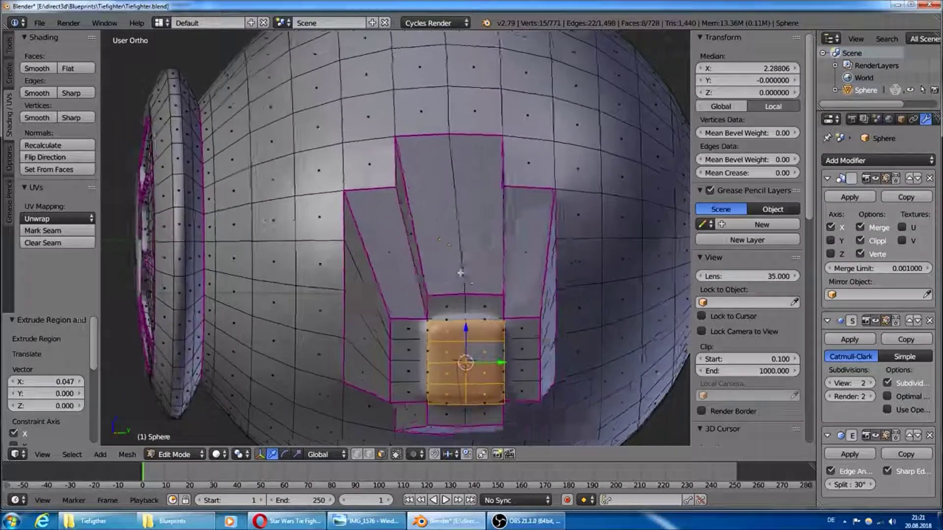
key(s)
key(z)
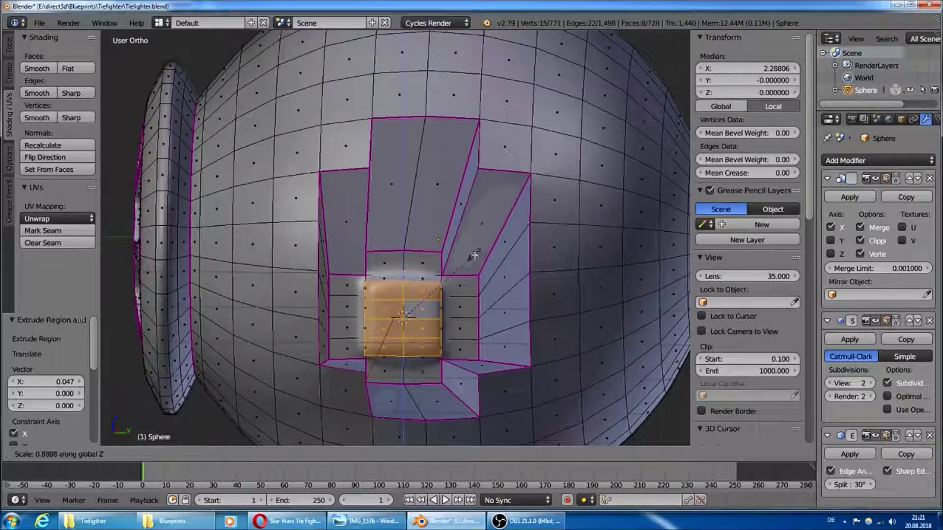
click(472, 258)
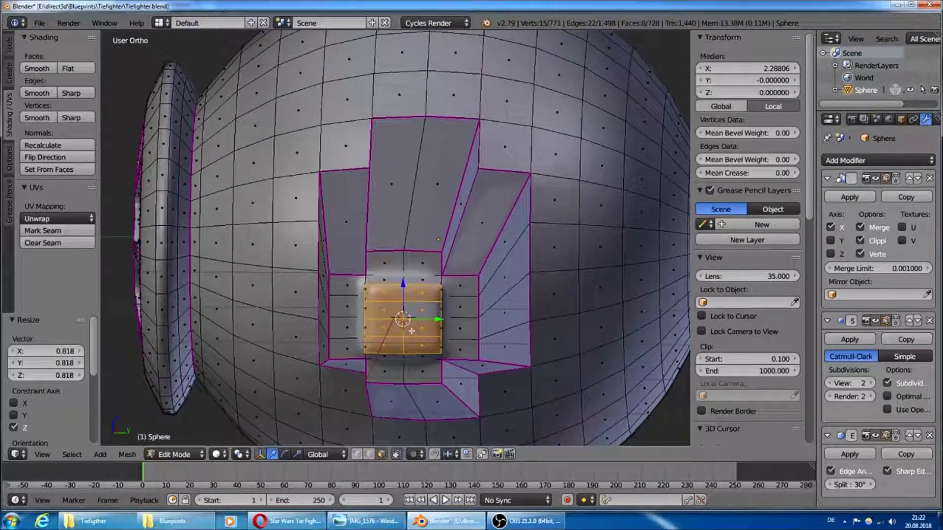
Step: Round the square faces into a circle with To Sphere at factor 1, then delete them
key(shift+alt+s)
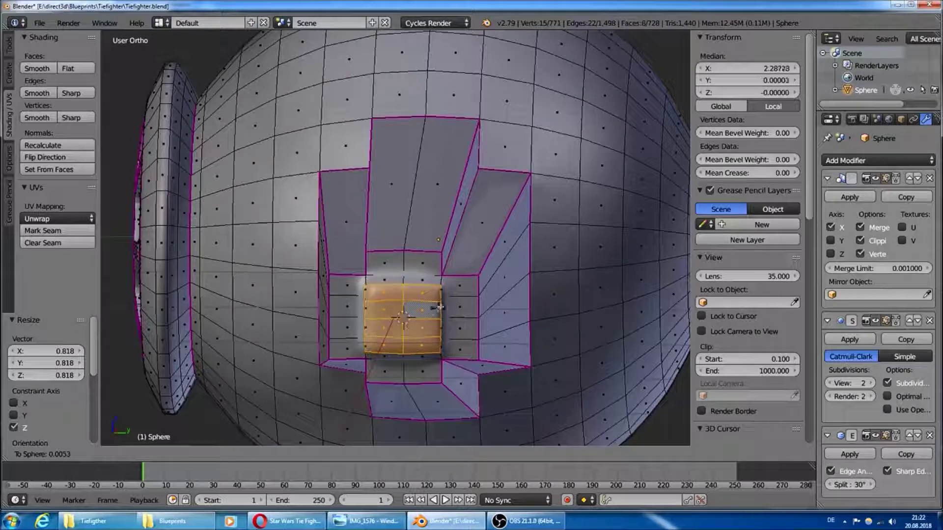
click(178, 89)
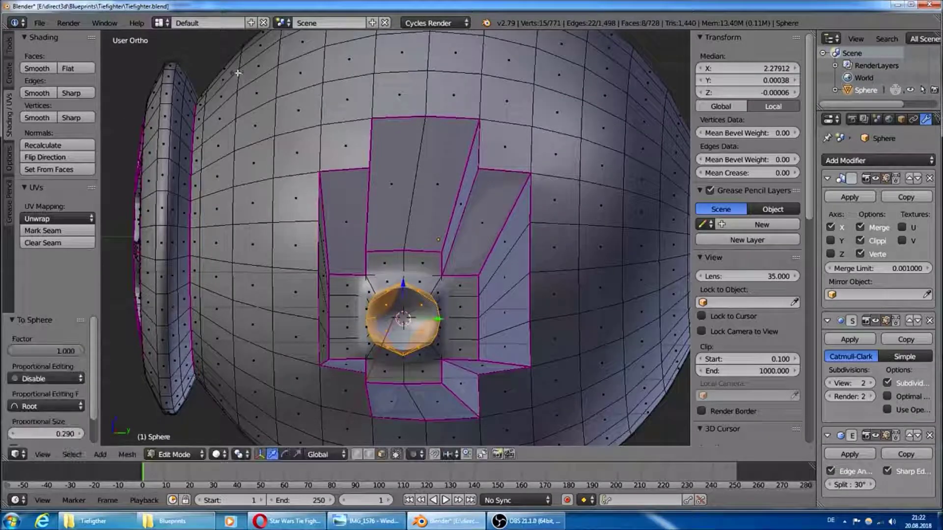
middle_drag(178, 89, 435, 328)
key(x)
click(436, 330)
scroll(480, 378, up, 3)
shift+middle_drag(480, 378, 541, 317)
Step: Switch to vertex selection and slide the upper-right rim vertex along its edge twice
key(ctrl+Tab)
right_click(528, 251)
key(shift+v)
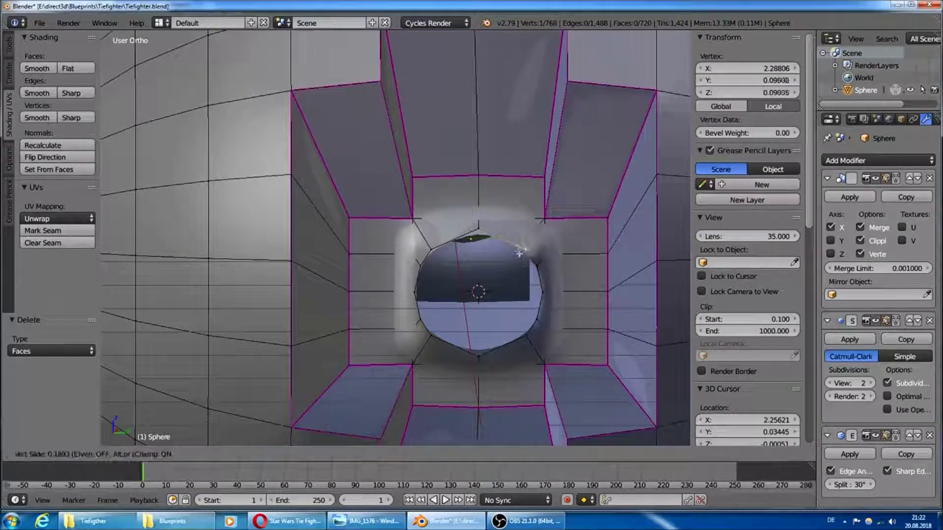
click(512, 246)
key(shift+v)
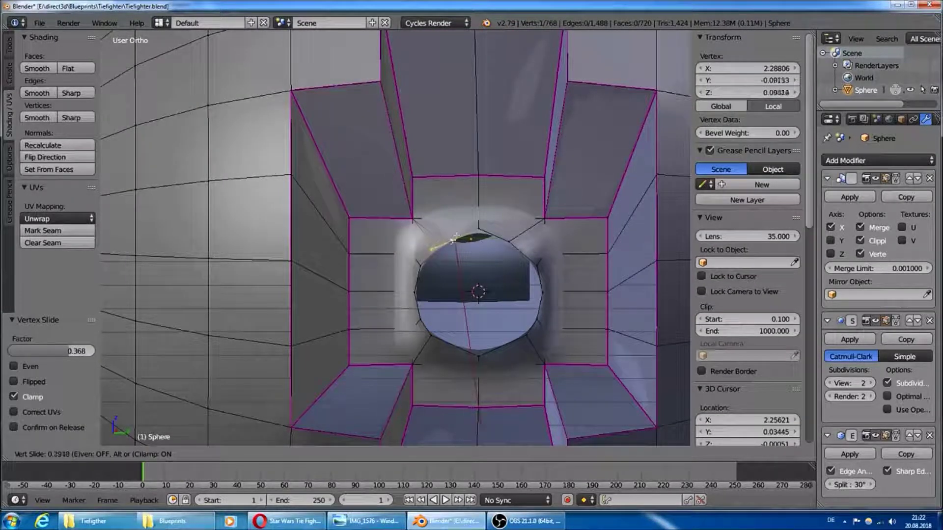
click(460, 233)
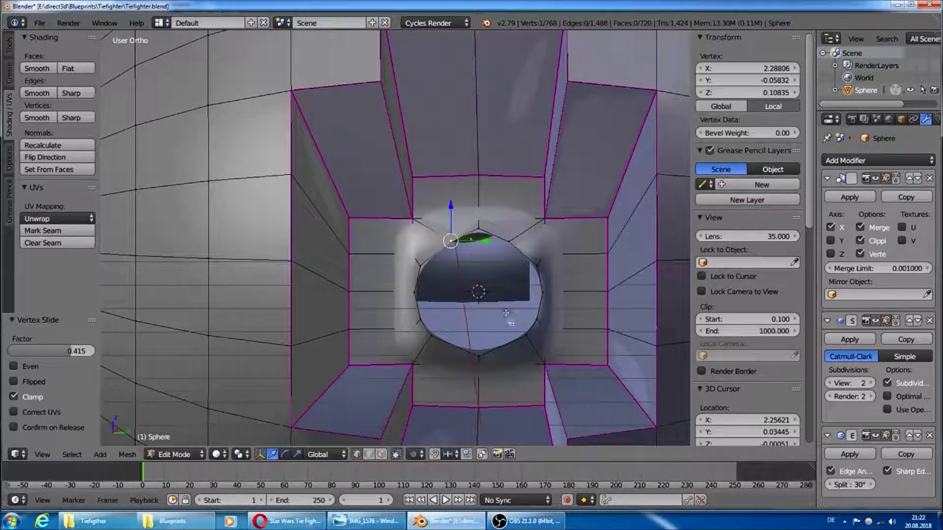
Step: Slide the lower-right and lower-left rim vertices along their edges
right_click(526, 335)
key(shift+v)
click(511, 340)
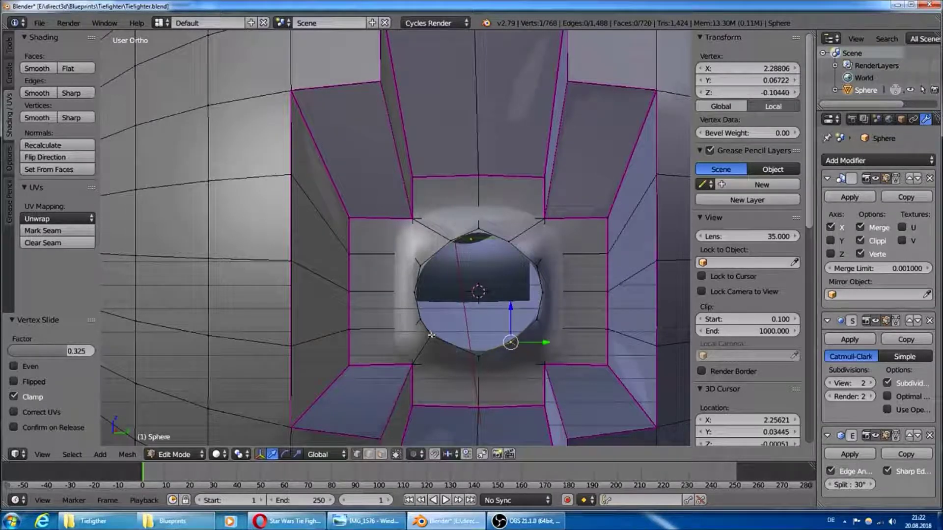
right_click(431, 335)
key(shift+v)
click(458, 343)
key(KP_Decimal)
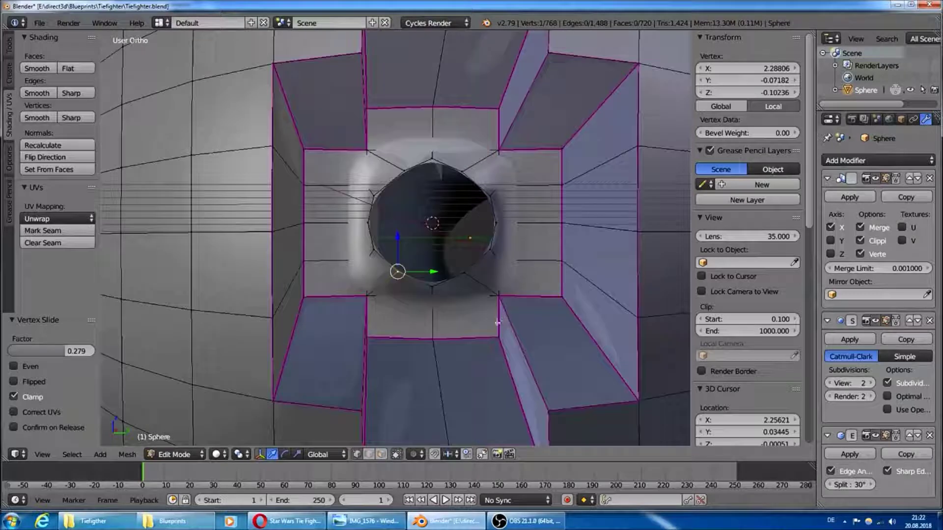
Step: Move the two top rim vertices along Y to round out the hole
right_click(407, 179)
key(g)
key(y)
click(398, 178)
right_click(473, 170)
key(g)
key(y)
click(473, 170)
Step: Move the bottom rim vertex along Y and select the rim edge loop
right_click(464, 271)
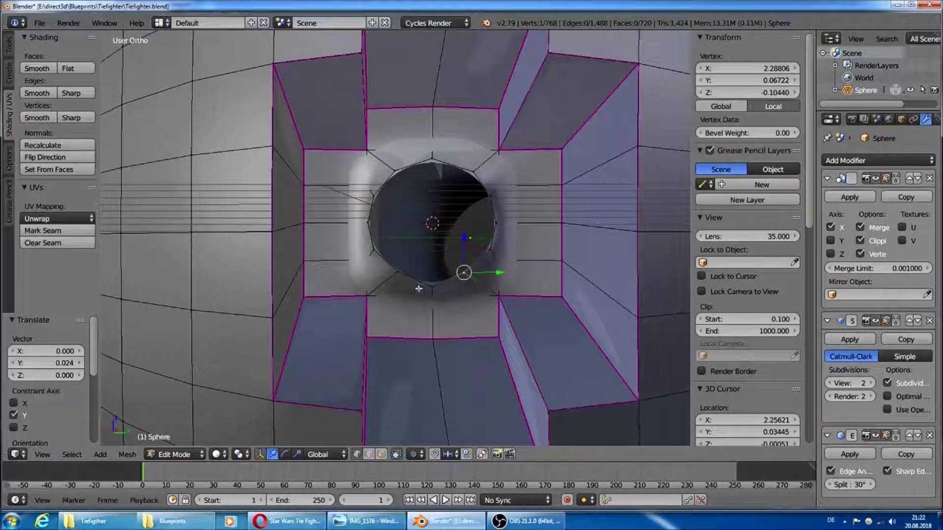
key(g)
key(y)
click(395, 272)
key(g)
key(y)
click(395, 272)
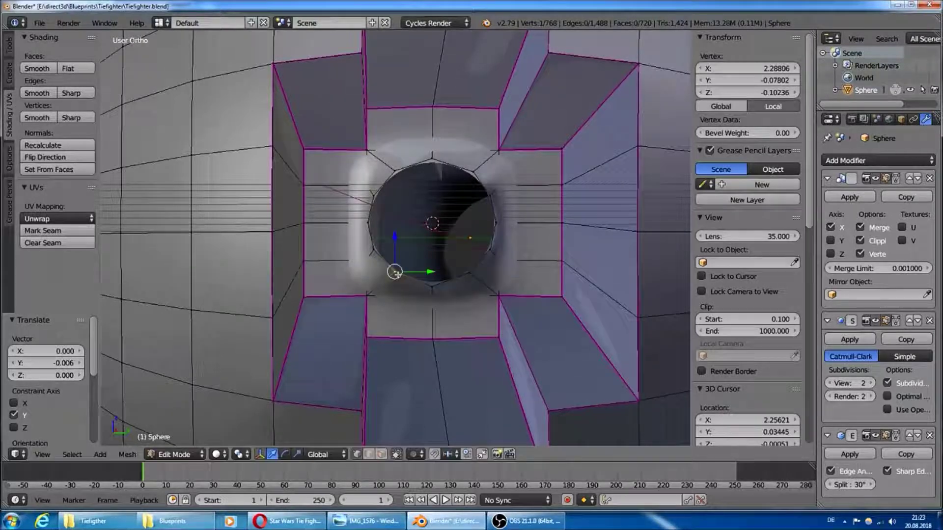
alt+right_click(423, 283)
scroll(427, 284, down, 3)
scroll(436, 295, down, 2)
scroll(450, 303, down, 2)
Step: Shift the rim loop slightly along X
middle_drag(450, 303, 538, 349)
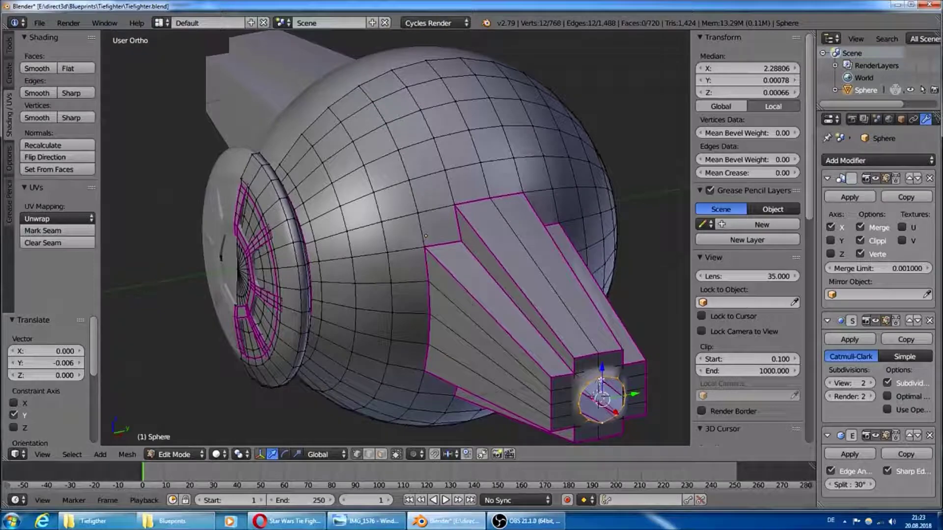
key(g)
key(x)
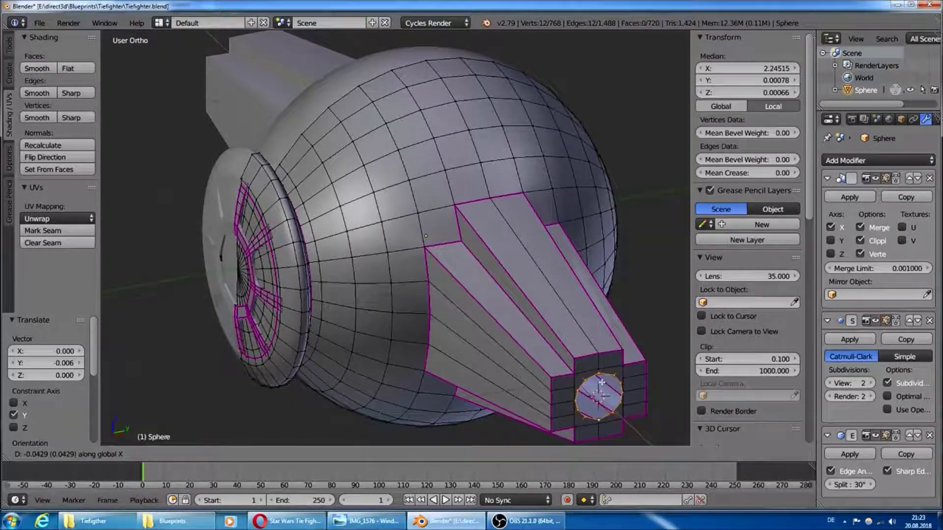
click(602, 382)
middle_drag(602, 382, 592, 358)
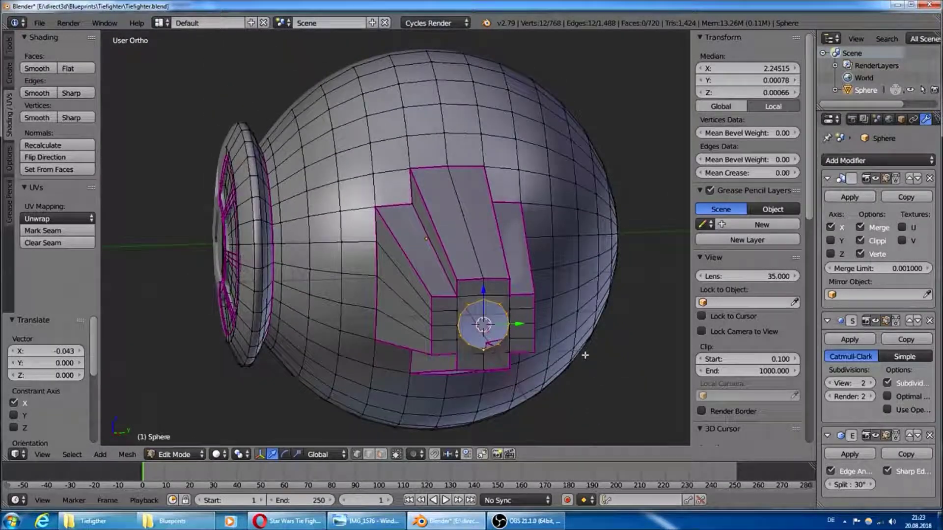
Step: In front view, extrude the rim loop about 0.057 along X into a short tube
key(KP_1)
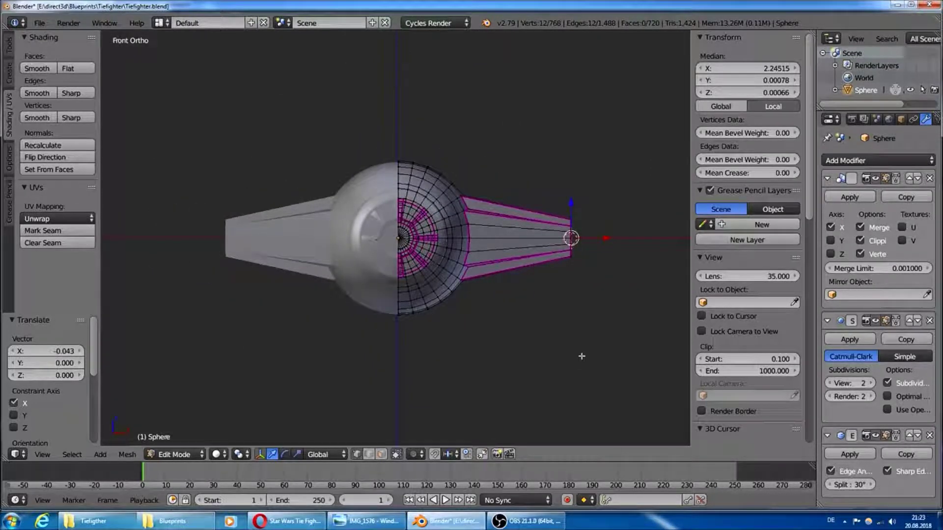
key(e)
key(x)
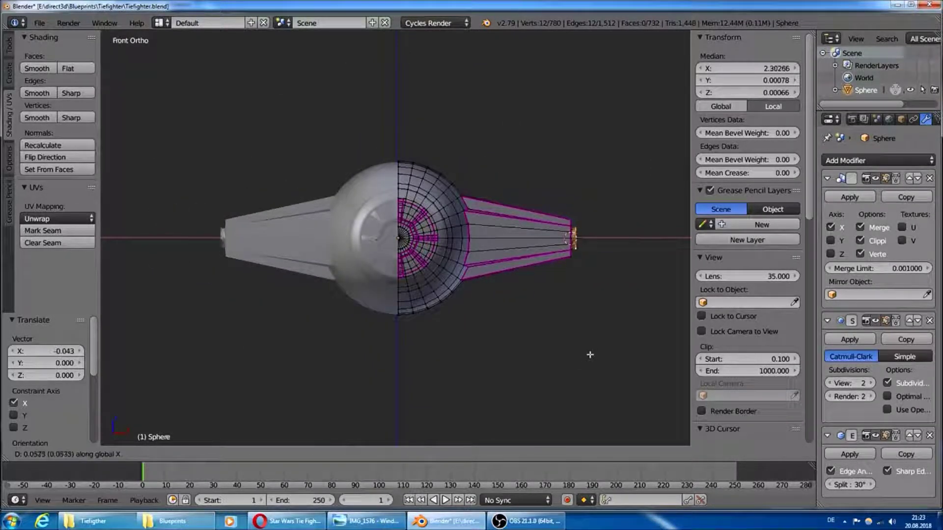
click(624, 350)
Step: Add two loop cuts around the tube and scale them along X
key(a)
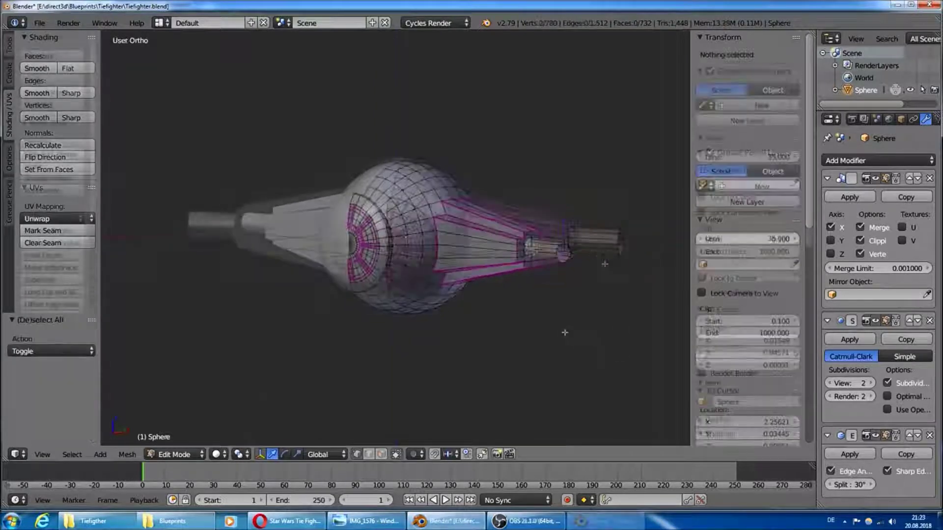
middle_drag(619, 385, 610, 275)
scroll(610, 267, up, 4)
ctrl+scroll(610, 267, down, 2)
ctrl+scroll(610, 266, down, 6)
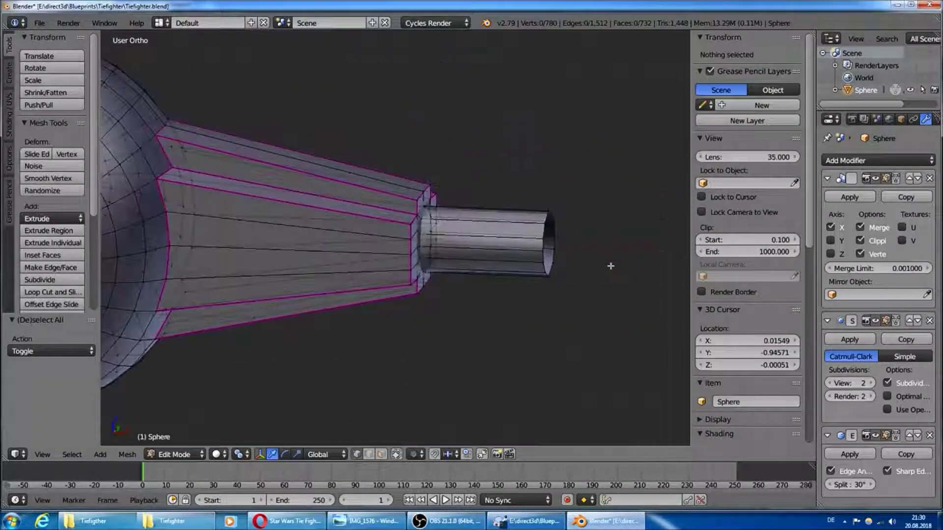
key(ctrl+r)
scroll(465, 253, up, 1)
click(466, 253)
right_click(467, 252)
key(s)
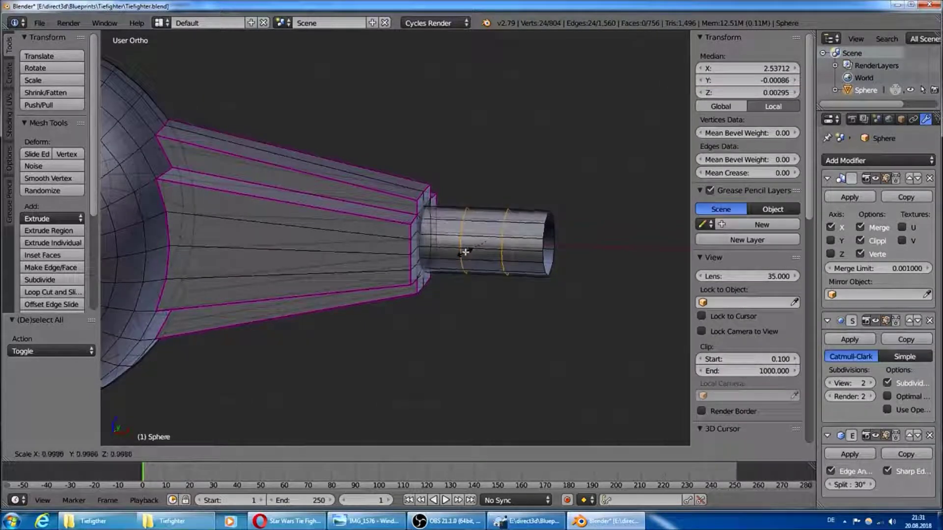
key(Escape)
key(s)
key(x)
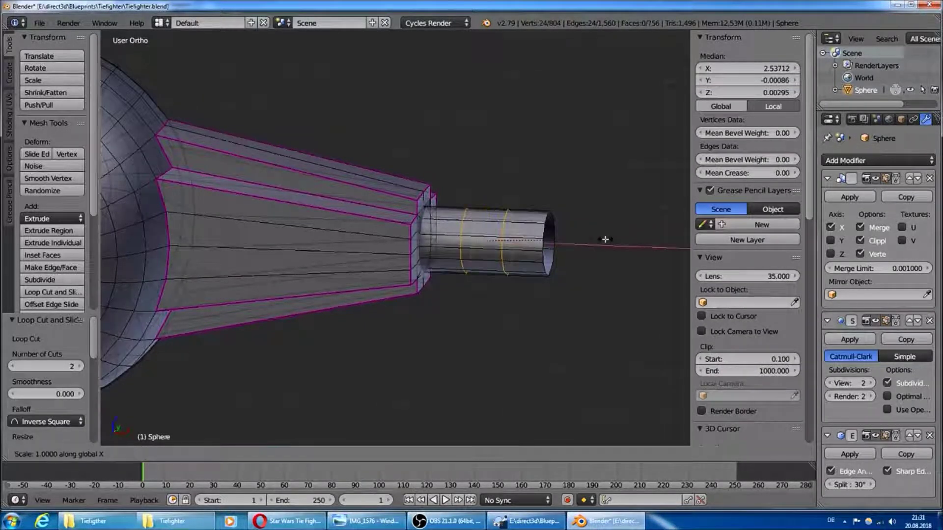
click(533, 243)
Step: Rescale the two rings along X to adjust their spacing
scroll(516, 301, up, 1)
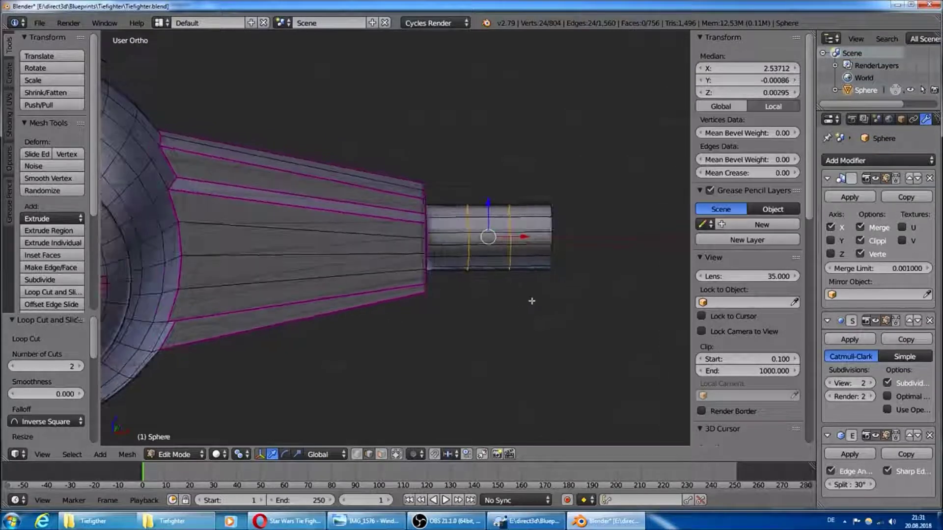
scroll(533, 298, up, 2)
key(s)
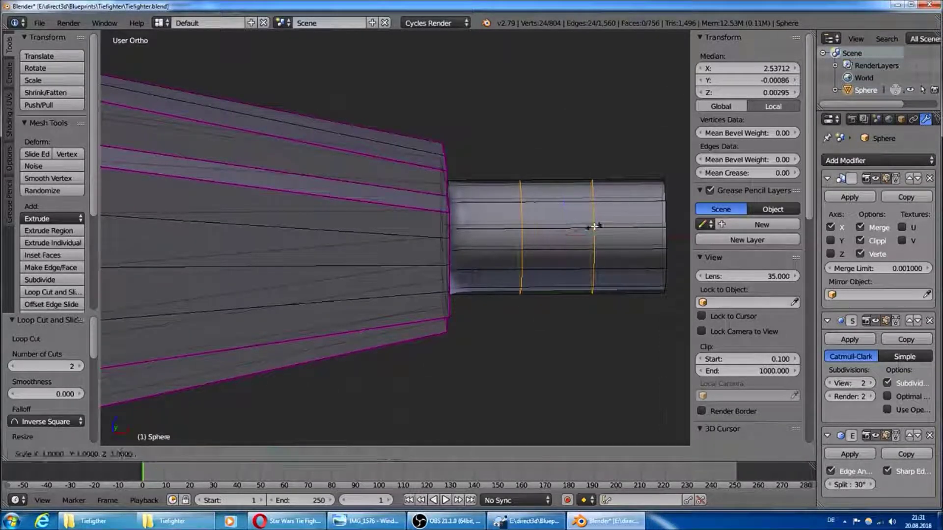
key(Escape)
key(s)
key(x)
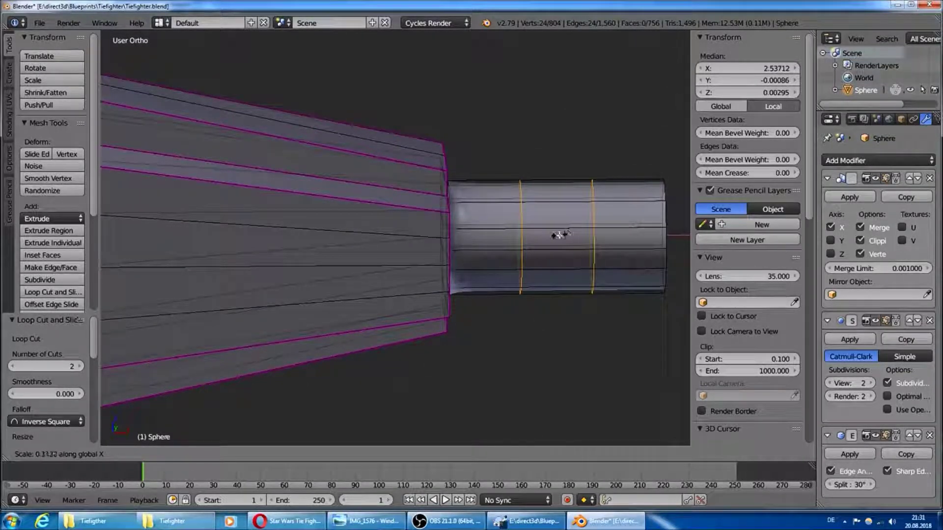
click(561, 234)
Step: Slide the right ring -0.162 along X beside the other and select the narrow face band
right_click(593, 215)
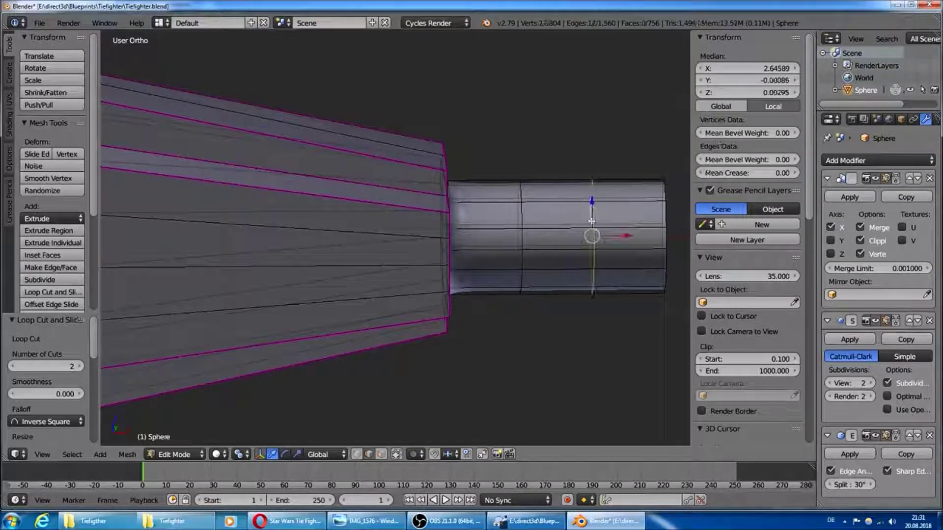
alt+right_click(593, 215)
key(g)
key(x)
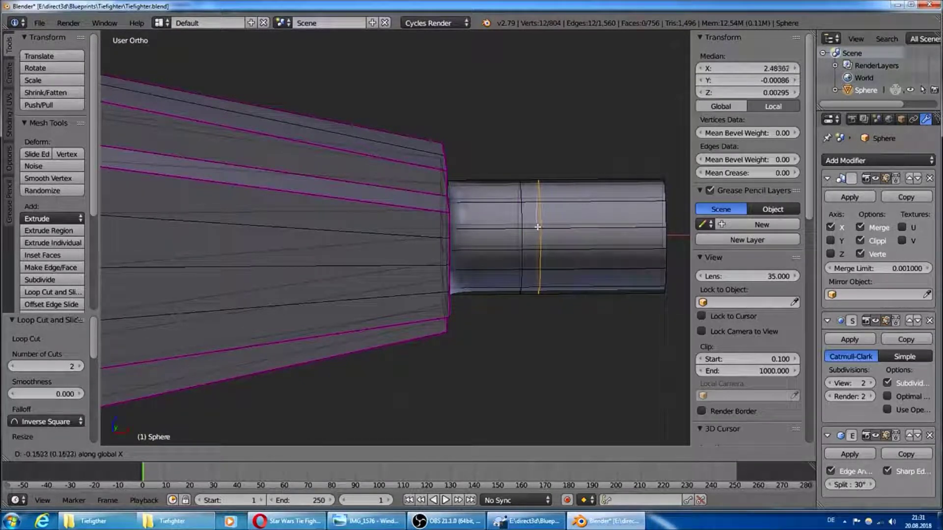
click(538, 227)
click(284, 454)
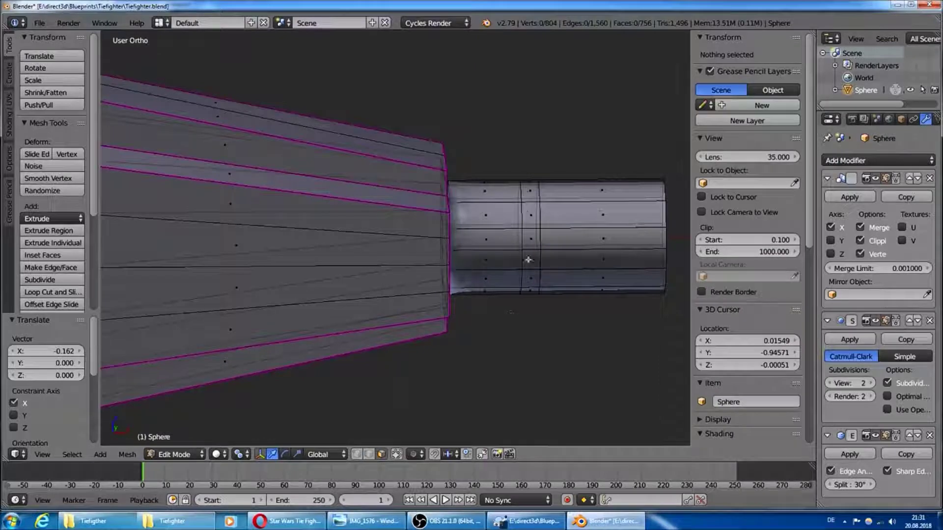
alt+right_click(544, 268)
middle_drag(544, 268, 499, 269)
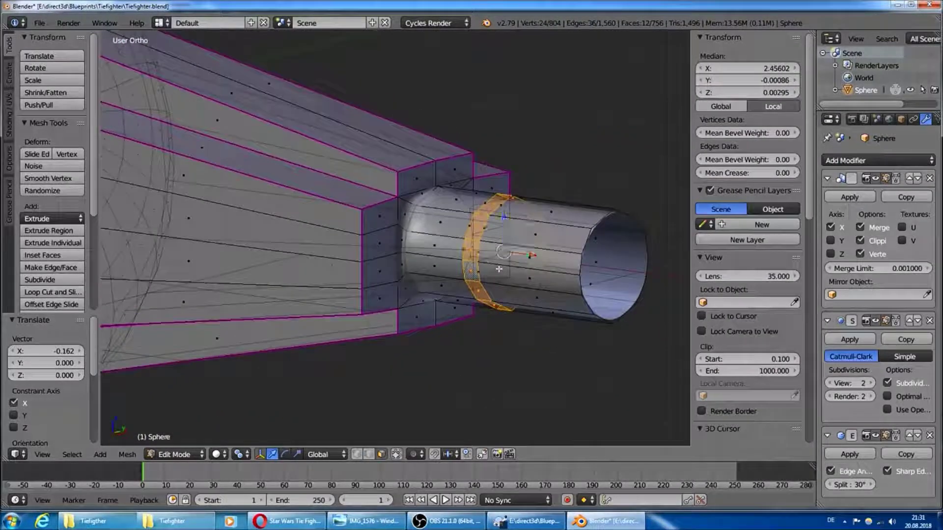
Step: Extrude the face band in place and scale it to 1.334 into a collar
key(e)
right_click(499, 257)
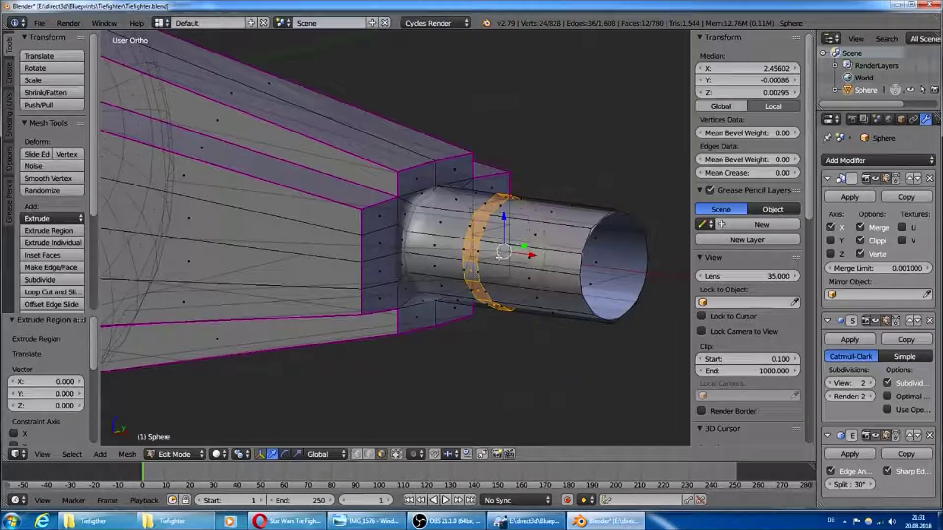
key(s)
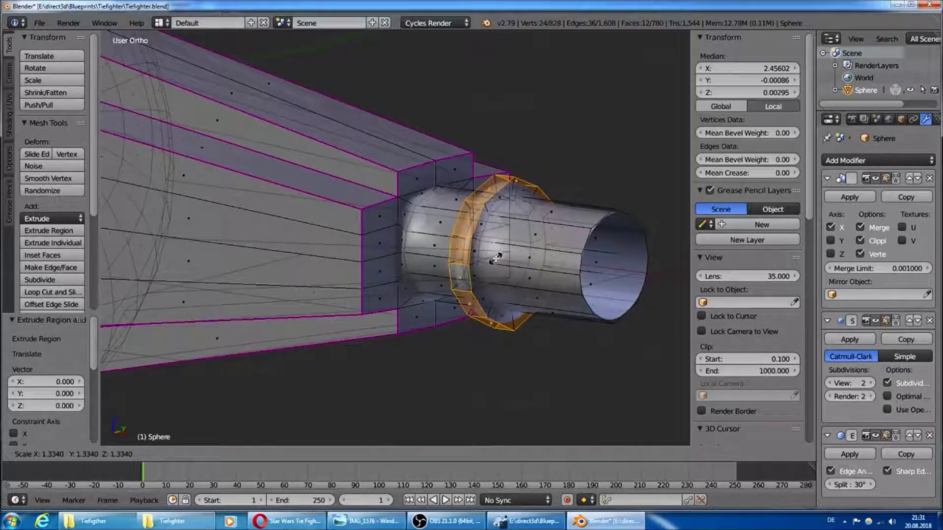
click(496, 258)
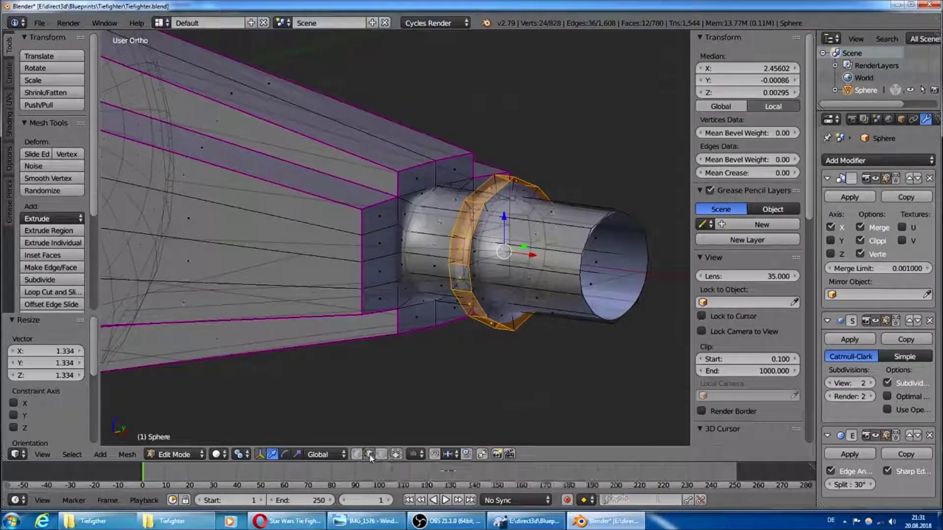
Step: Select the collar's edge loops, then clear the selection
key(a)
right_click(478, 223)
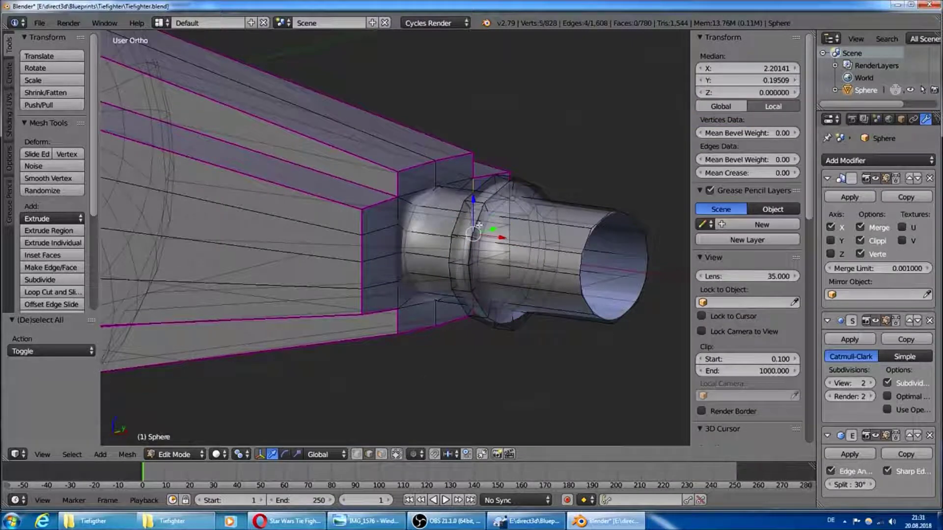
alt+right_click(483, 220)
alt+shift+right_click(497, 211)
alt+shift+right_click(458, 216)
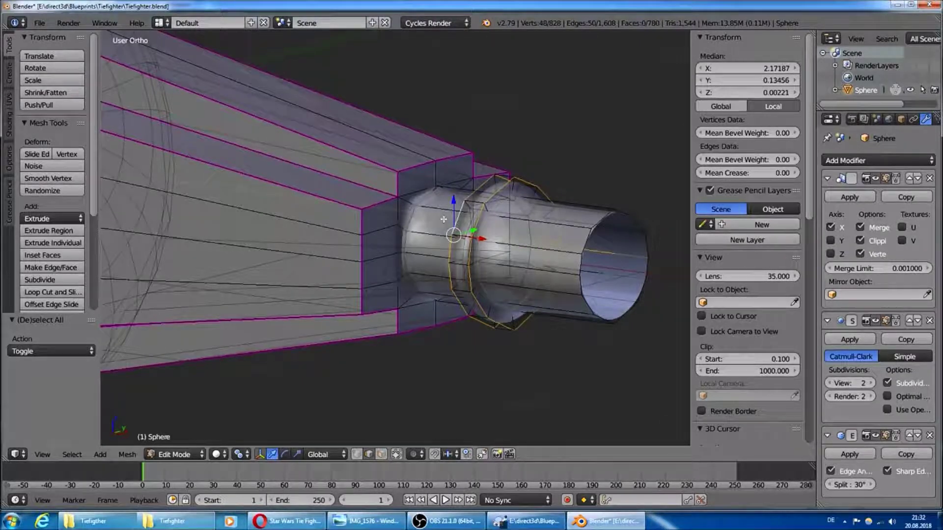
key(a)
scroll(572, 272, up, 2)
scroll(564, 261, up, 2)
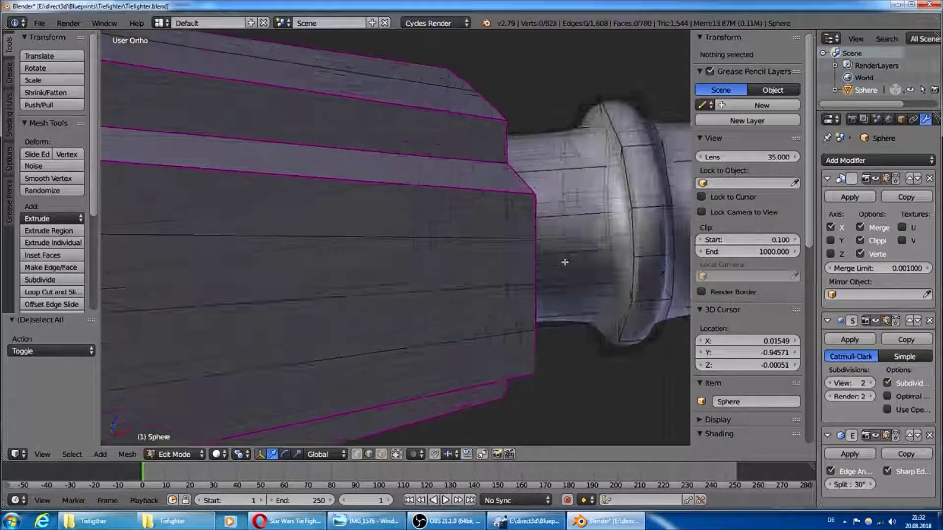
Step: Select three collar edge loops and set their Mean Crease to 1
alt+right_click(614, 316)
alt+shift+right_click(631, 176)
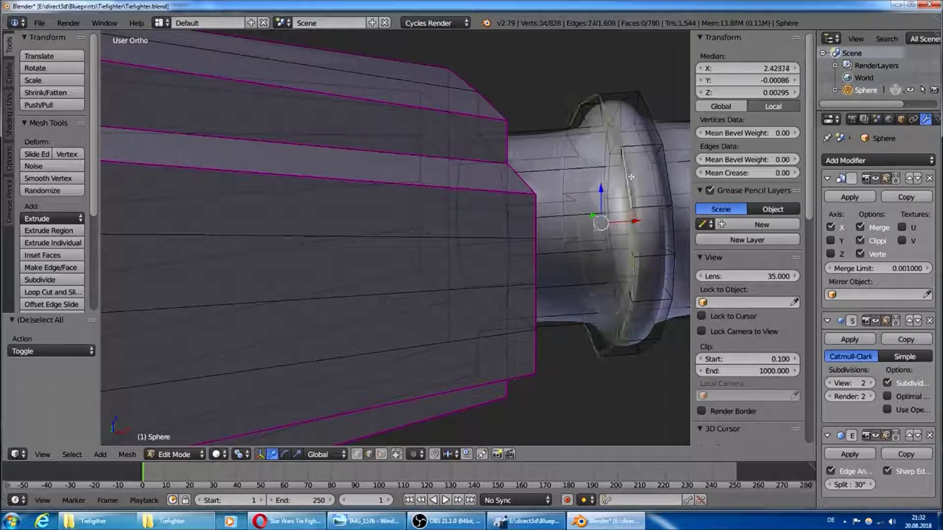
alt+shift+right_click(664, 176)
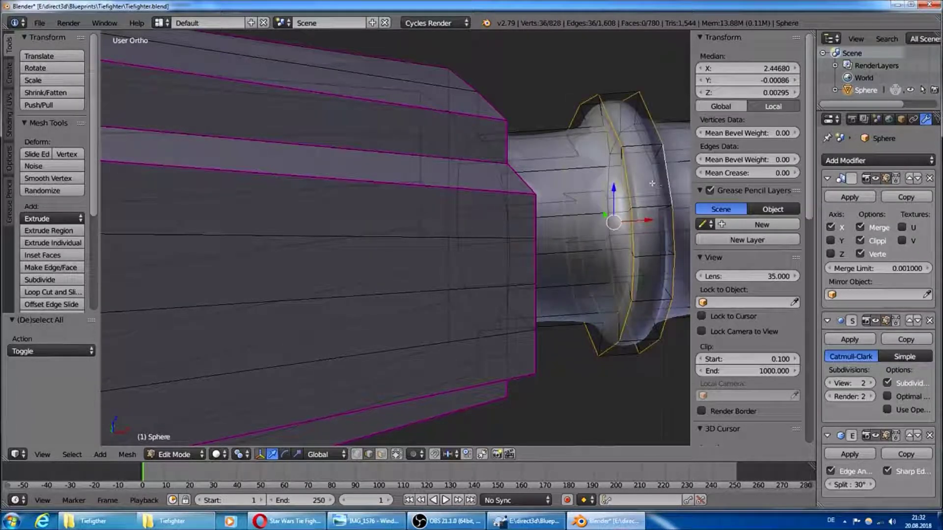
click(736, 173)
text(1)
key(Return)
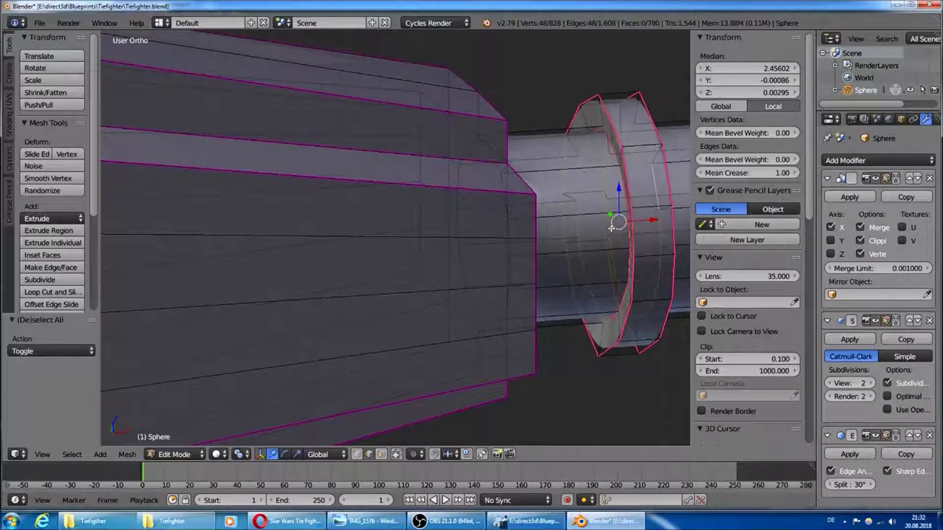
key(a)
mouse_move(491, 221)
middle_down()
mouse_move(527, 220)
mouse_move(463, 206)
mouse_move(543, 225)
mouse_move(595, 216)
middle_up()
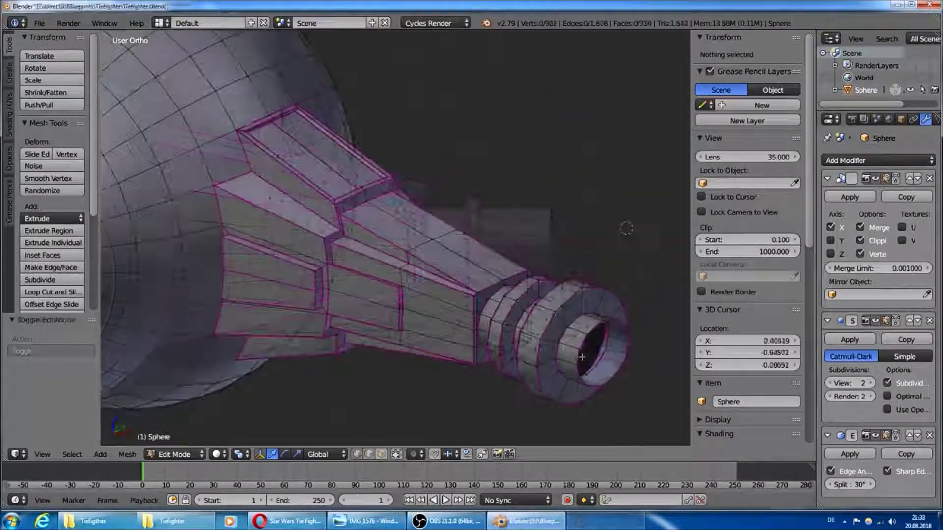
Step: Extrude the barrel's end loop and scale it 2.383, flat off X, into a flange
middle_drag(644, 356, 565, 337)
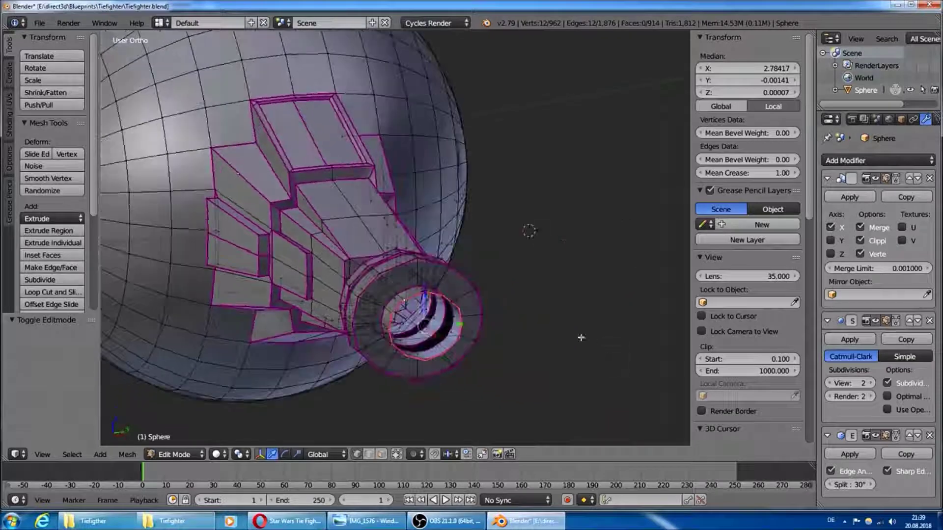
key(e)
right_click(565, 337)
key(s)
right_click(581, 329)
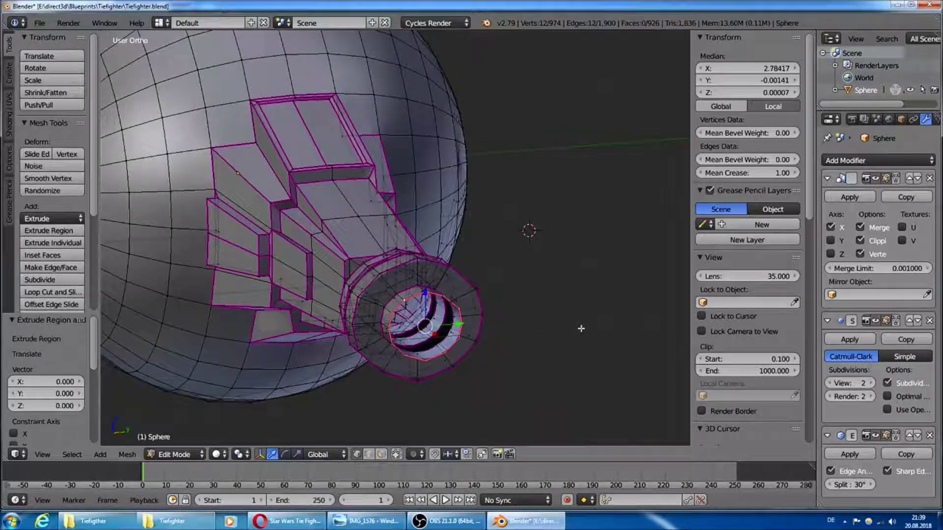
key(s)
key(shift+x)
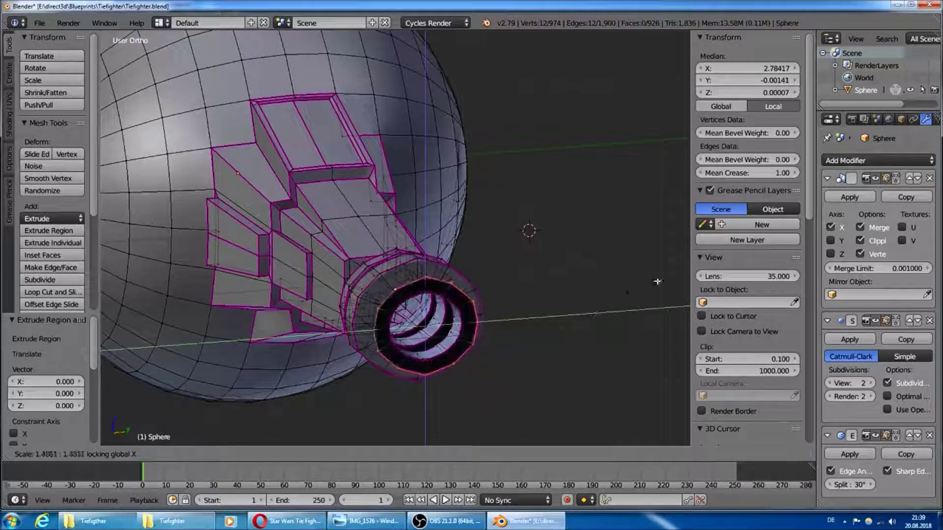
click(196, 242)
mouse_move(196, 242)
middle_down()
mouse_move(366, 287)
mouse_move(289, 283)
middle_up()
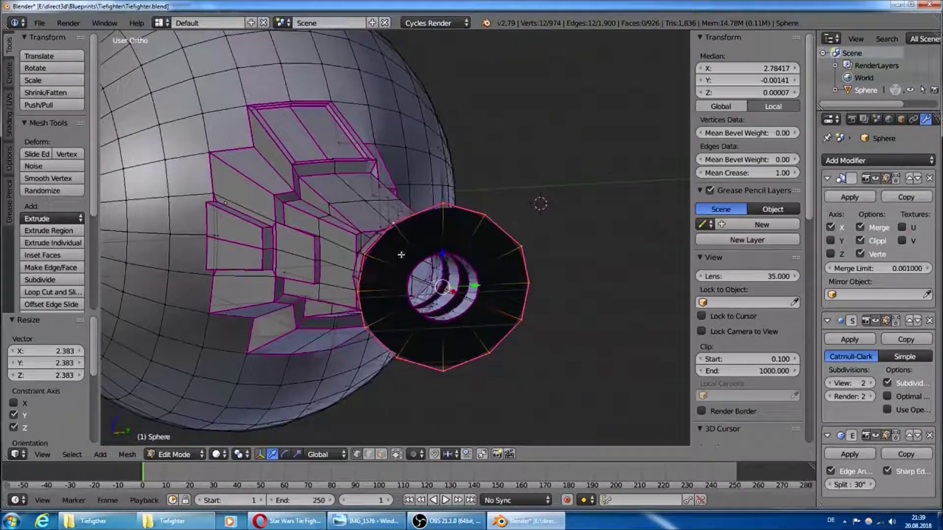
Step: Select edges on the flange, then clear the selection
right_click(412, 244)
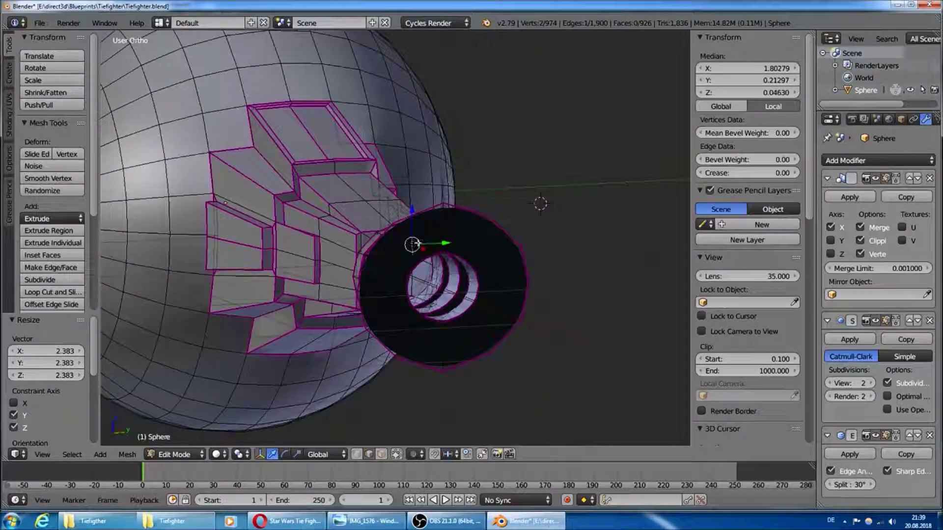
middle_drag(472, 256, 499, 333)
shift+right_click(474, 309)
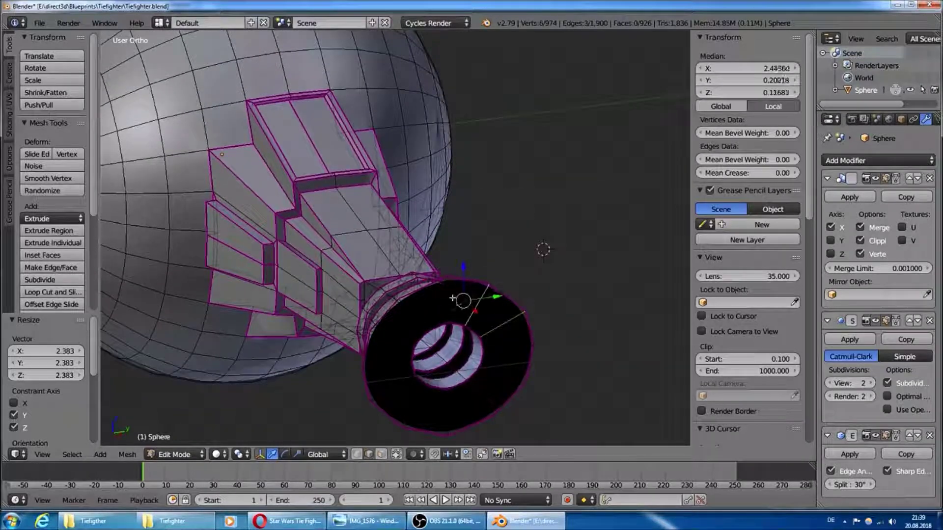
middle_drag(452, 298, 474, 347)
key(a)
mouse_move(358, 347)
middle_down()
mouse_move(338, 318)
mouse_move(256, 275)
middle_up()
Step: Enable limit selection to visible and select the flange's radial rim edges
right_click(152, 212)
shift+right_click(134, 283)
shift+right_click(156, 311)
click(360, 457)
shift+right_click(196, 328)
shift+right_click(224, 305)
shift+right_click(248, 280)
shift+right_click(251, 256)
shift+right_click(220, 200)
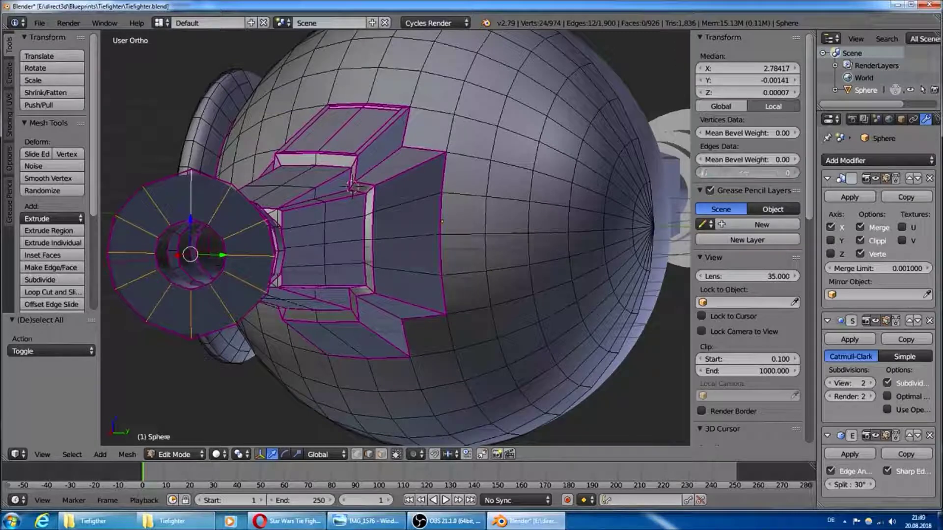
key(a)
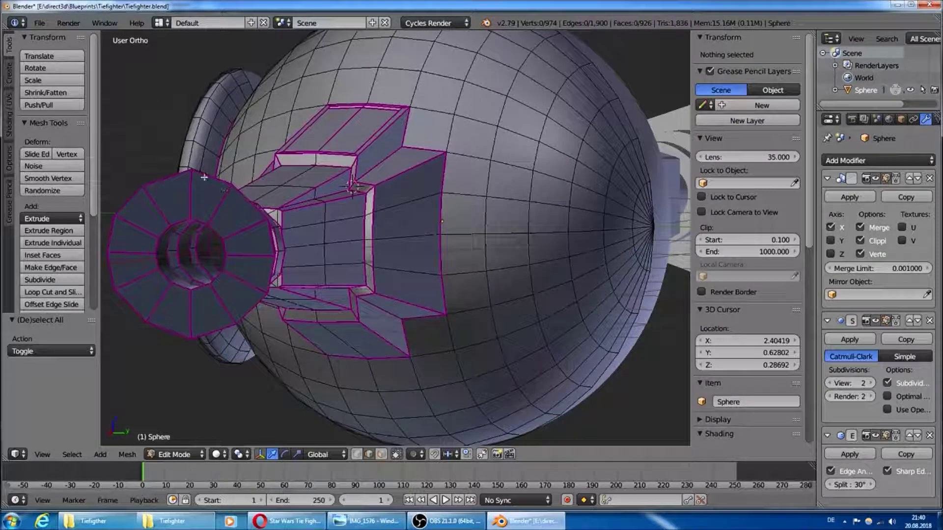
Step: Extrude the flange's outer edge loop along X by 0.121 into a short rim
alt+right_click(168, 179)
key(e)
key(x)
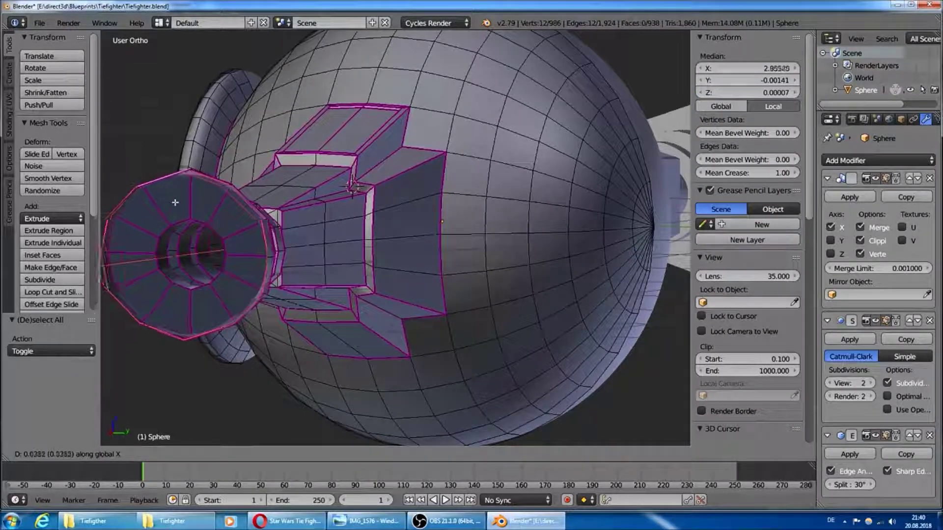
click(172, 203)
middle_drag(171, 204, 402, 317)
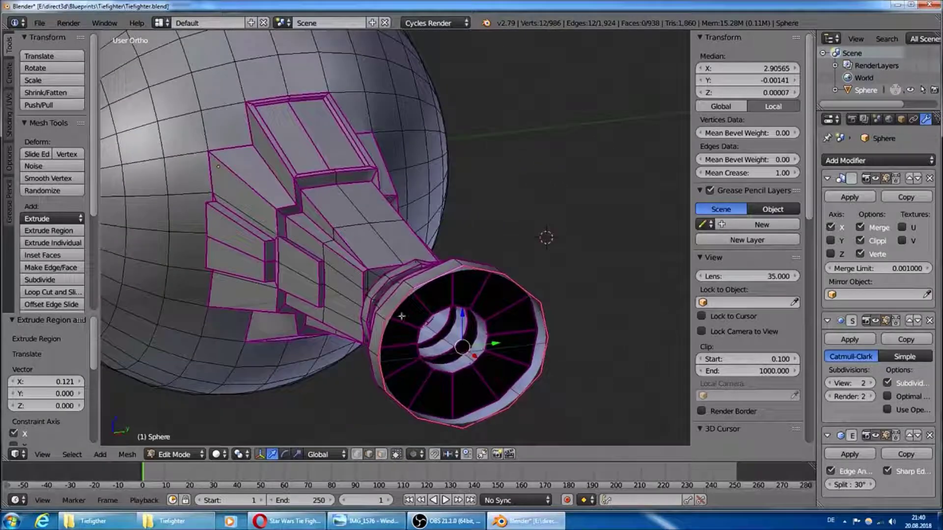
middle_drag(402, 391, 414, 348)
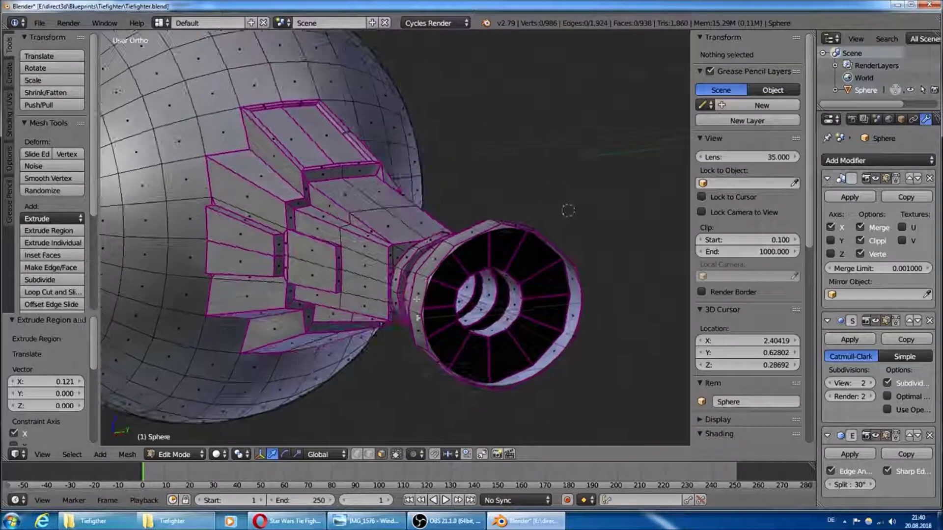
Step: Select three rim faces around the ring and shrink them slightly
right_click(415, 320)
middle_drag(567, 310, 221, 280)
shift+right_click(150, 278)
shift+right_click(309, 306)
middle_drag(309, 306, 491, 231)
key(s)
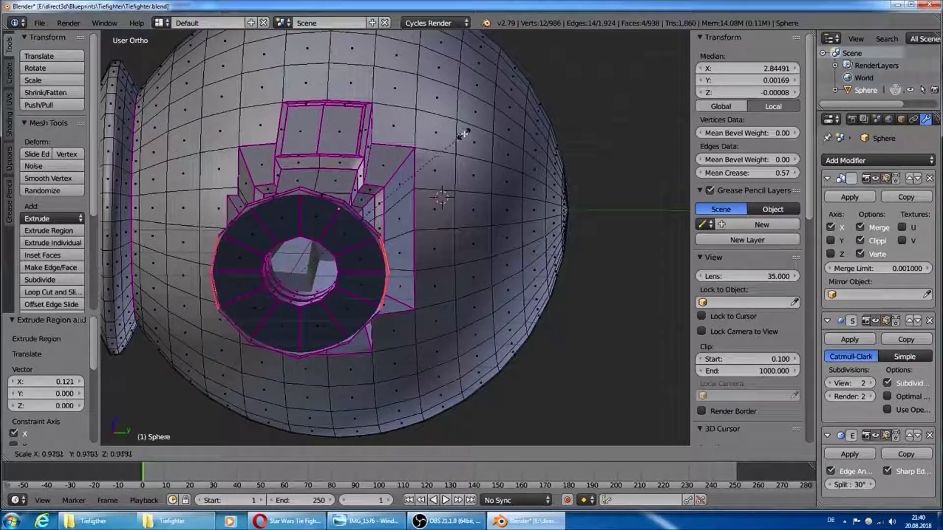
click(459, 132)
Step: Select six faces around the rim and inset them by 0.0276
mouse_move(459, 131)
middle_down()
mouse_move(303, 290)
mouse_move(319, 306)
mouse_move(362, 291)
mouse_move(397, 206)
mouse_move(392, 186)
mouse_move(339, 181)
middle_up()
right_click(303, 295)
shift+right_click(303, 314)
shift+right_click(337, 301)
shift+right_click(365, 271)
shift+right_click(354, 170)
shift+right_click(393, 174)
key(i)
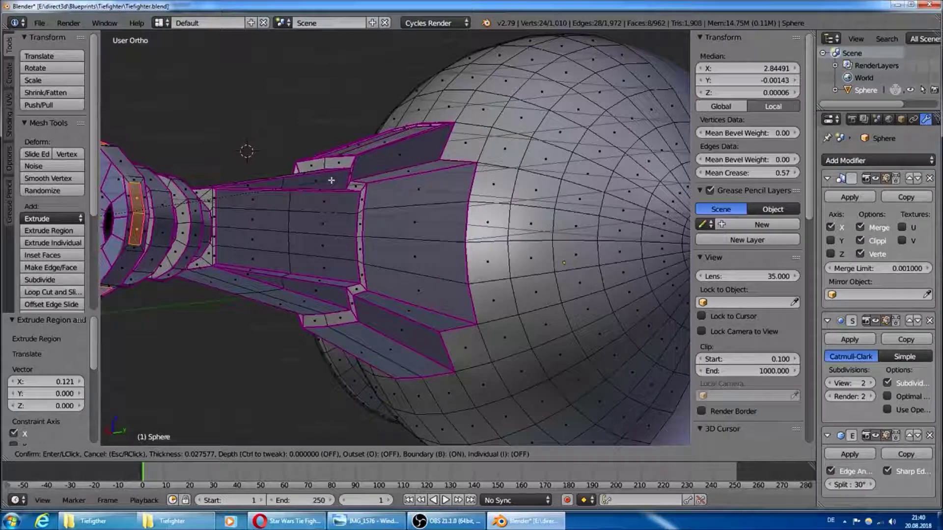
click(332, 181)
Step: In the Right view, extrude the inset rim faces in place and scale them outward
middle_drag(331, 180, 327, 252)
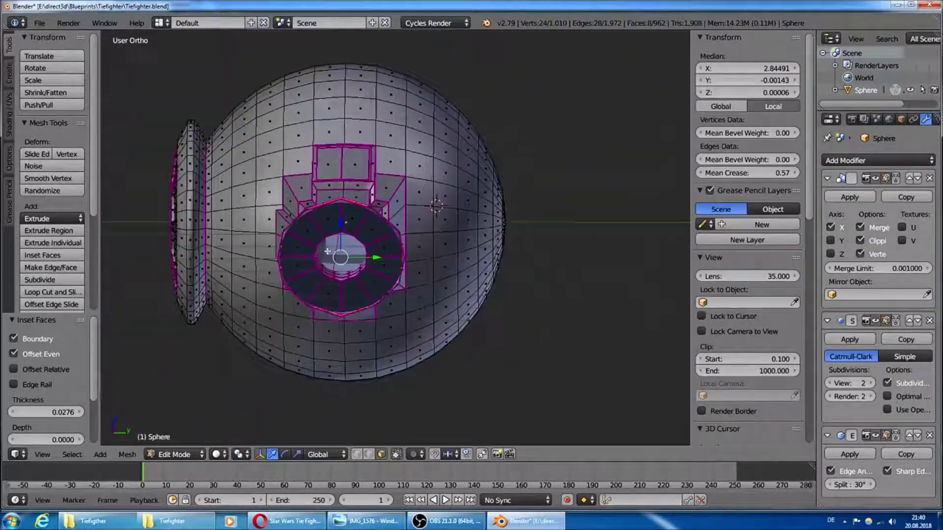
scroll(327, 251, up, 3)
middle_drag(327, 251, 470, 329)
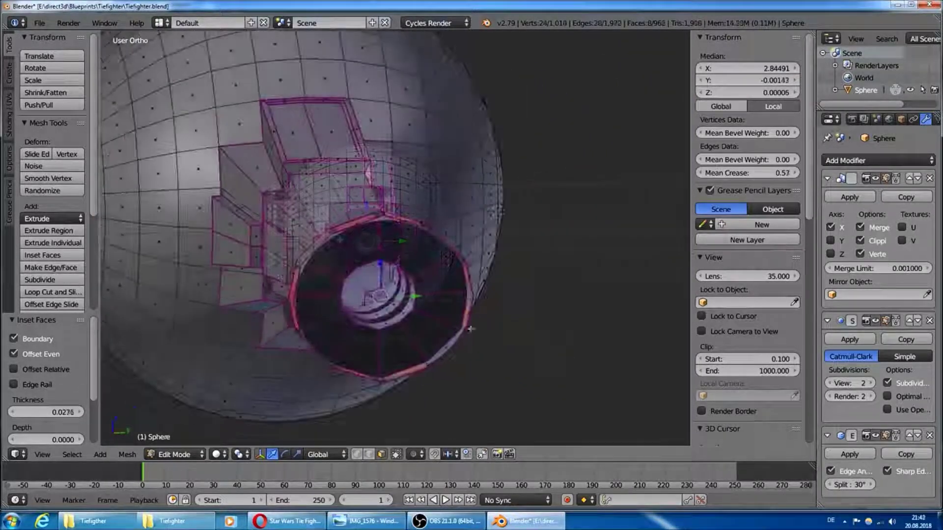
key(KP_3)
scroll(458, 326, down, 3)
scroll(455, 319, down, 2)
key(e)
right_click(447, 262)
key(s)
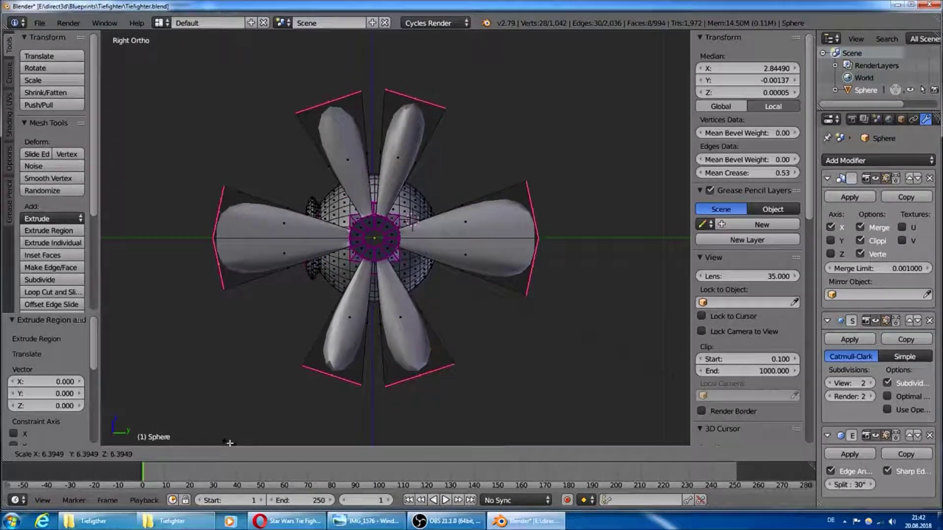
Step: Finish pushing the faces out to 7.142 and set the pivot to Individual Origins
click(238, 456)
click(239, 454)
click(251, 426)
middle_drag(403, 231, 432, 230)
Step: Thin the six extruded arms to 0.221 and grow the selection along them
key(s)
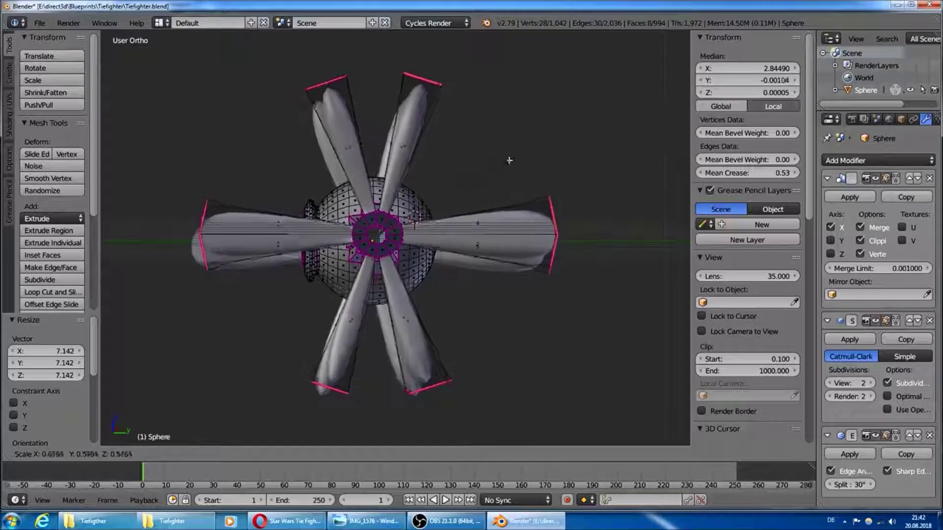
click(438, 209)
middle_drag(439, 210, 460, 189)
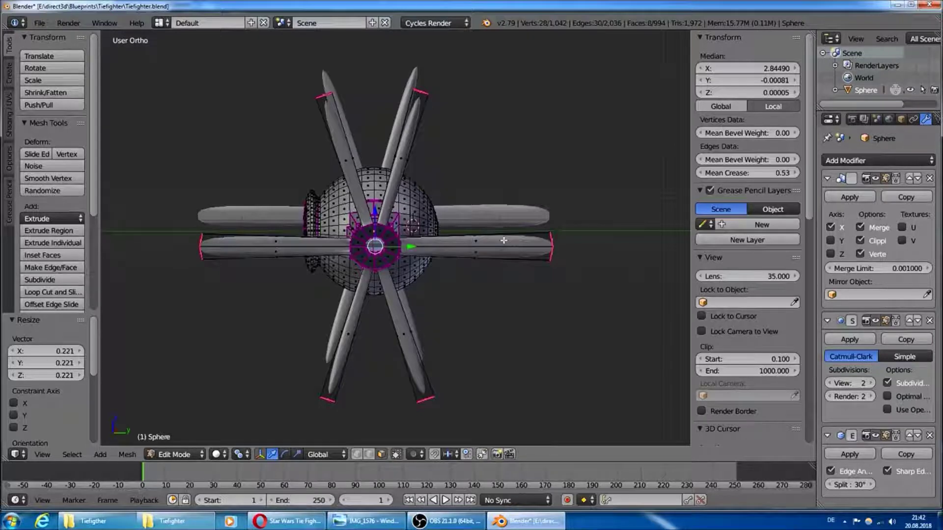
key(ctrl+KP_Add)
click(747, 173)
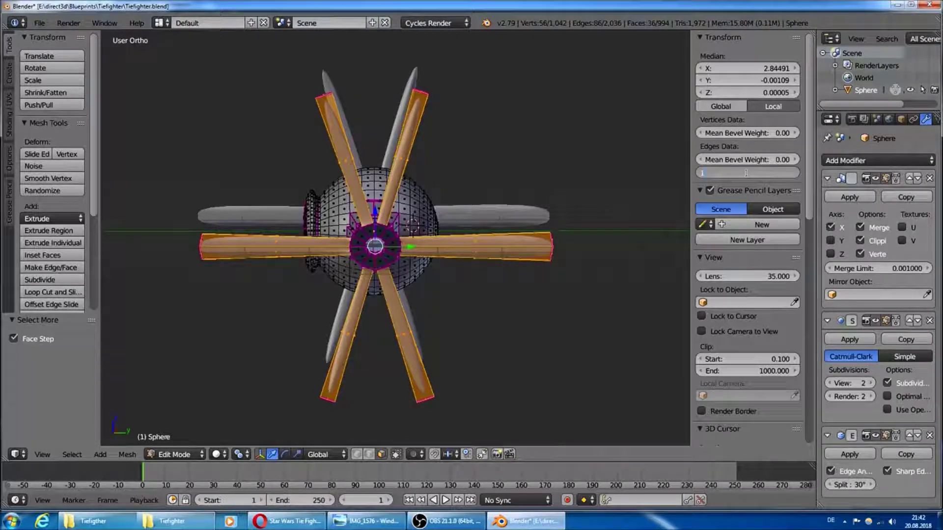
Step: Apply a full crease of 1 to the six arms
text(1)
key(Return)
mouse_move(625, 203)
middle_down()
mouse_move(598, 198)
mouse_move(520, 243)
mouse_move(537, 264)
mouse_move(498, 267)
mouse_move(343, 236)
middle_up()
scroll(577, 198, up, 3)
Step: Flatten one arm-end face to zero thickness, then select two more strut end faces
right_click(515, 244)
key(s)
key(0)
key(Return)
right_click(250, 220)
shift+right_click(263, 237)
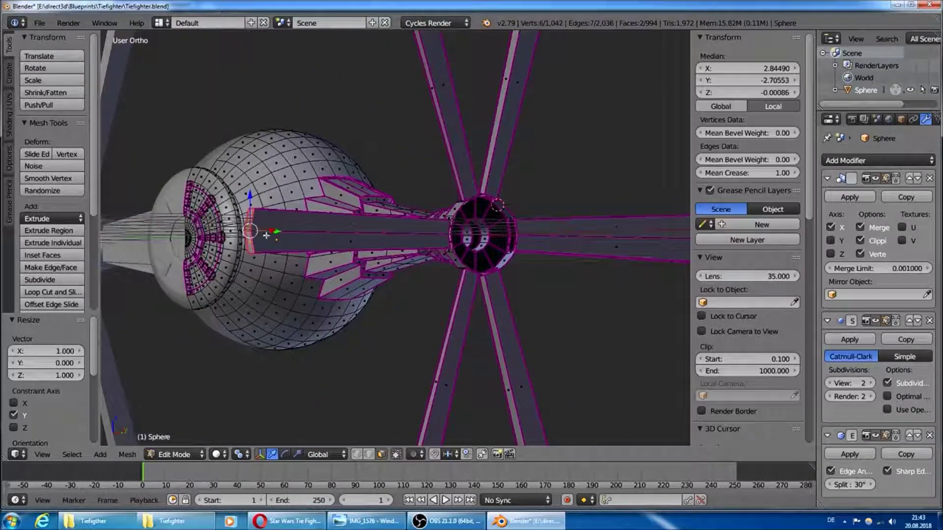
middle_drag(266, 235, 231, 161)
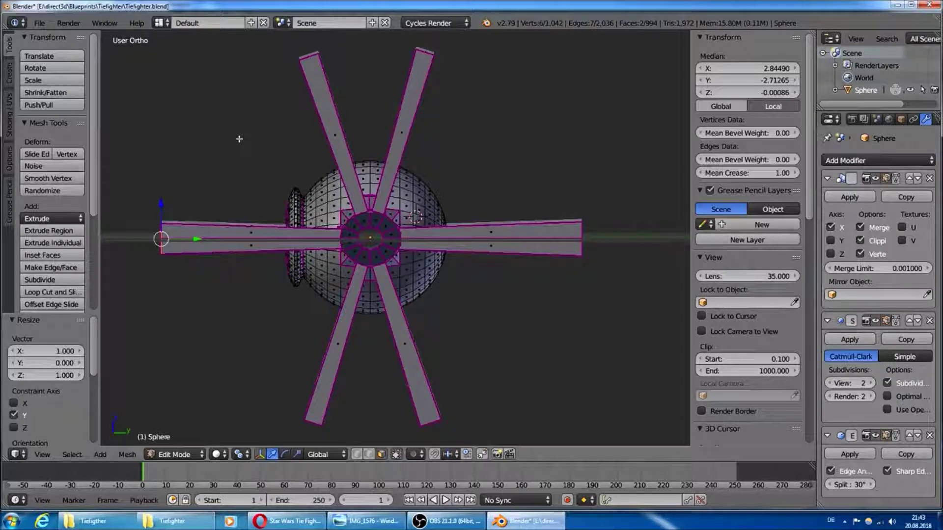
Step: Flatten the strut tips to one level along Z and join the two bottom tips with an edge
key(s)
key(z)
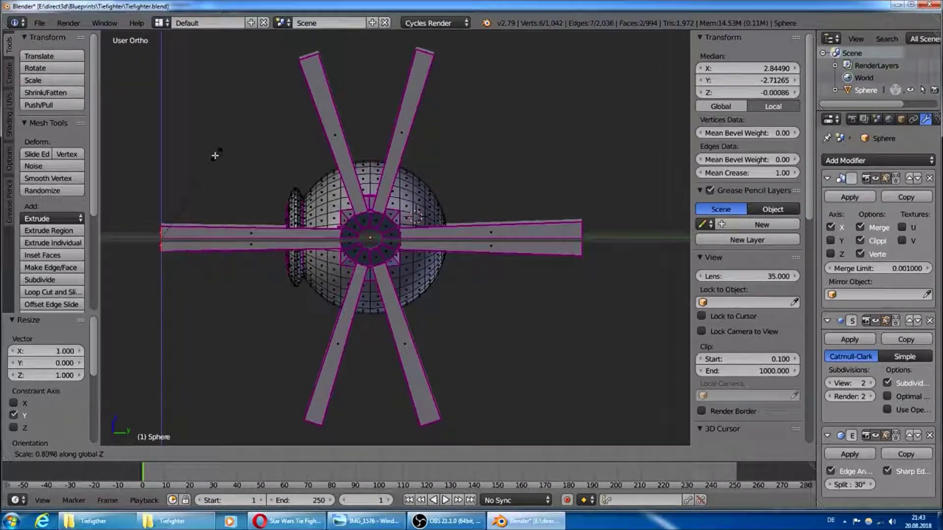
click(204, 161)
mouse_move(204, 161)
middle_down()
mouse_move(456, 288)
mouse_move(559, 259)
middle_up()
key(s)
key(z)
key(0)
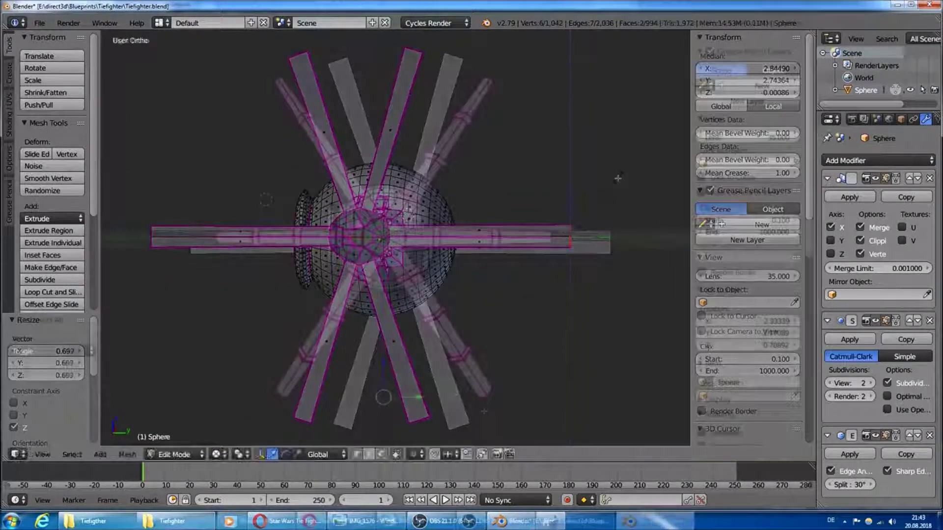
key(f)
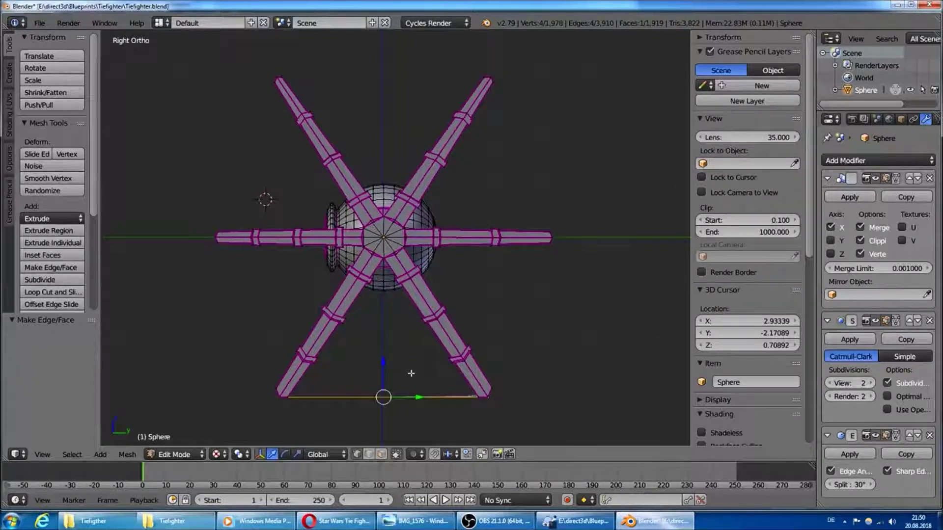
key(e)
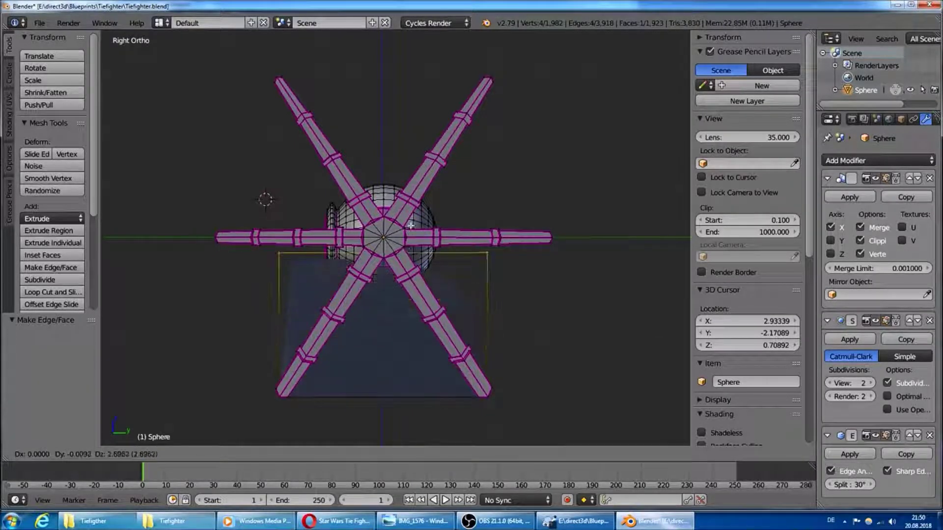
Step: Extrude the bottom edge straight up along Z and widen it along Y to 1.611
key(z)
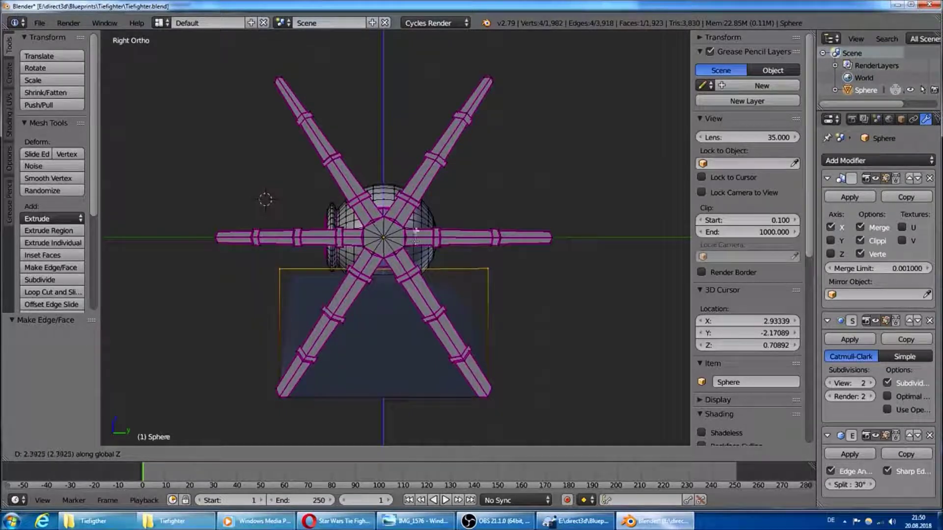
click(418, 214)
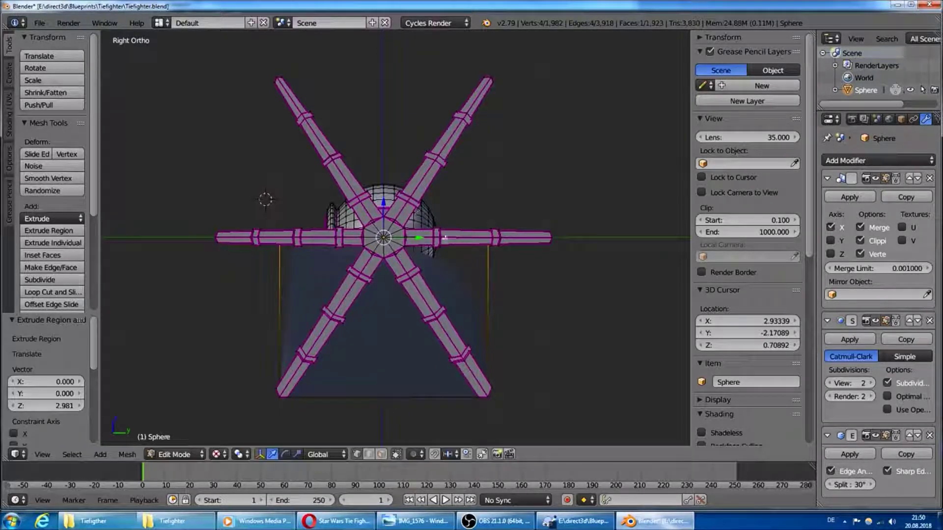
key(s)
key(y)
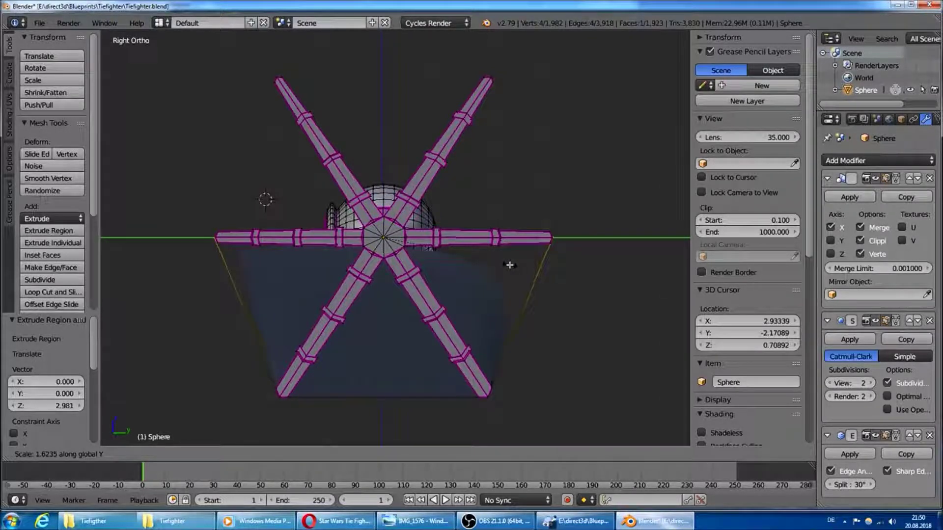
click(510, 265)
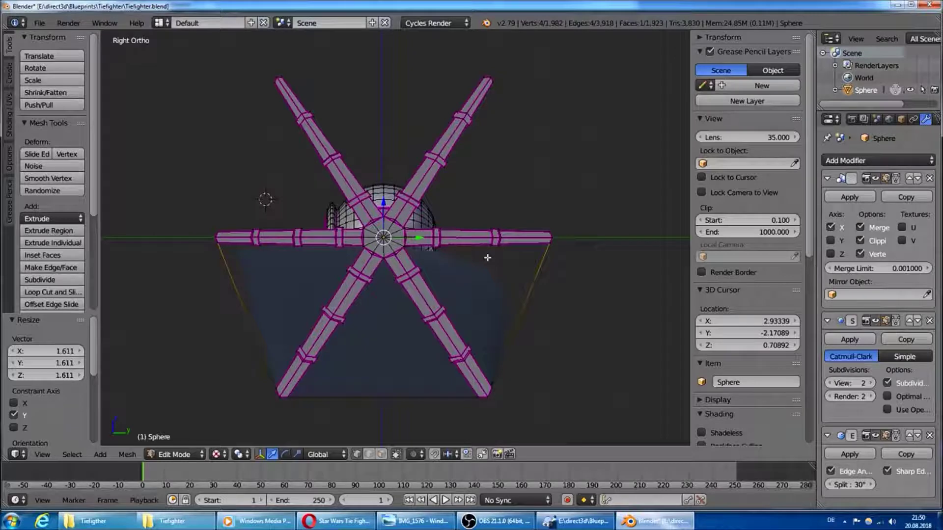
Step: Extrude the edge up again and narrow it along Y to 0.635 onto the top strut tips
key(e)
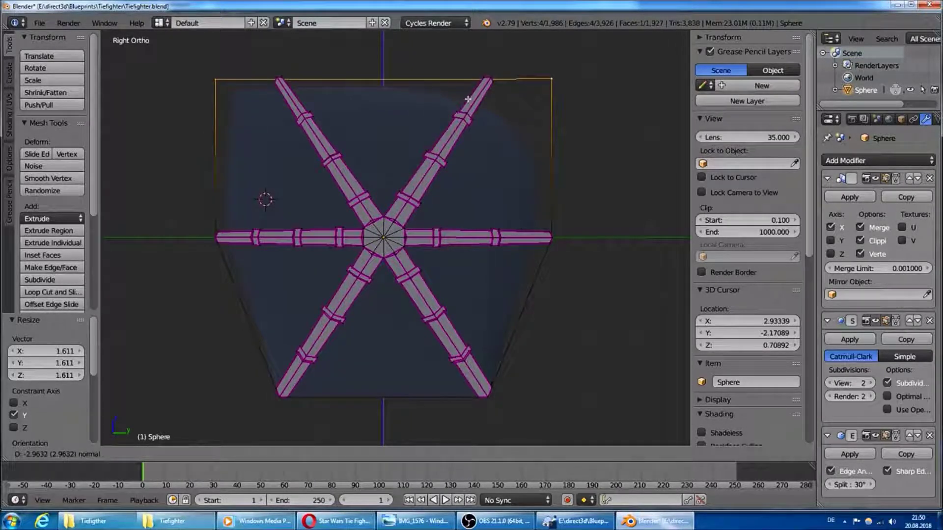
click(490, 98)
key(s)
key(y)
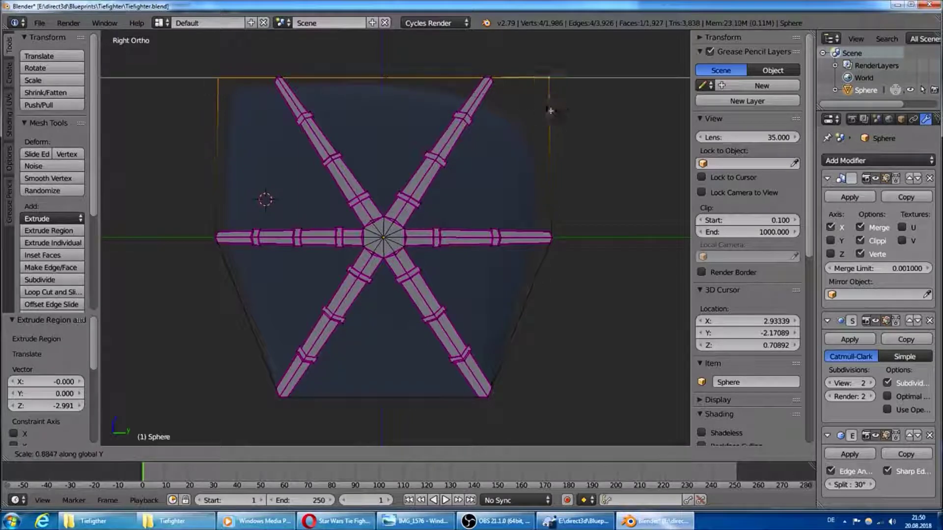
click(490, 123)
click(700, 38)
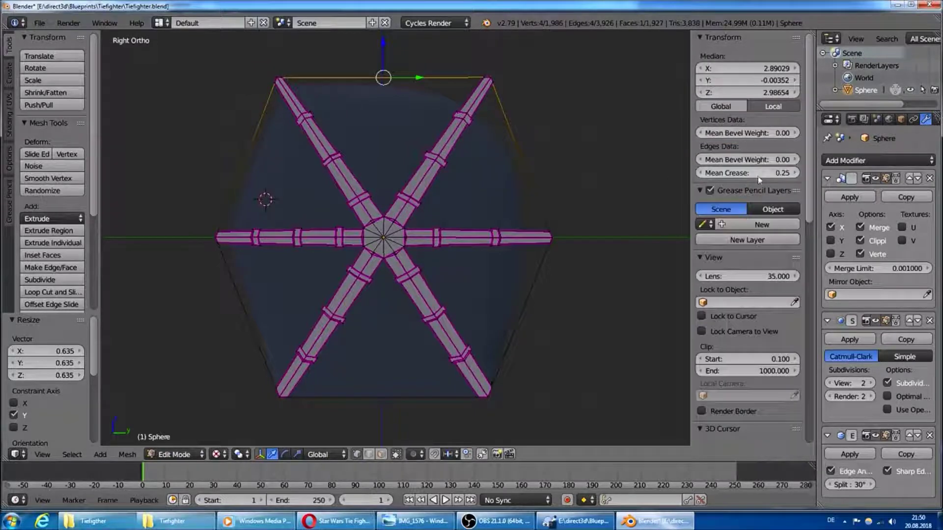
Step: Apply crease 1 to the currently selected edges, then clear the selection
key(Return)
middle_drag(581, 240, 561, 246)
middle_drag(497, 226, 479, 227)
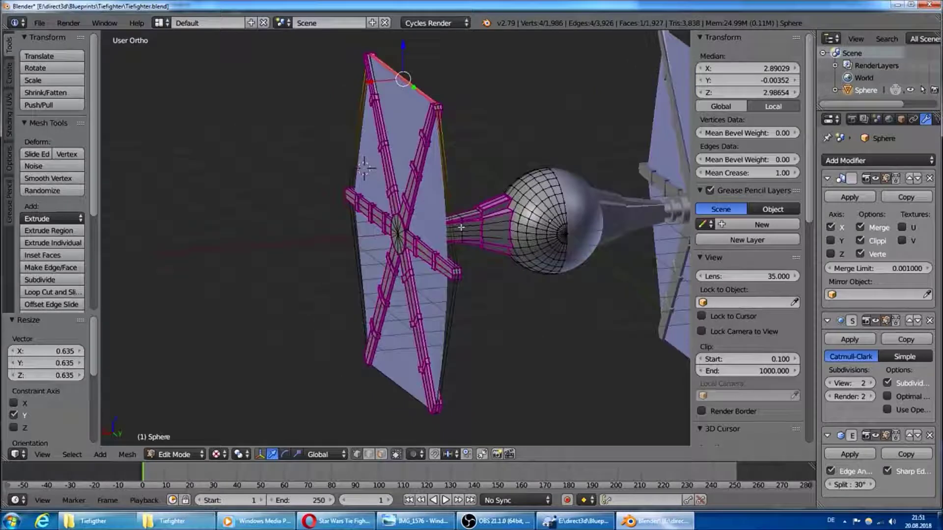
right_click(451, 226)
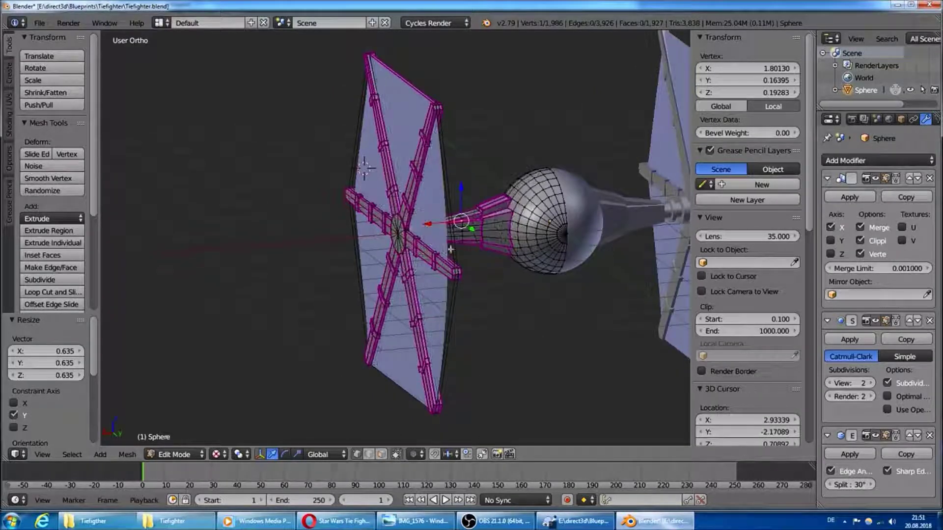
key(a)
Step: Select the wing's outer outline vertices and crease them fully at 1.0
right_click(437, 405)
shift+right_click(437, 105)
shift+right_click(452, 221)
shift+right_click(447, 265)
middle_drag(447, 265, 540, 246)
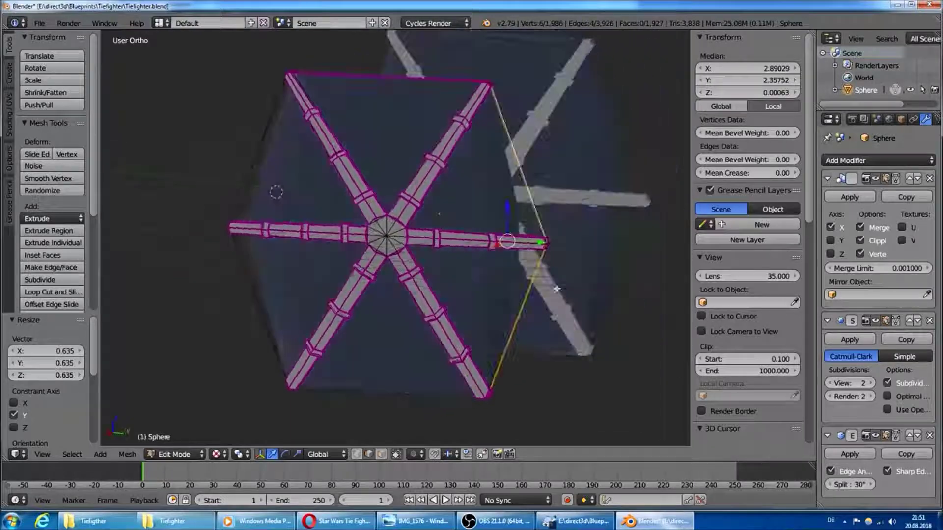
key(Return)
Step: Add the lower-left wing edges and crease the whole outline at 1.0, then deselect
mouse_move(536, 248)
middle_down()
mouse_move(578, 244)
mouse_move(521, 261)
mouse_move(275, 236)
middle_up()
shift+right_click(248, 292)
shift+right_click(248, 291)
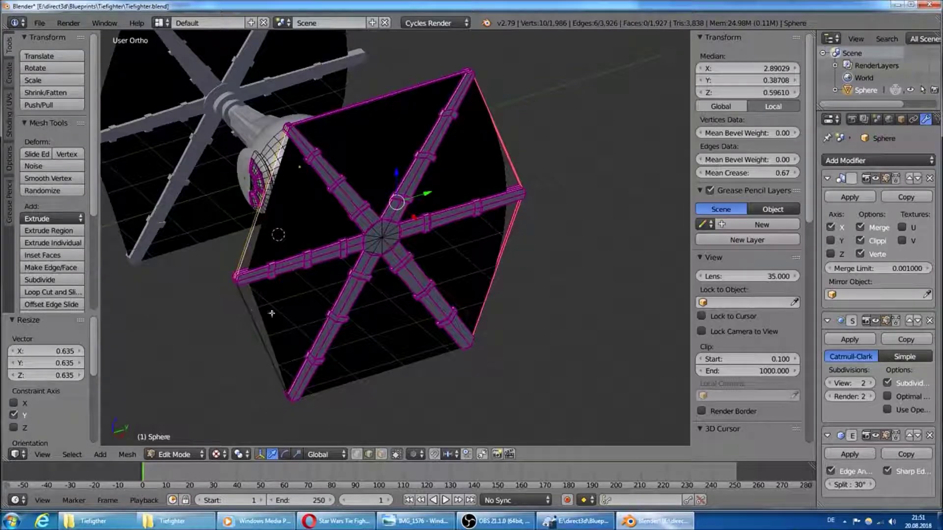
middle_drag(265, 314, 315, 326)
shift+right_click(316, 326)
key(Return)
middle_drag(491, 221, 463, 195)
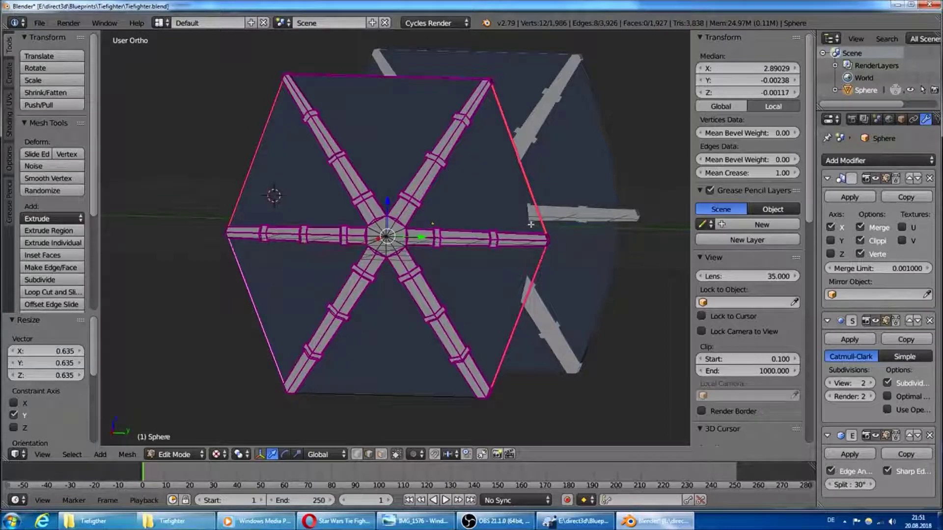
key(a)
Step: Select strut and wing side edges, grow the selection twice, then deselect everything
middle_drag(564, 223, 582, 222)
scroll(583, 222, up, 3)
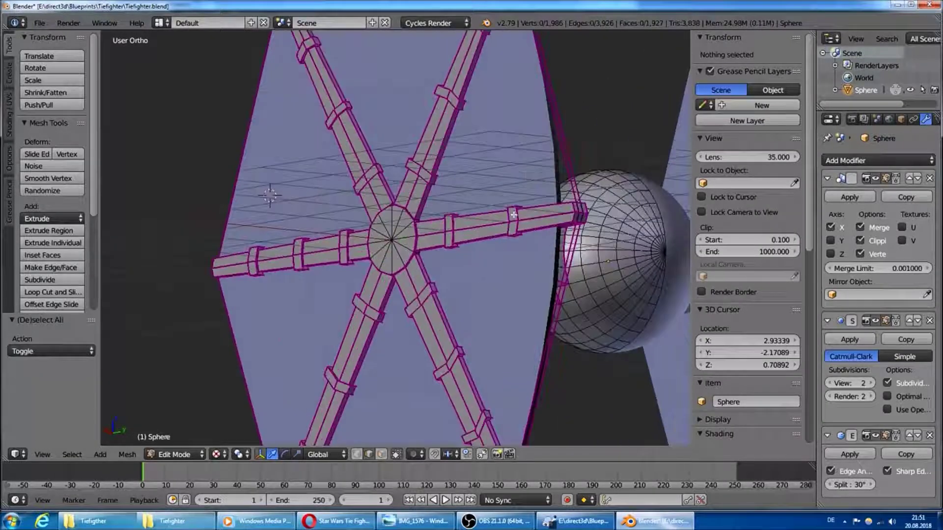
scroll(583, 221, up, 2)
right_click(609, 192)
shift+right_click(596, 211)
mouse_move(596, 211)
middle_down()
mouse_move(362, 161)
mouse_move(392, 173)
middle_up()
right_click(392, 173)
key(ctrl+KP_Add)
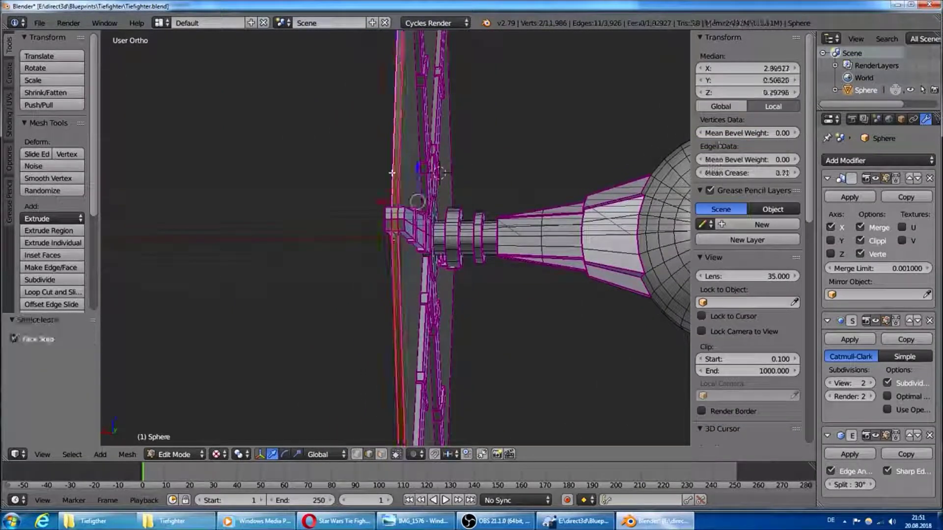
key(ctrl+KP_Add)
middle_drag(391, 173, 270, 144)
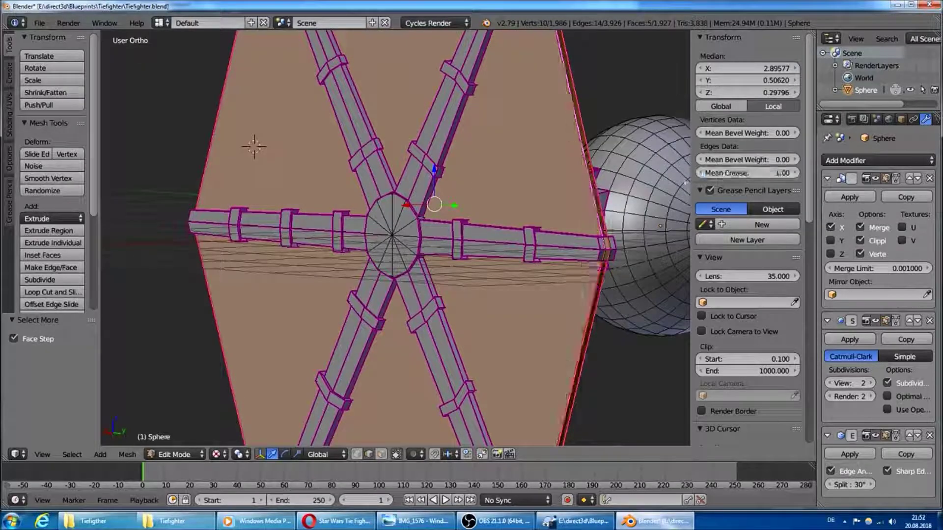
key(a)
key(KP_3)
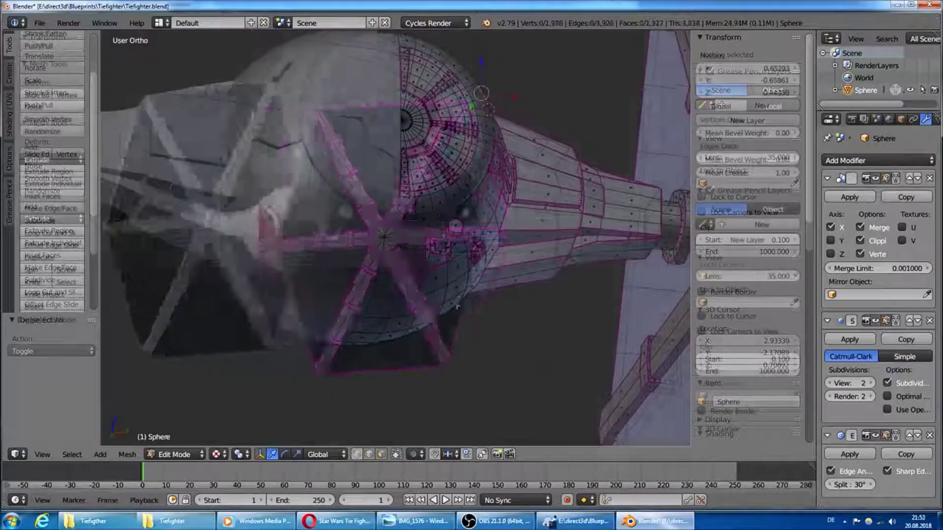
Step: With selection limited to visible, circle-select a round patch of faces on the sphere front
middle_drag(474, 204, 221, 339)
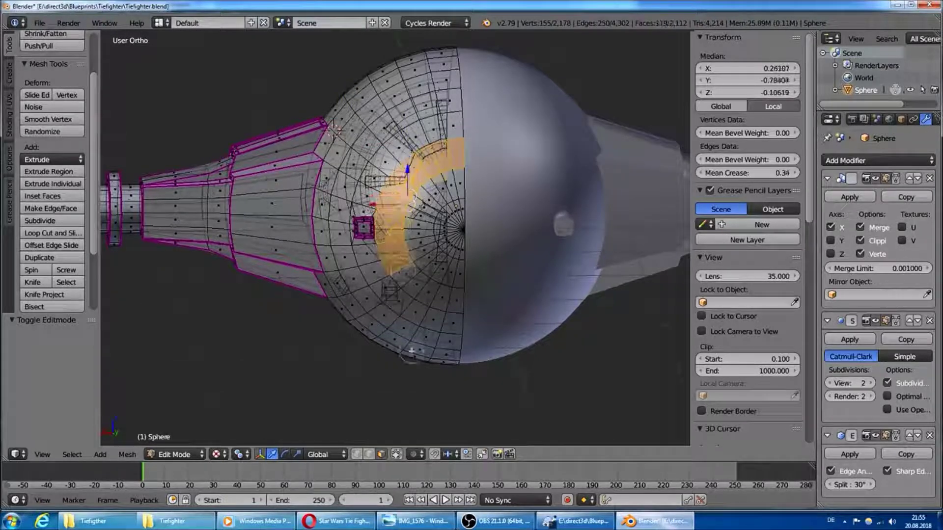
key(a)
click(399, 455)
key(c)
drag(453, 178, 444, 280)
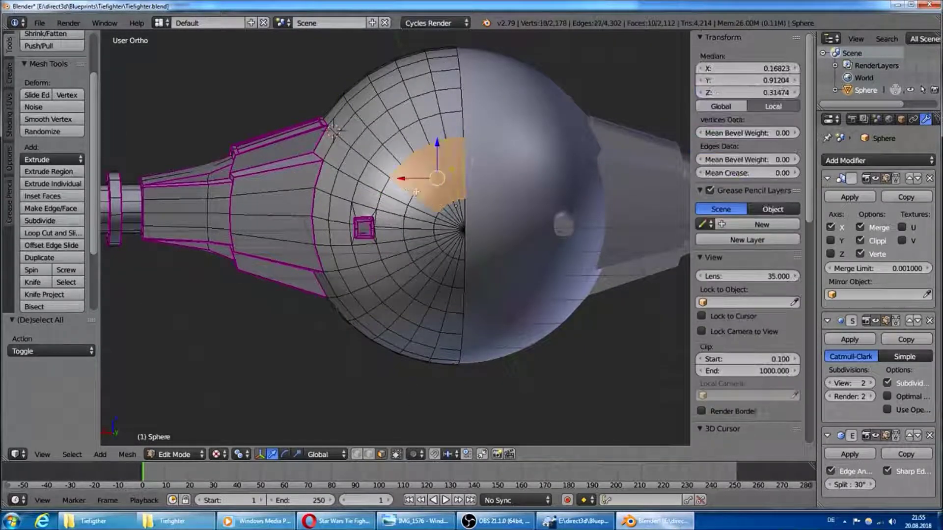
mouse_move(508, 254)
middle_down()
mouse_move(523, 274)
mouse_move(519, 256)
mouse_move(510, 260)
middle_up()
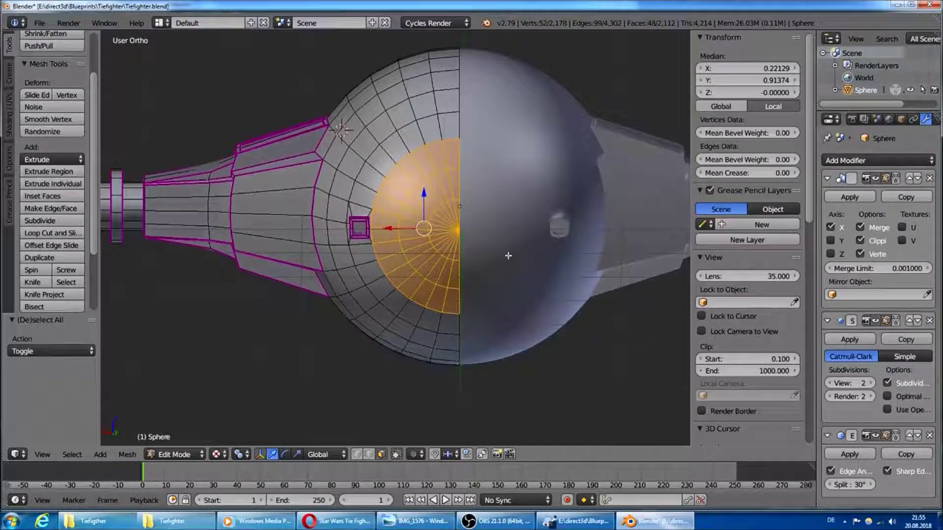
Step: Extrude the front patch 0.476 along Y, then select a vertex on the mirror line
key(e)
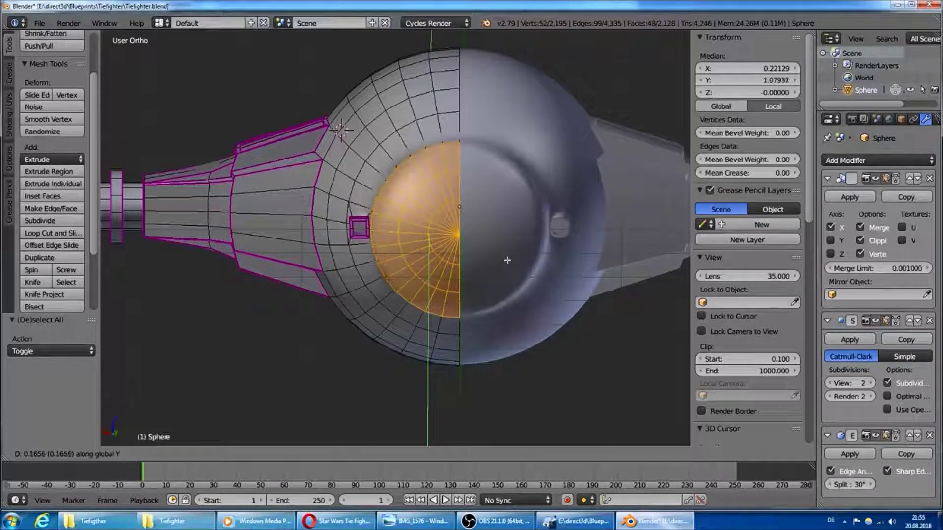
click(506, 267)
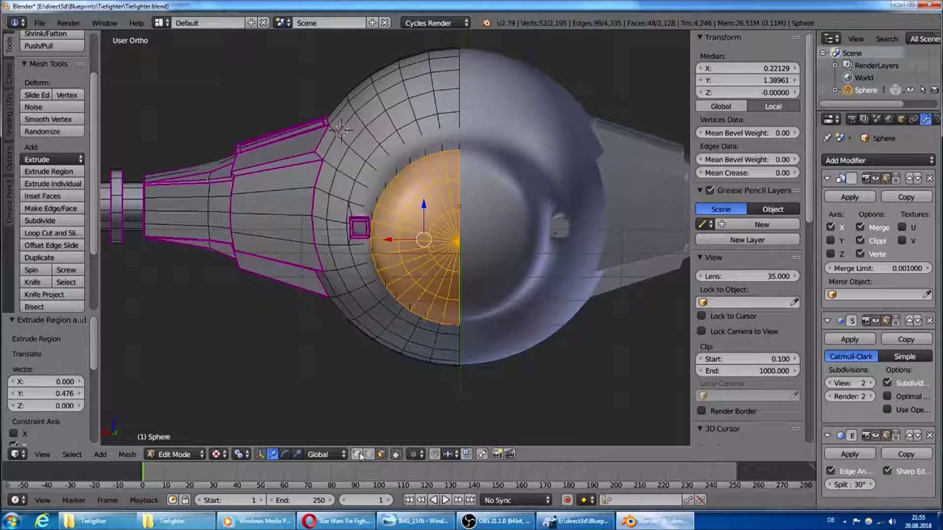
key(a)
right_click(459, 248)
Step: Snap the 3D cursor to the selected mirror-line vertex
key(shift+s)
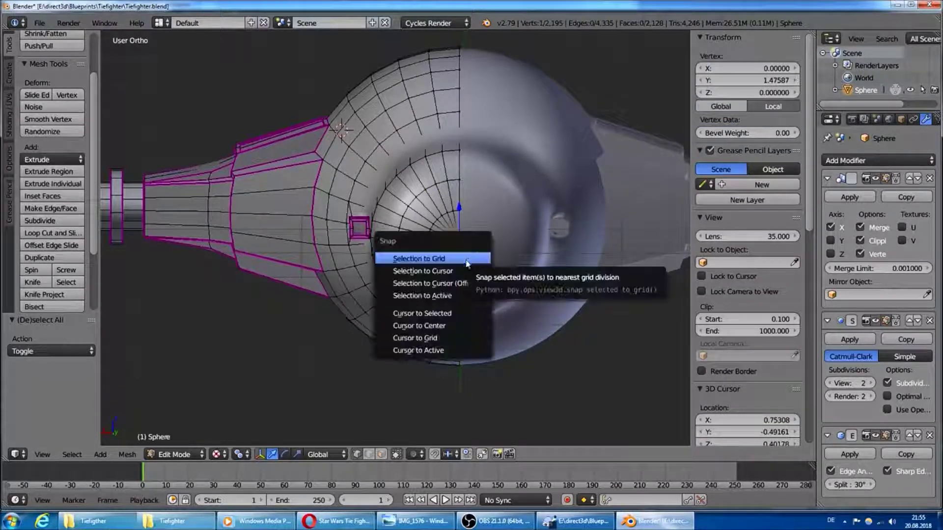
click(438, 311)
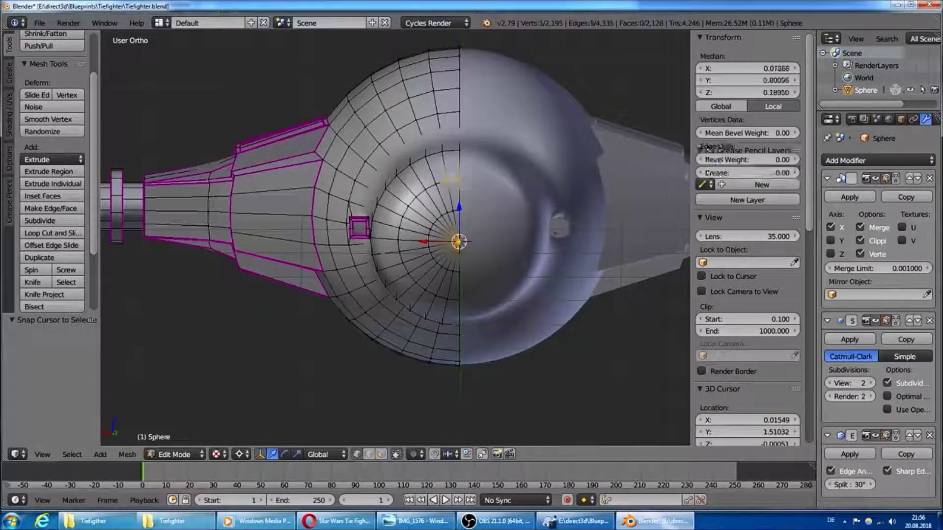
ctrl+right_click(403, 217)
Step: In face mode, select the left half-disc of faces at the sphere front
click(382, 454)
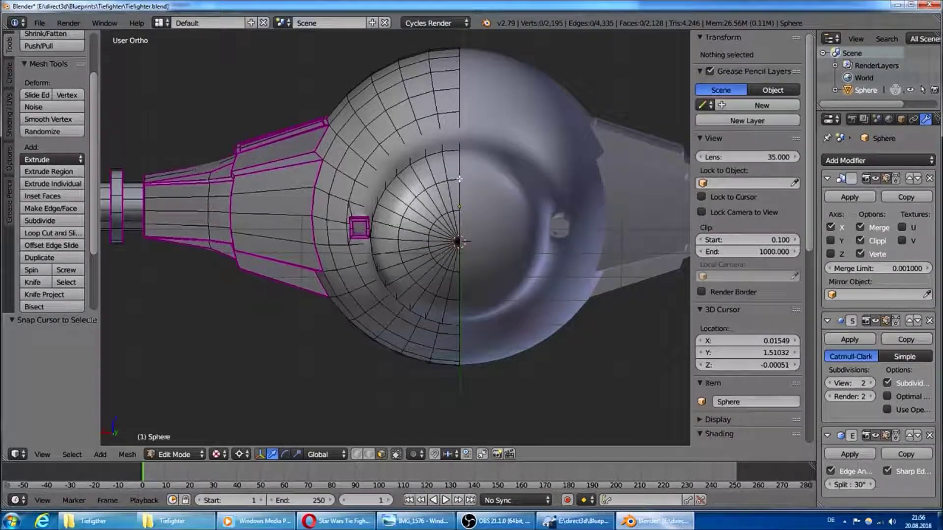
right_click(449, 158)
ctrl+shift+right_click(417, 251)
ctrl+shift+right_click(427, 294)
ctrl+shift+right_click(442, 314)
ctrl+shift+right_click(388, 266)
ctrl+shift+right_click(451, 223)
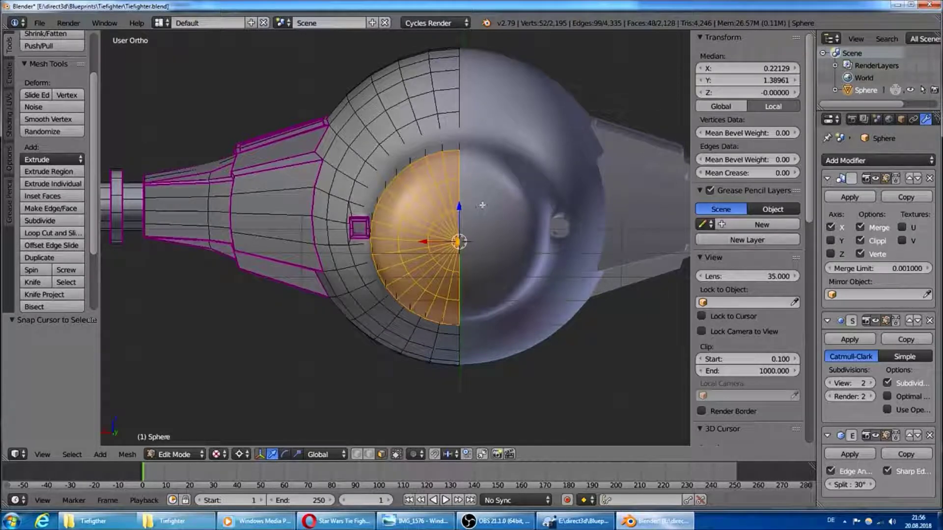
Step: Scale the half-disc to 0.876 excluding Y, then deselect all
key(s)
key(shift+y)
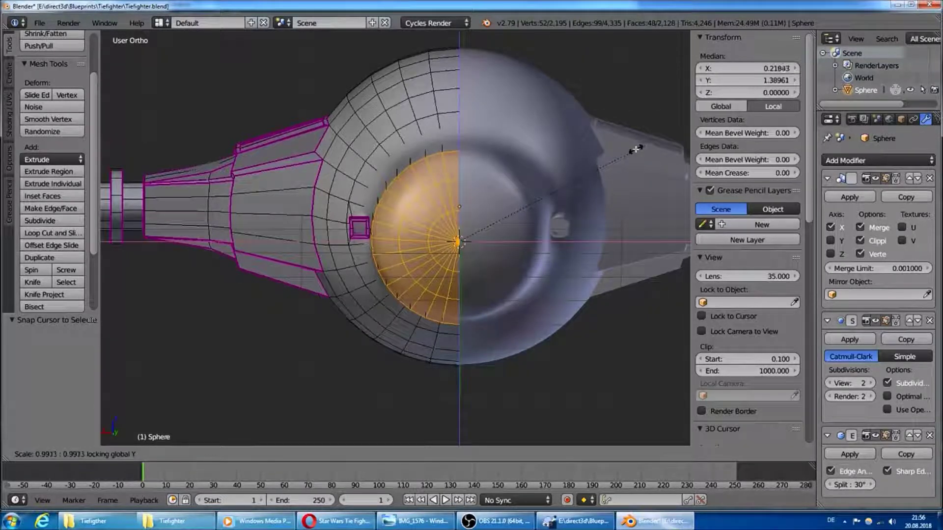
click(614, 152)
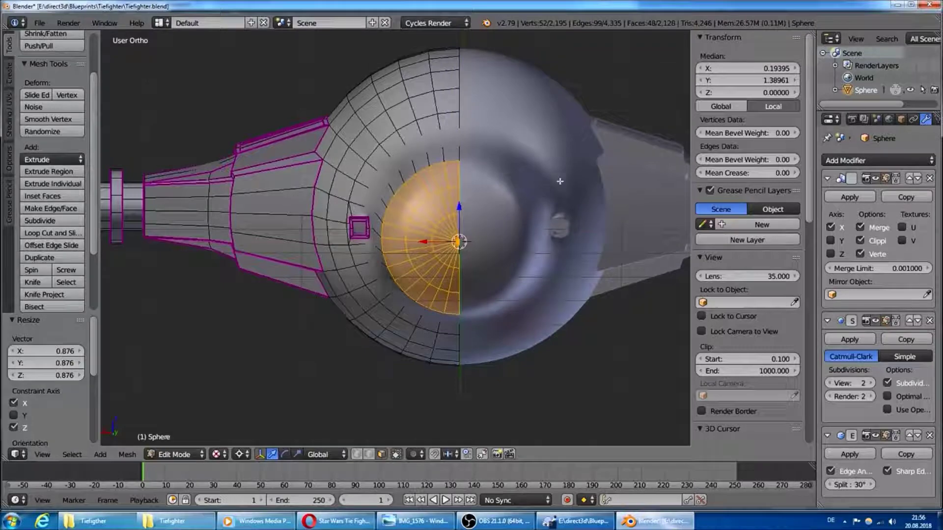
key(a)
middle_drag(492, 196, 541, 223)
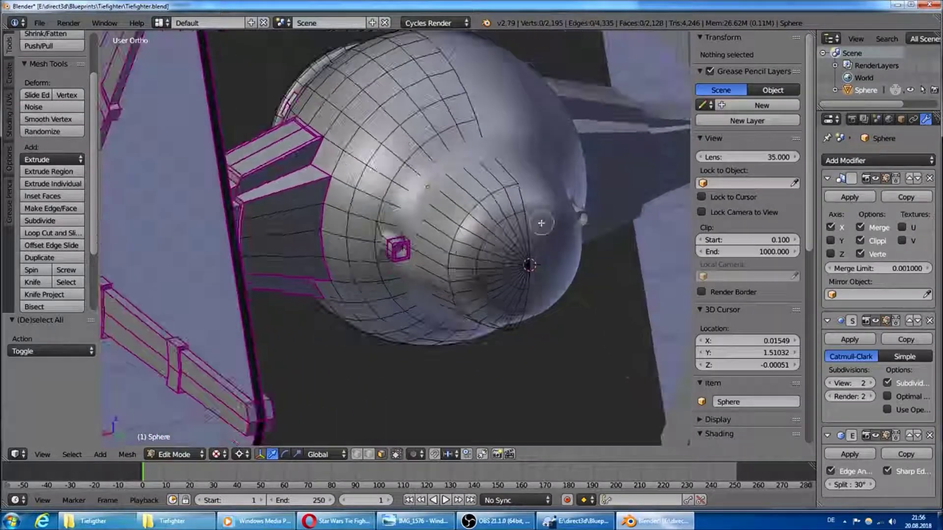
Step: Push the fan of faces around the sphere's pole inward along the Y axis
drag(541, 224, 477, 293)
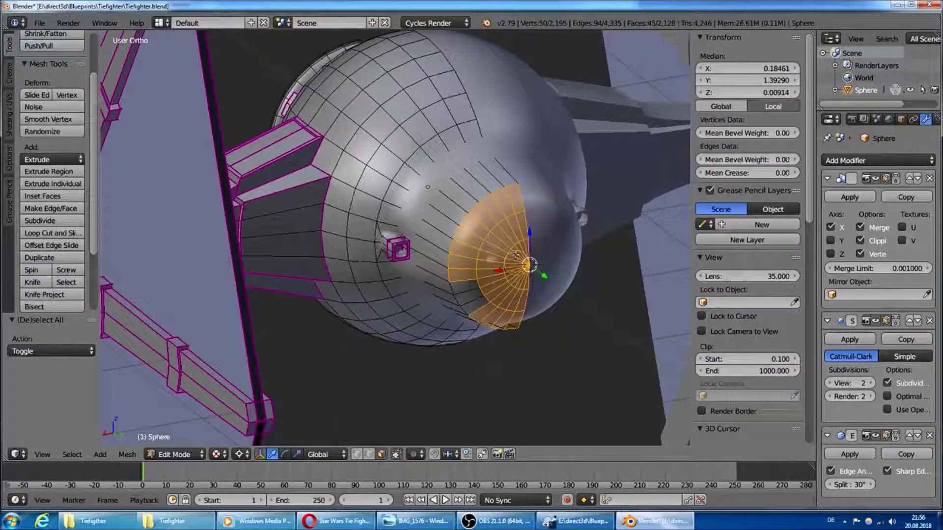
key(g)
key(y)
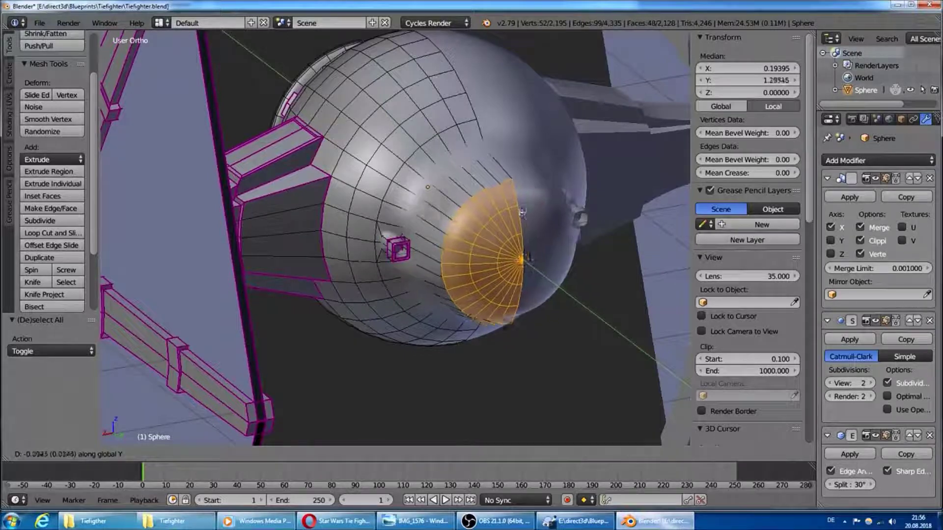
click(510, 209)
middle_drag(511, 208, 470, 202)
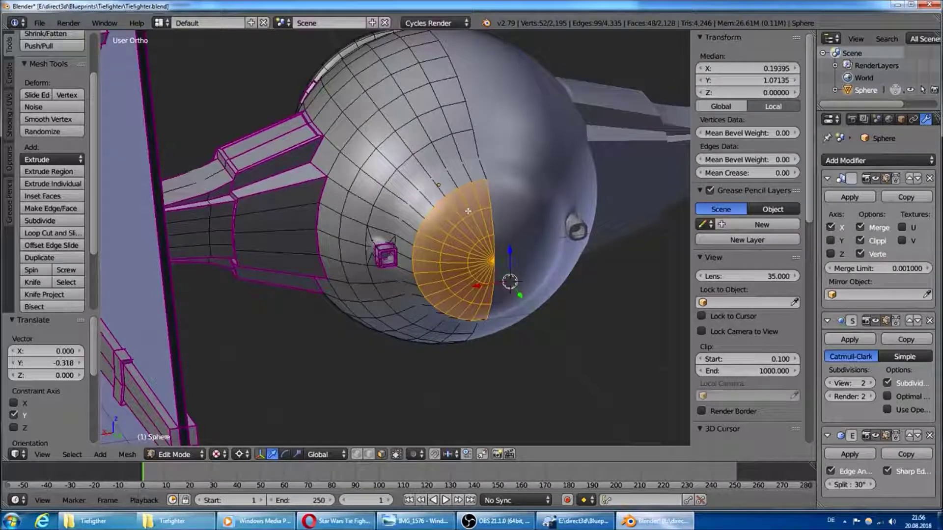
key(a)
Step: Cut a new edge loop around the front disc, slide it outward and give it crease 1.00
key(ctrl+r)
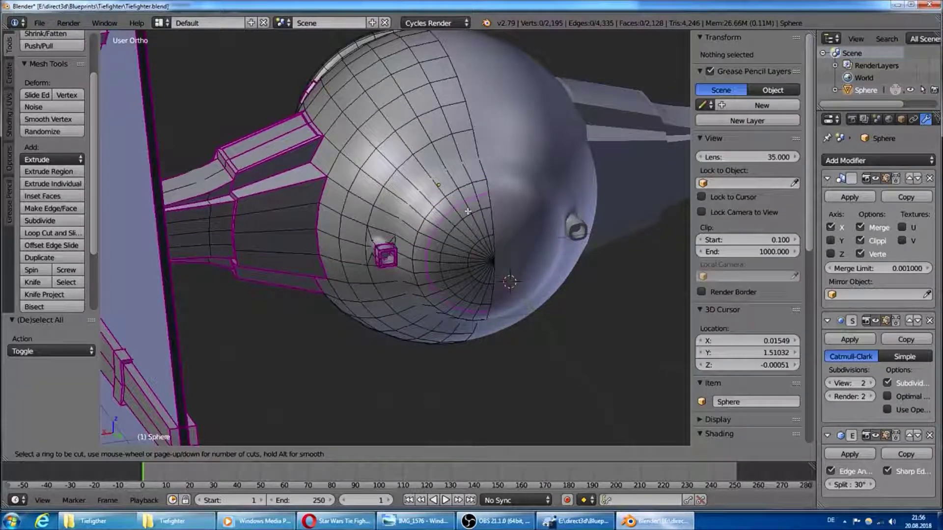
click(468, 211)
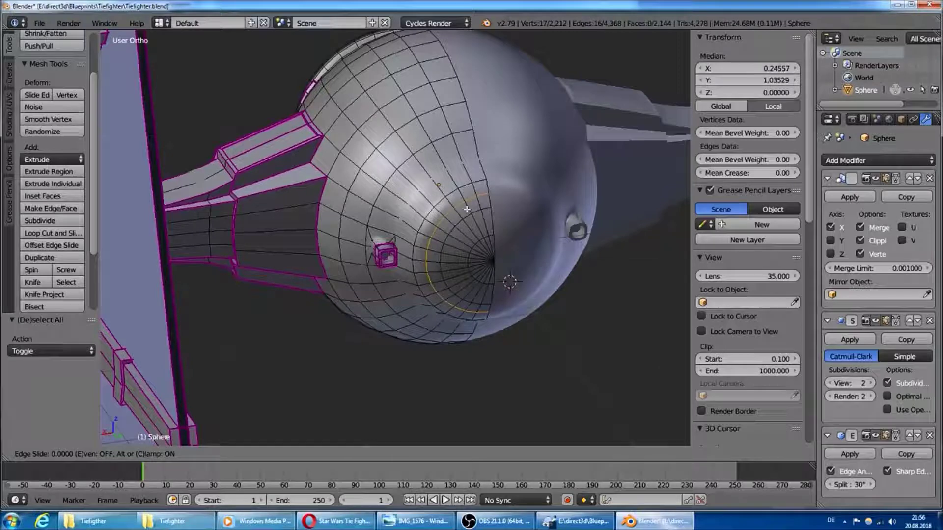
click(465, 207)
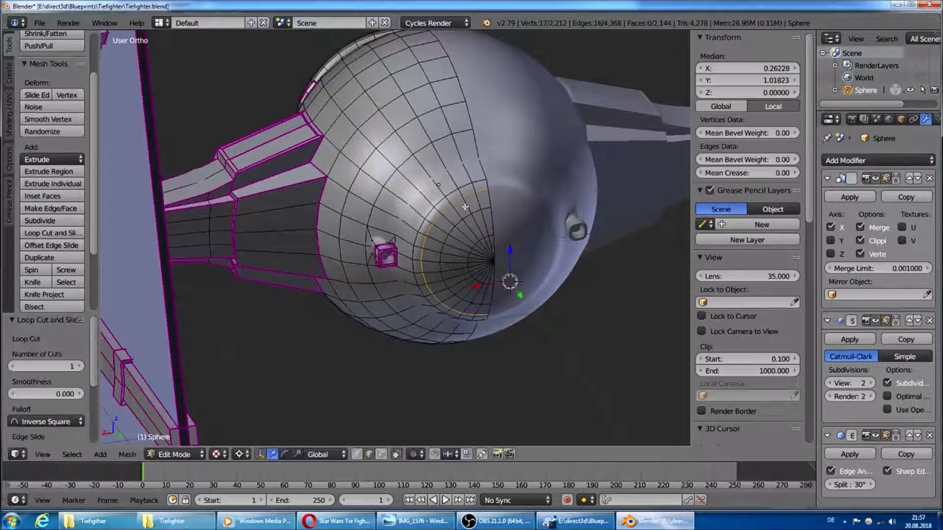
key(g)
key(g)
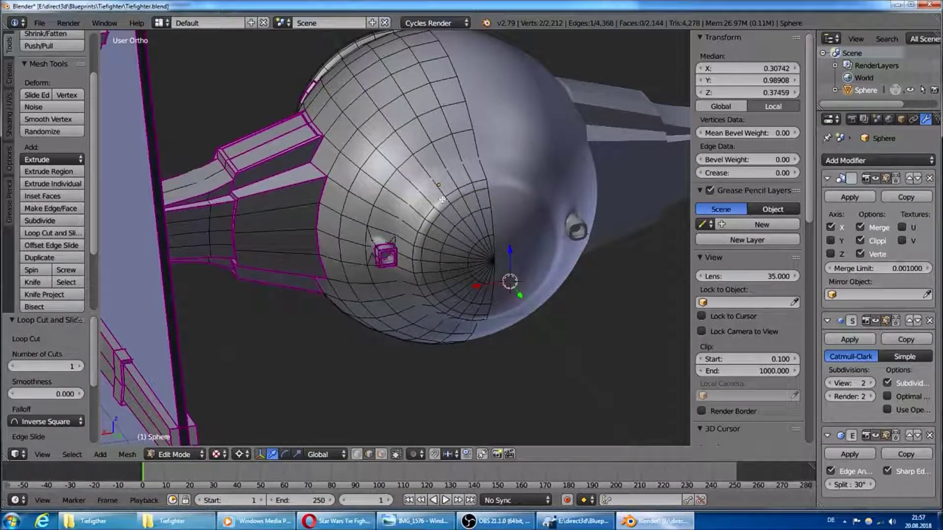
click(442, 196)
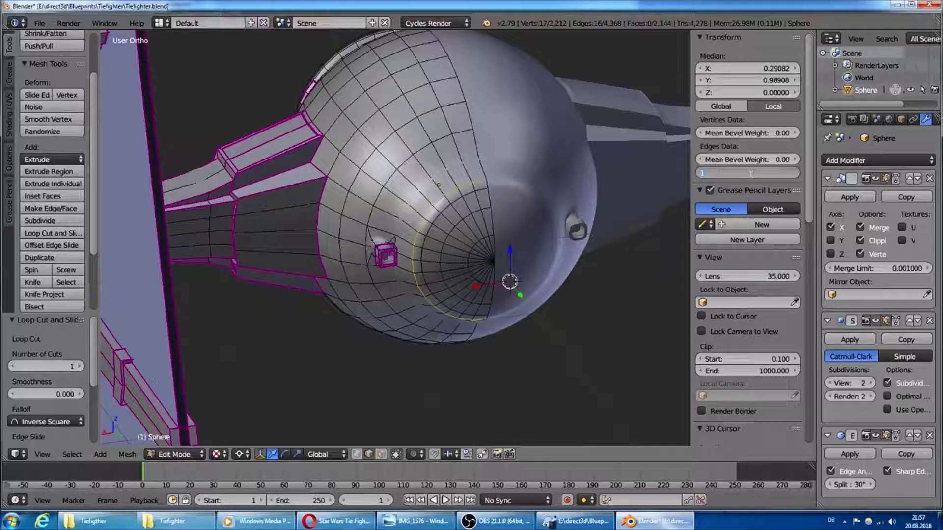
key(Return)
click(466, 200)
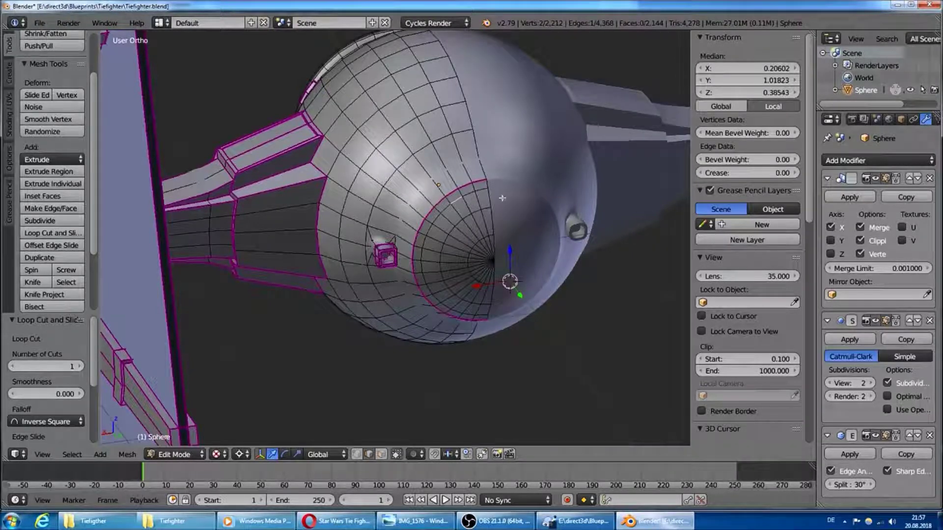
key(a)
alt+right_click(458, 201)
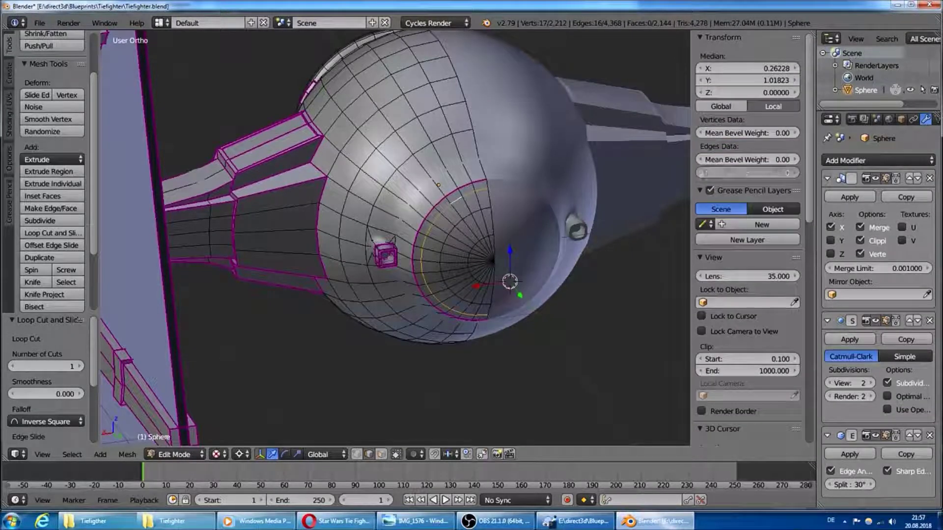
middle_drag(590, 209, 578, 194)
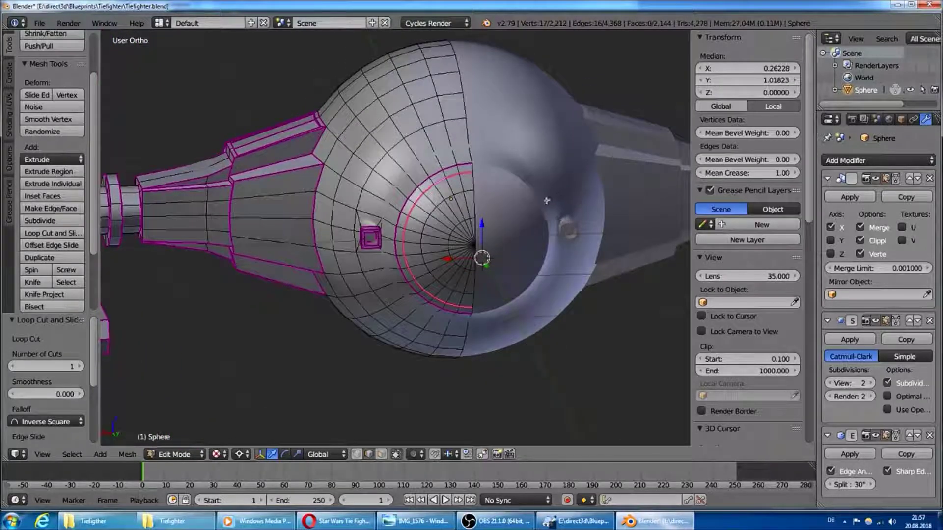
Step: Push the front window faces inward along Y and flatten them to zero Y depth
mouse_move(473, 224)
mouse_down()
mouse_move(459, 215)
mouse_move(449, 273)
mouse_up()
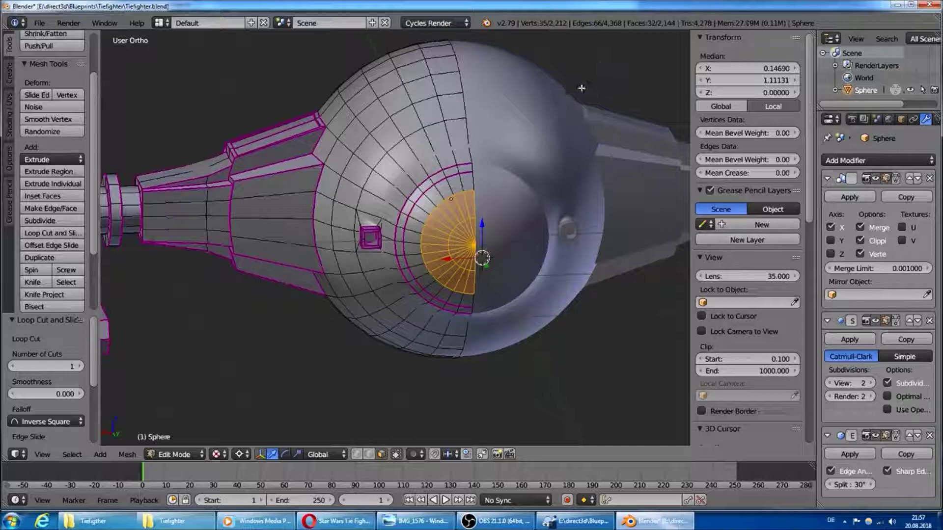
key(g)
key(y)
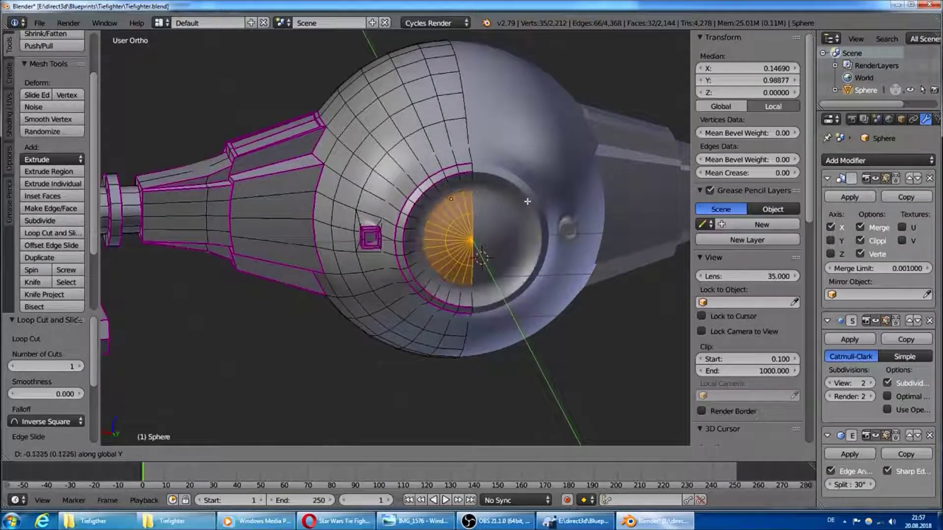
click(527, 200)
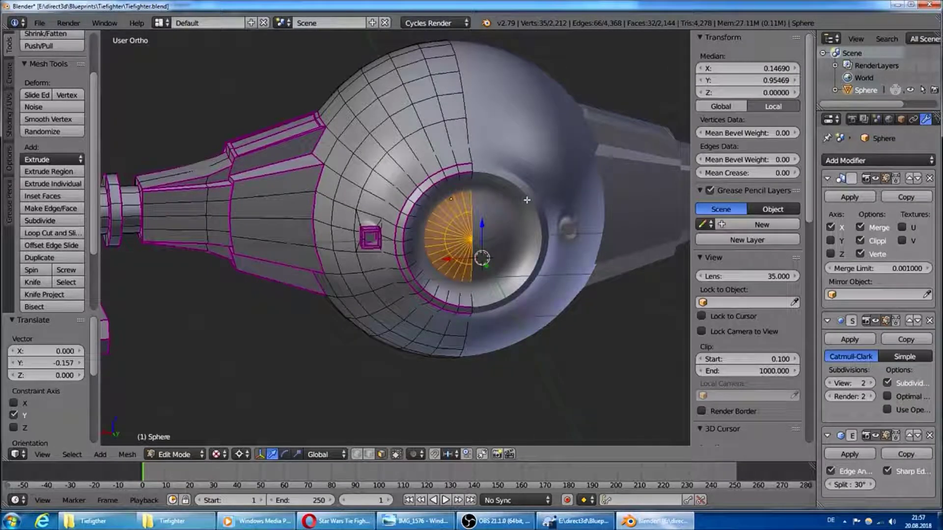
key(s)
key(y)
key(0)
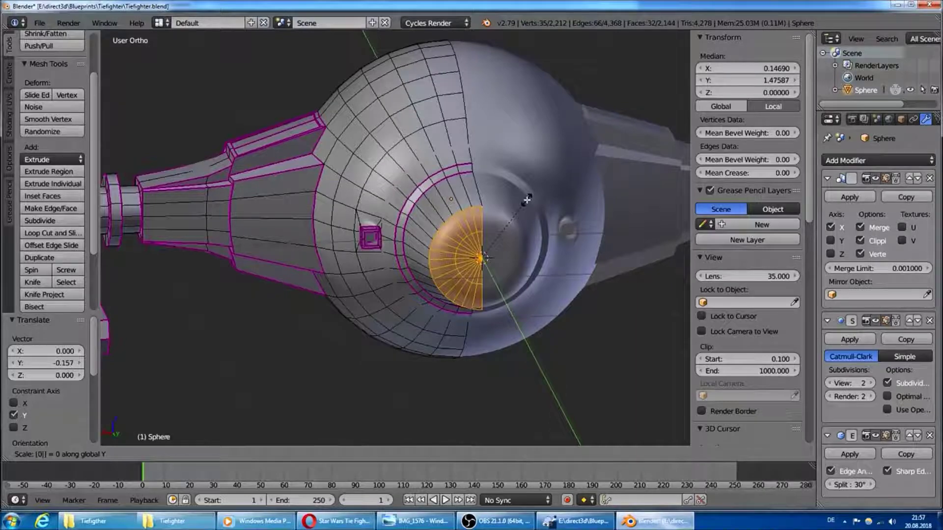
key(Escape)
Step: Try flattening the window faces to zero along X, then cancel that scale
middle_drag(527, 200, 517, 239)
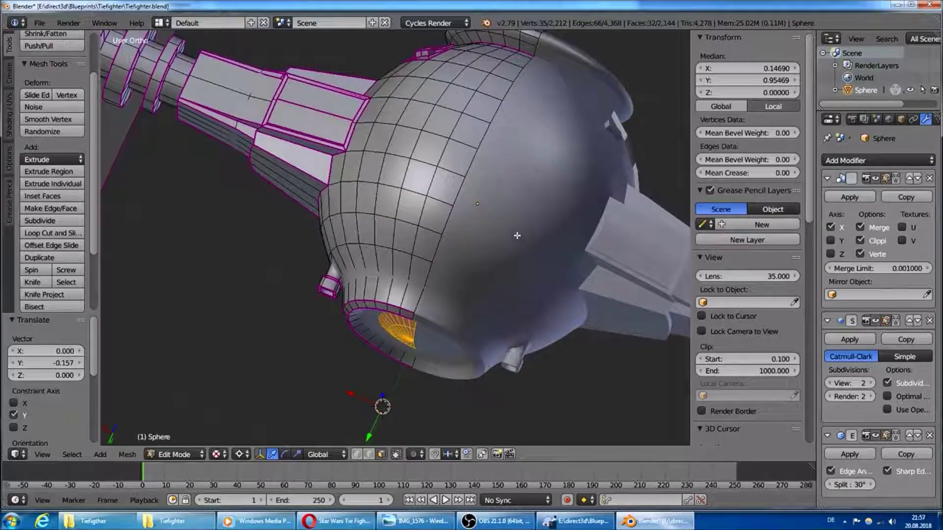
key(s)
key(x)
key(0)
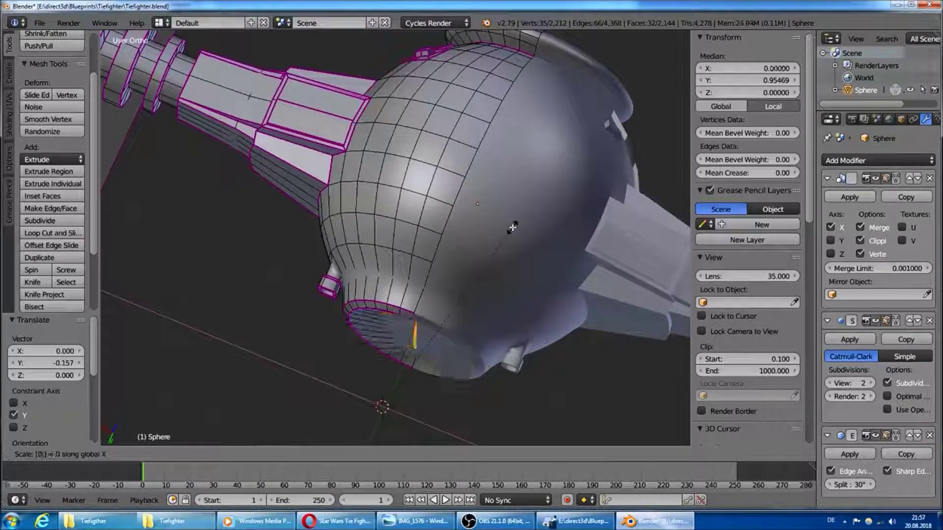
key(Escape)
mouse_move(492, 253)
middle_down()
mouse_move(479, 283)
mouse_move(491, 245)
mouse_move(481, 242)
middle_up()
Step: Scale the inner half-disc of window faces to 0.919 and select the front window's edge loop
key(a)
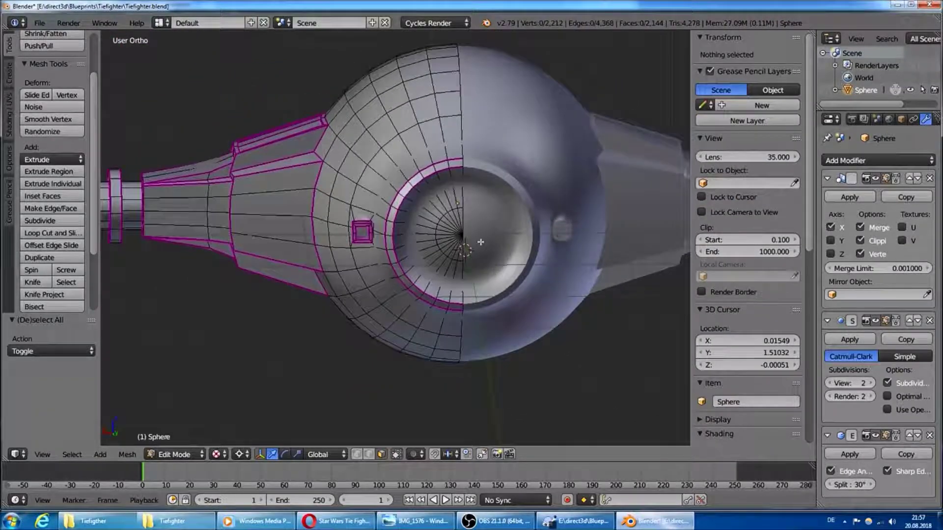
key(l)
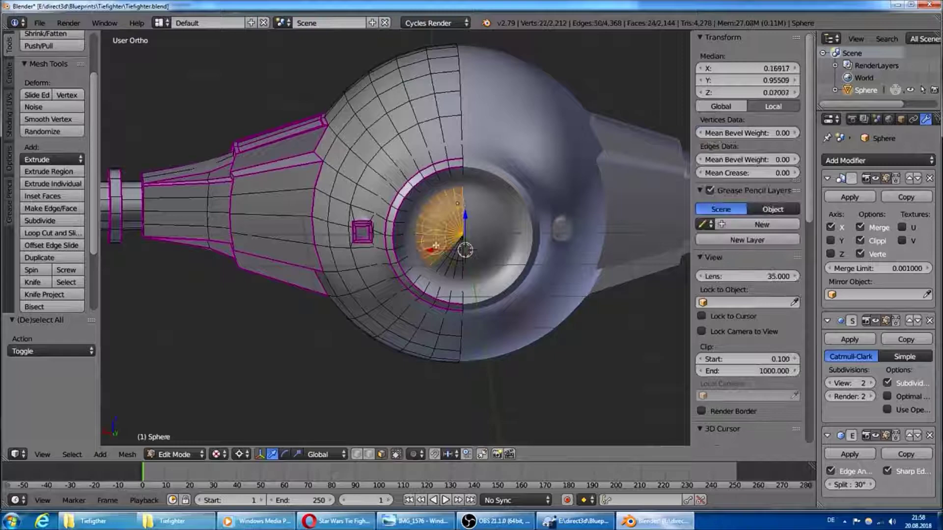
key(s)
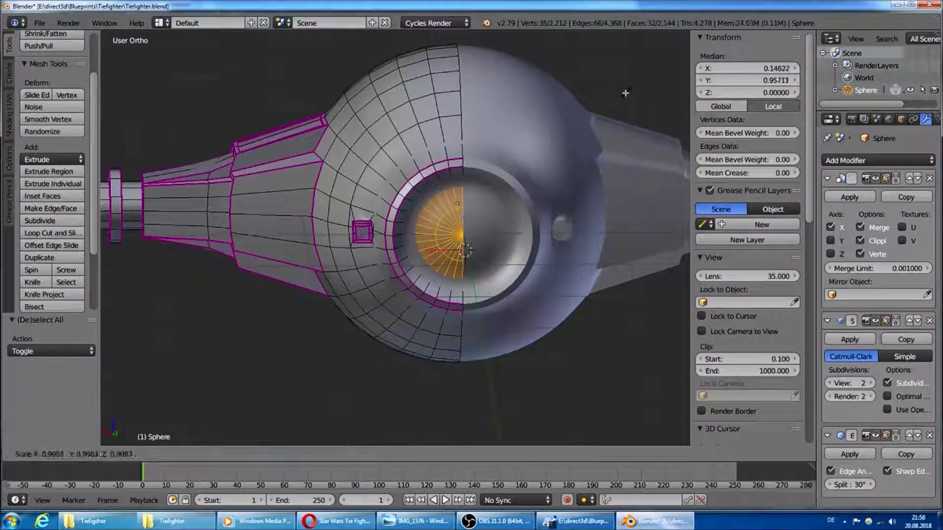
click(570, 125)
middle_drag(570, 125, 559, 162)
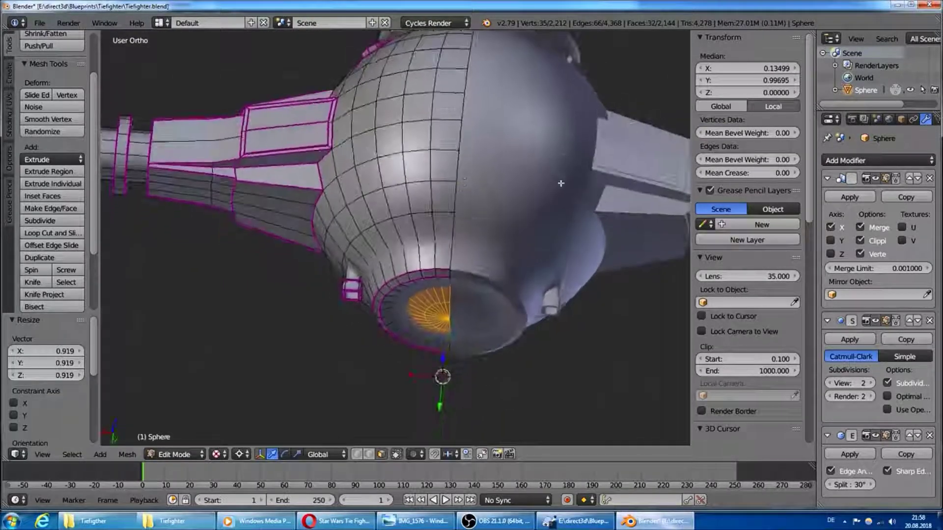
key(g)
key(y)
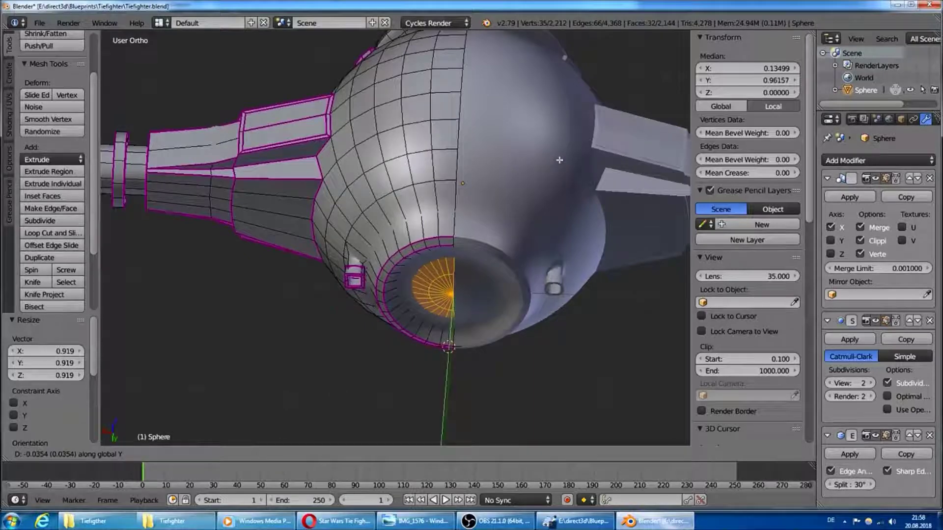
right_click(559, 161)
middle_drag(559, 162, 533, 162)
key(a)
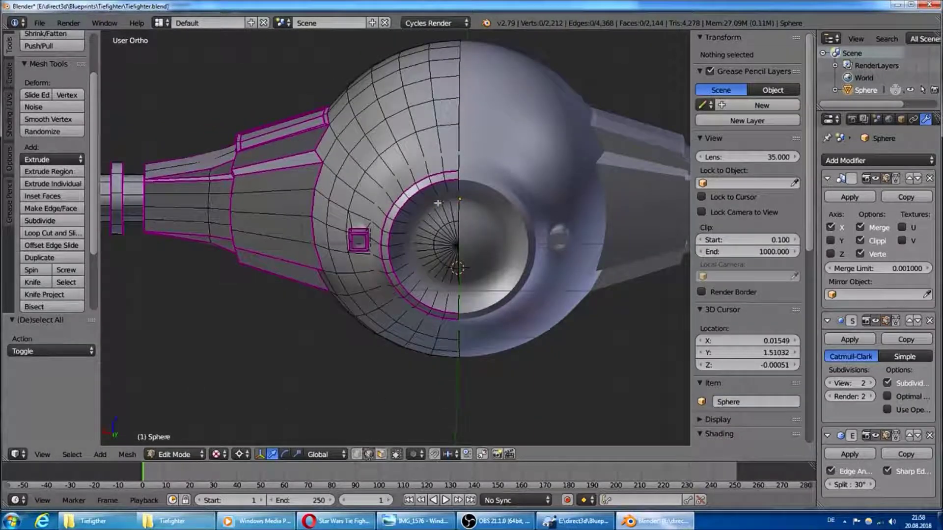
alt+right_click(443, 199)
Step: Set Mean Crease to 1 on the selected edge loop around the front window
scroll(442, 199, up, 2)
scroll(477, 179, up, 2)
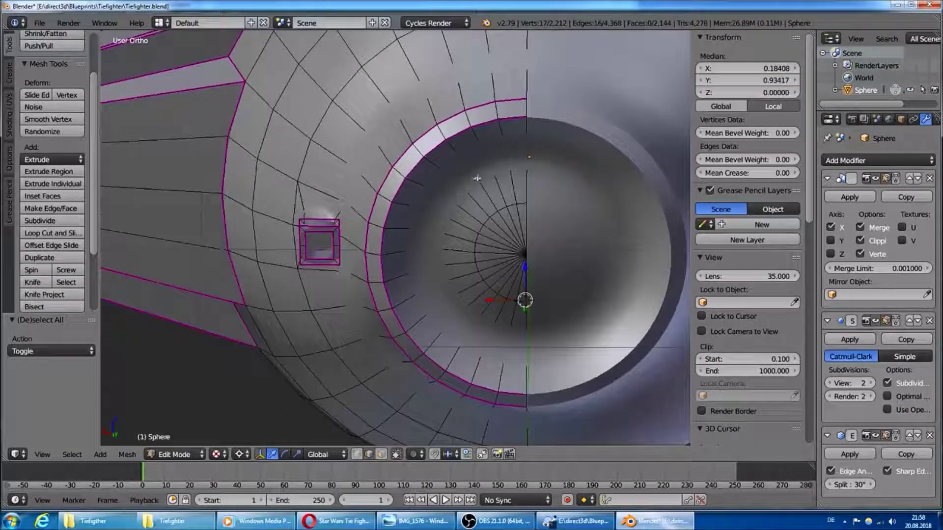
click(755, 172)
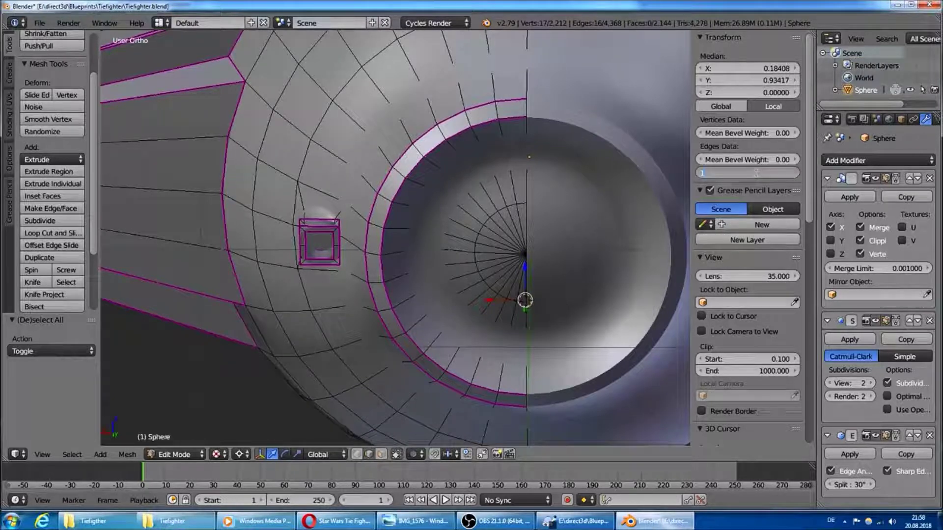
key(Return)
key(a)
middle_drag(521, 182, 514, 184)
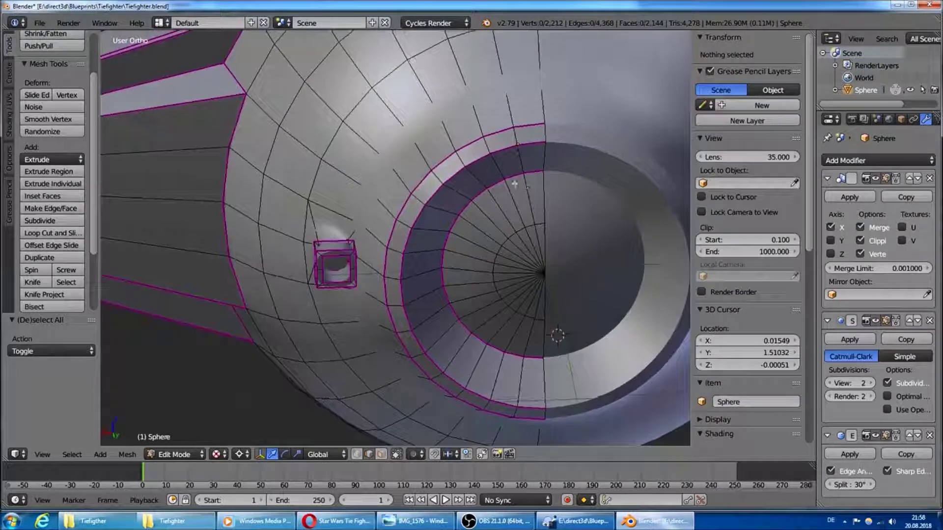
Step: Give two more window-ring edge loops a Mean Crease of 1
alt+right_click(425, 128)
click(737, 173)
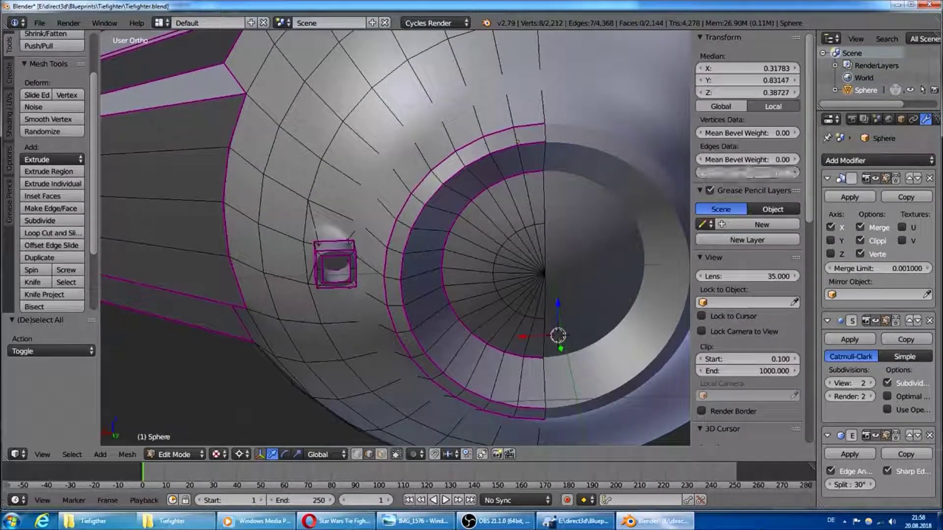
text(1)
key(Return)
middle_drag(626, 162, 624, 75)
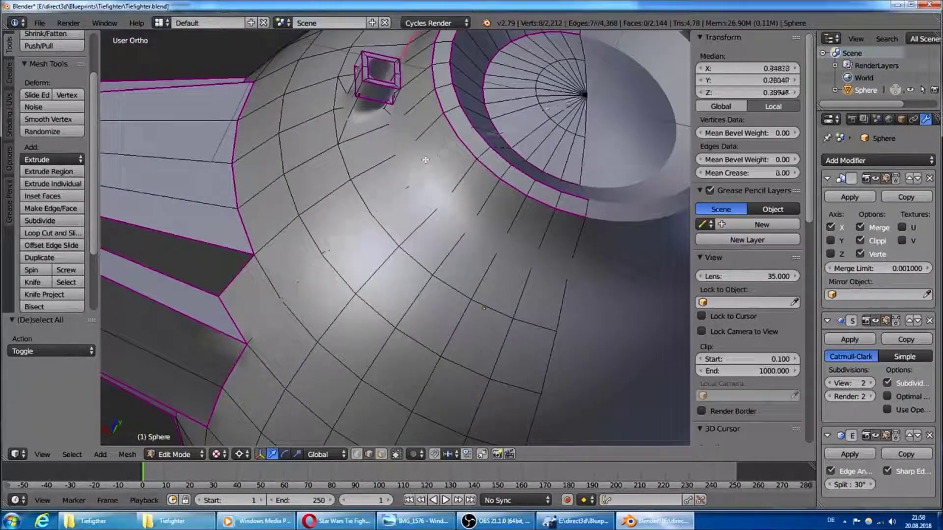
alt+right_click(514, 149)
click(746, 173)
text(1)
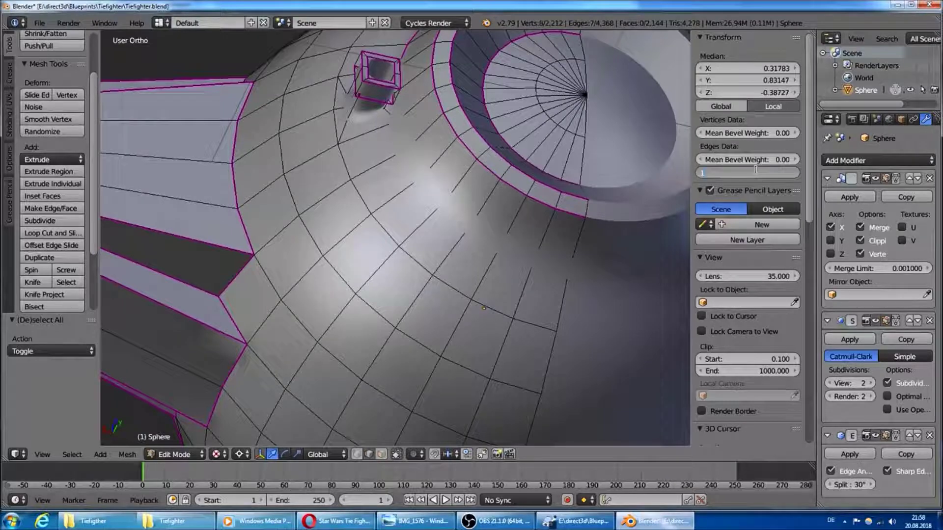
key(Return)
Step: Crease two individual ring edges to 1, then select one alternating ring face
middle_drag(598, 154, 363, 164)
right_click(353, 157)
shift+right_click(356, 124)
click(743, 170)
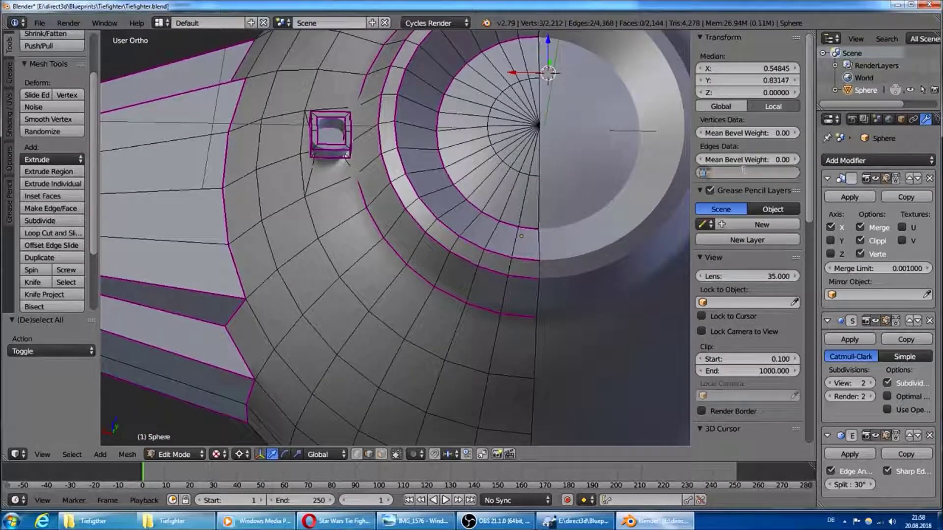
key(Return)
key(a)
scroll(552, 147, up, 3)
shift+middle_drag(574, 130, 551, 204)
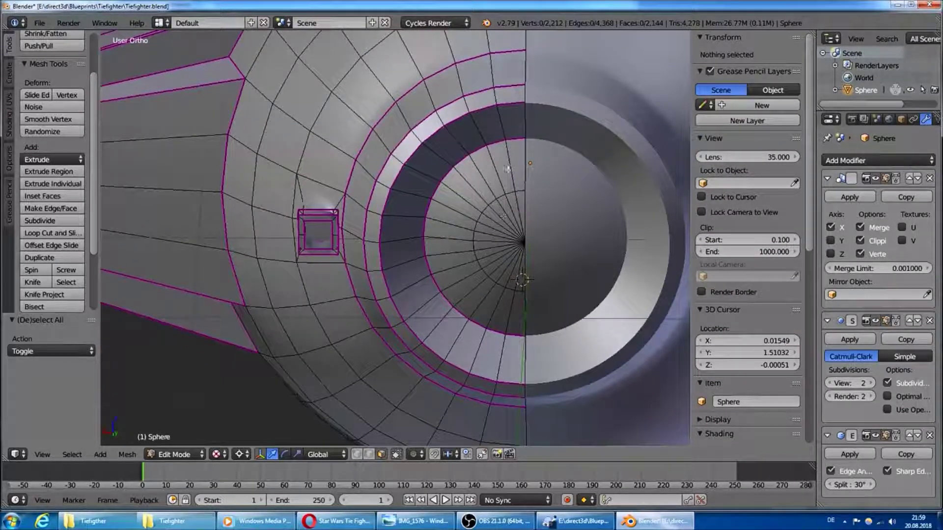
shift+right_click(513, 124)
Step: Inset the first set of alternating faces around the upper window ring
shift+right_click(470, 135)
shift+right_click(426, 163)
shift+right_click(407, 201)
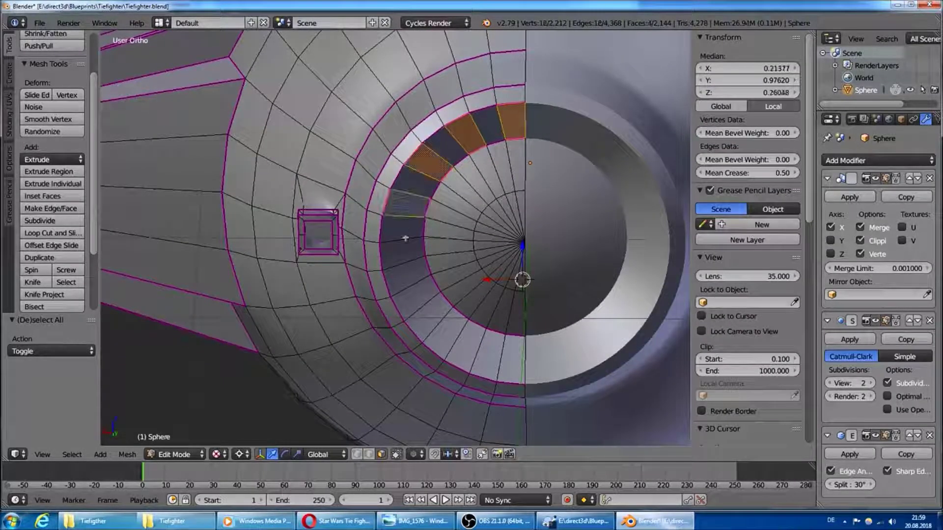
shift+right_click(403, 251)
shift+right_click(416, 294)
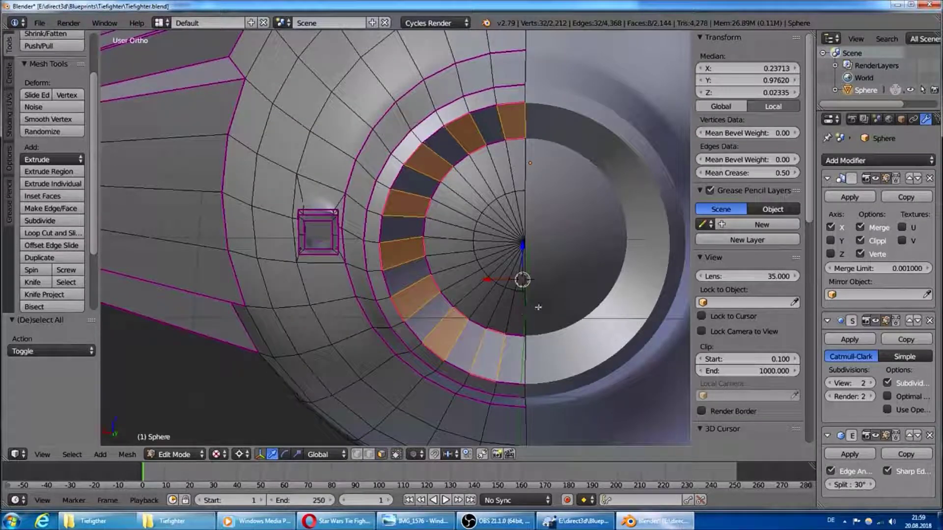
key(i)
click(571, 293)
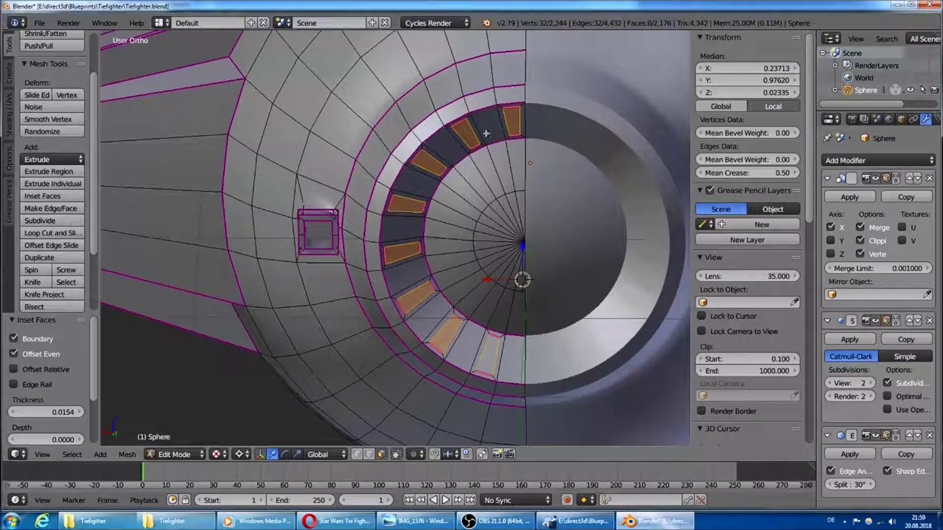
Step: Inset the next alternating ring faces, running down around the bottom of the ring
right_click(486, 127)
shift+right_click(444, 150)
shift+right_click(415, 181)
shift+right_click(402, 227)
shift+right_click(406, 277)
shift+right_click(426, 317)
shift+right_click(466, 346)
shift+right_click(511, 358)
key(i)
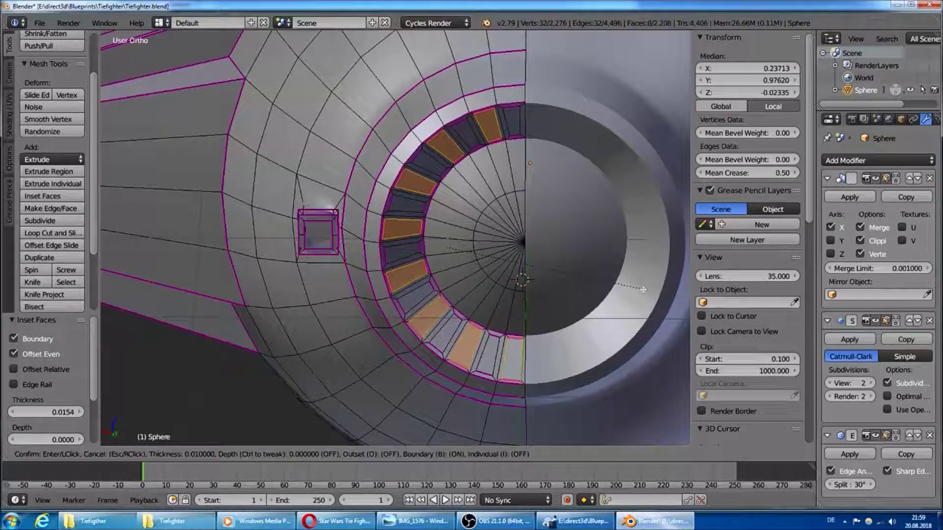
click(641, 287)
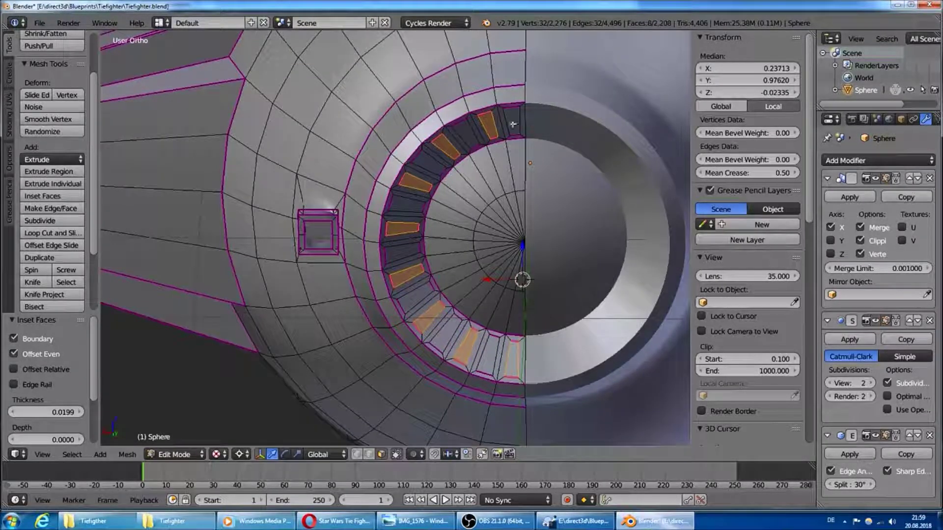
Step: Select the remaining upper-left ring faces and the one below them
shift+right_click(513, 120)
shift+right_click(465, 134)
shift+right_click(429, 162)
shift+right_click(405, 204)
shift+right_click(401, 252)
shift+right_click(422, 301)
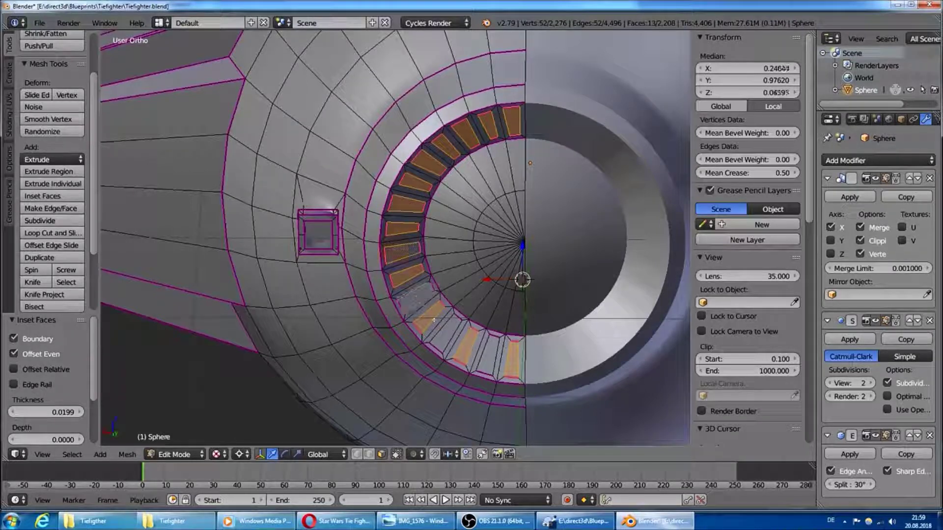
Step: Set the pivot to Individual Origins and extrude the inset ring faces along their normals
key(e)
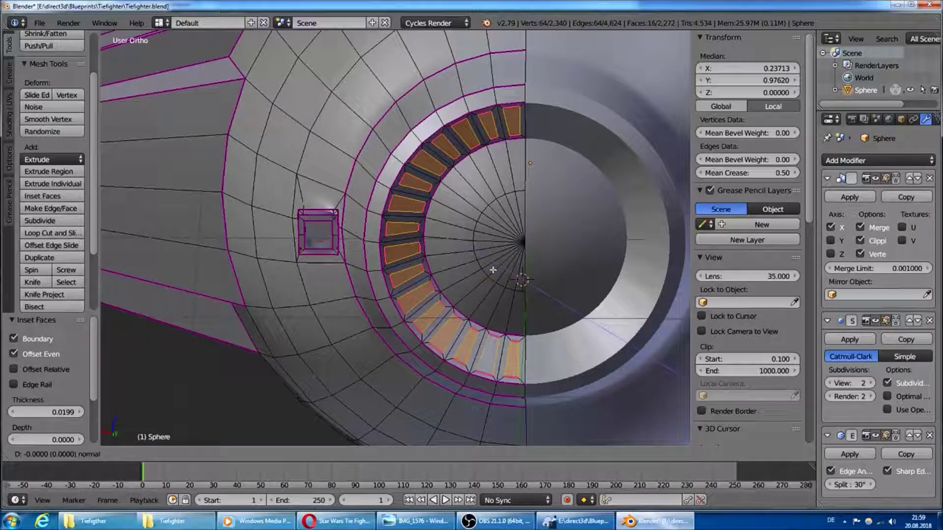
right_click(492, 270)
click(239, 454)
click(266, 408)
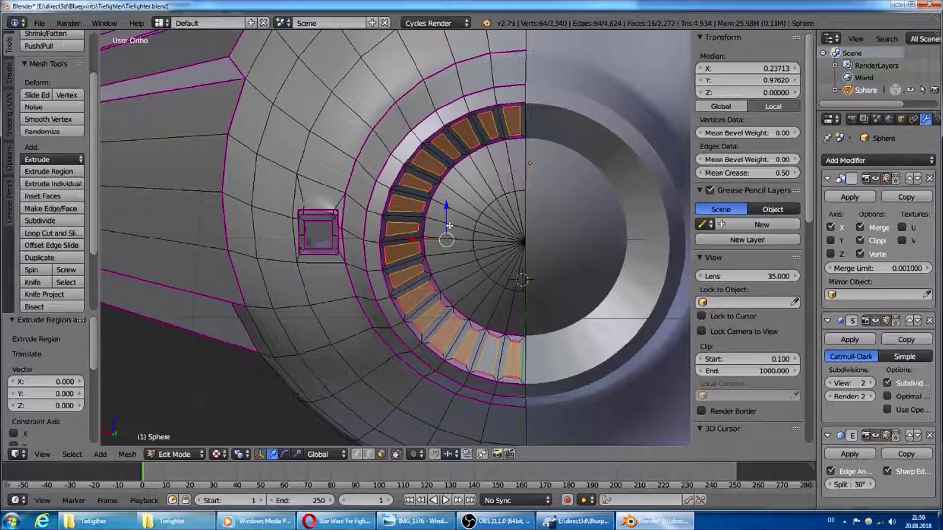
key(ctrl+z)
key(e)
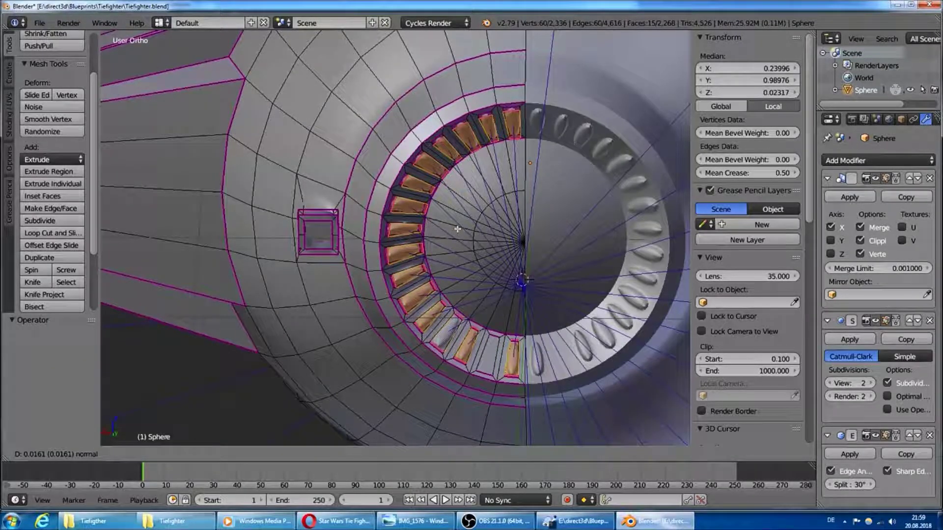
click(457, 229)
right_click(489, 354)
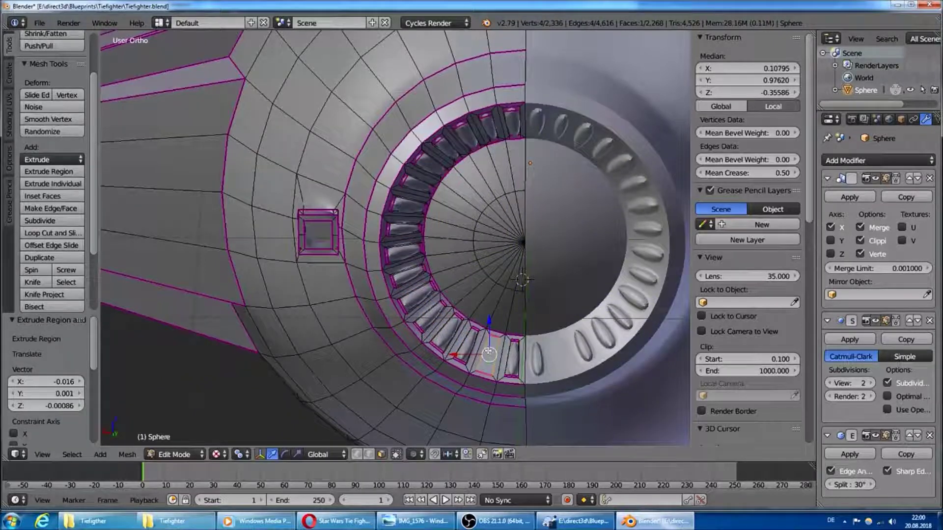
key(e)
click(490, 352)
Step: Select the ring faces all the way up the window and grow the selection to neighbours
shift+click(512, 355)
shift+click(468, 344)
shift+click(444, 331)
shift+click(426, 312)
shift+click(414, 292)
shift+click(403, 254)
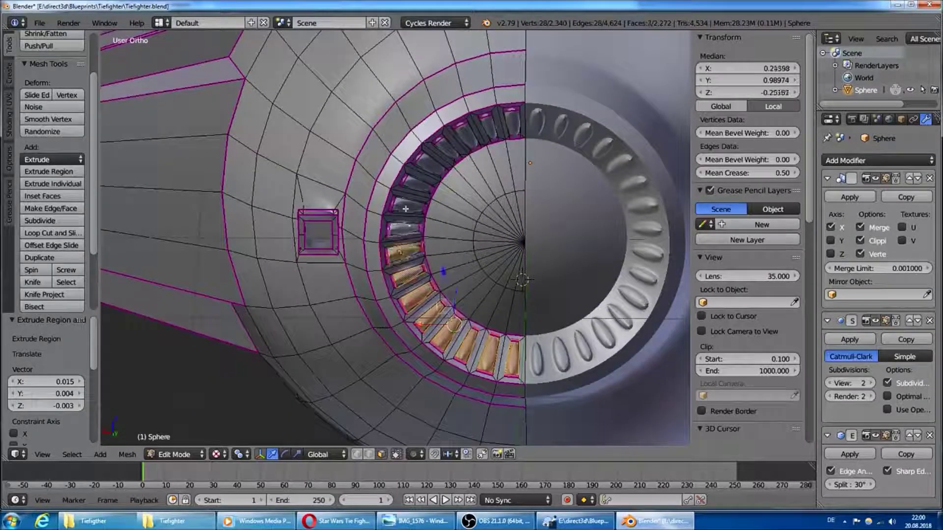
shift+right_click(407, 212)
shift+right_click(417, 185)
shift+right_click(430, 165)
shift+right_click(449, 153)
shift+right_click(494, 133)
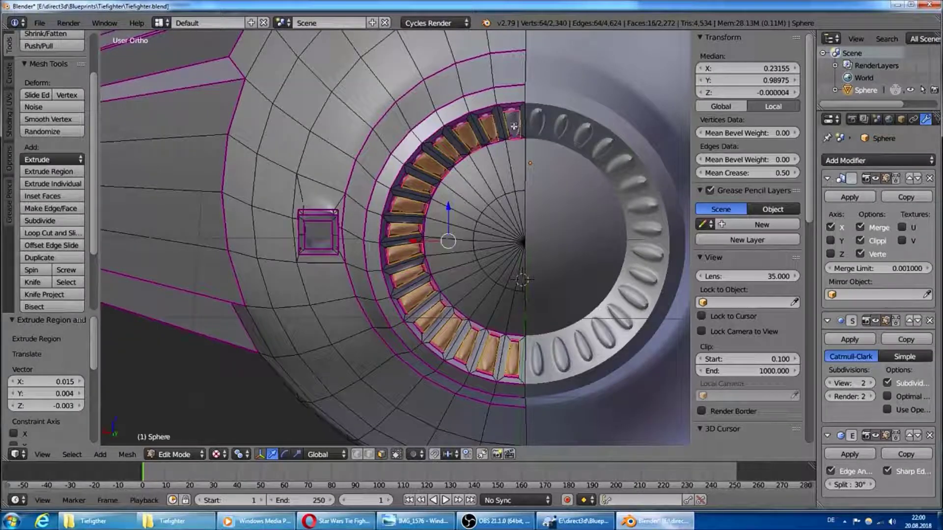
key(ctrl+KP_Add)
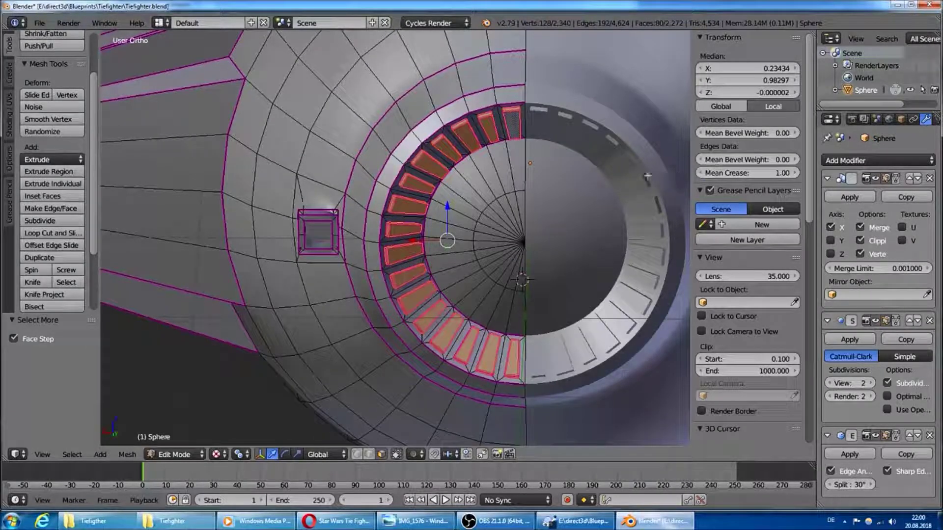
key(a)
middle_drag(635, 189, 589, 155)
Step: Switch to Object Mode and orbit around the TIE fighter, including from below
scroll(589, 155, down, 5)
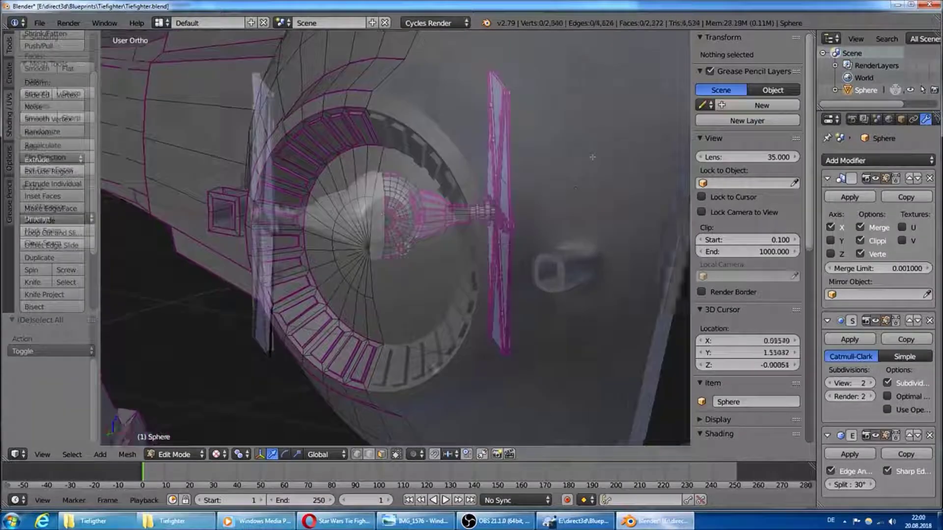
scroll(442, 245, down, 3)
click(176, 454)
click(184, 436)
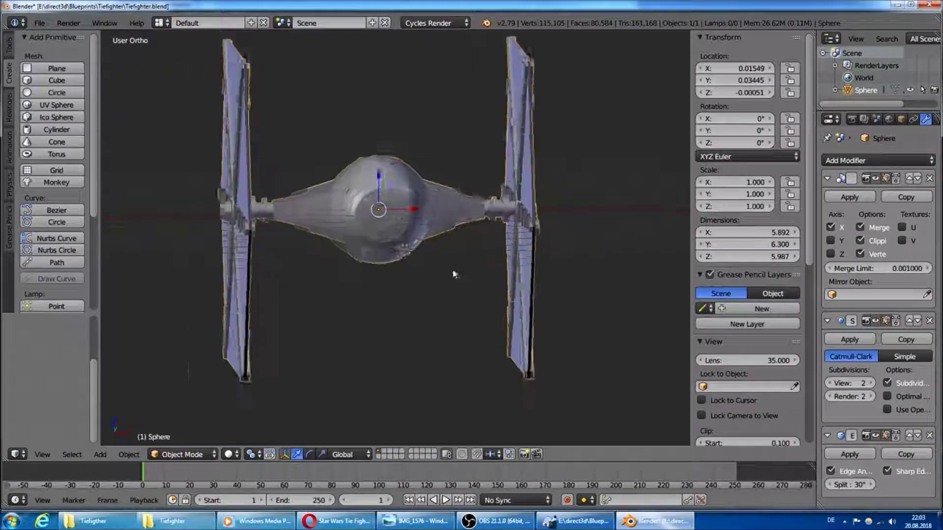
scroll(442, 271, up, 3)
scroll(436, 272, up, 3)
mouse_move(436, 273)
middle_down()
mouse_move(463, 233)
mouse_move(459, 315)
mouse_move(446, 343)
mouse_move(387, 362)
mouse_move(316, 340)
mouse_move(275, 268)
middle_up()
mouse_move(552, 302)
middle_down()
mouse_move(532, 245)
mouse_move(499, 269)
mouse_move(550, 238)
mouse_move(507, 246)
mouse_move(569, 210)
mouse_move(537, 201)
mouse_move(572, 195)
mouse_move(532, 194)
mouse_move(568, 210)
middle_up()
scroll(534, 196, up, 3)
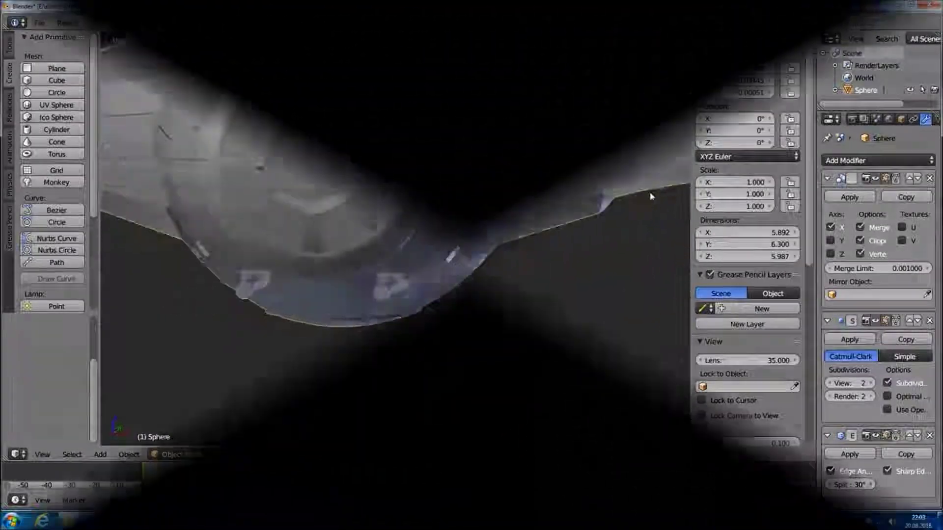